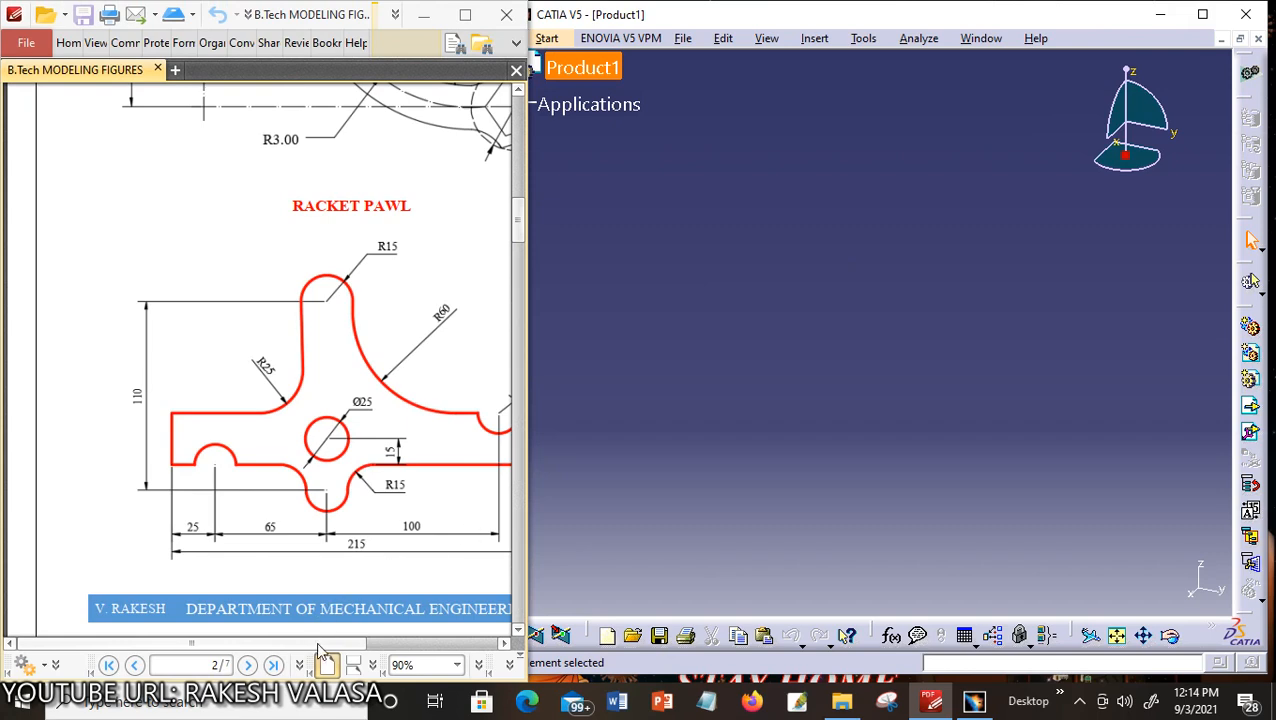
# Start a new part in the Sketcher workbench
pyautogui.moveTo(320, 648); pyautogui.dragTo(392, 655)
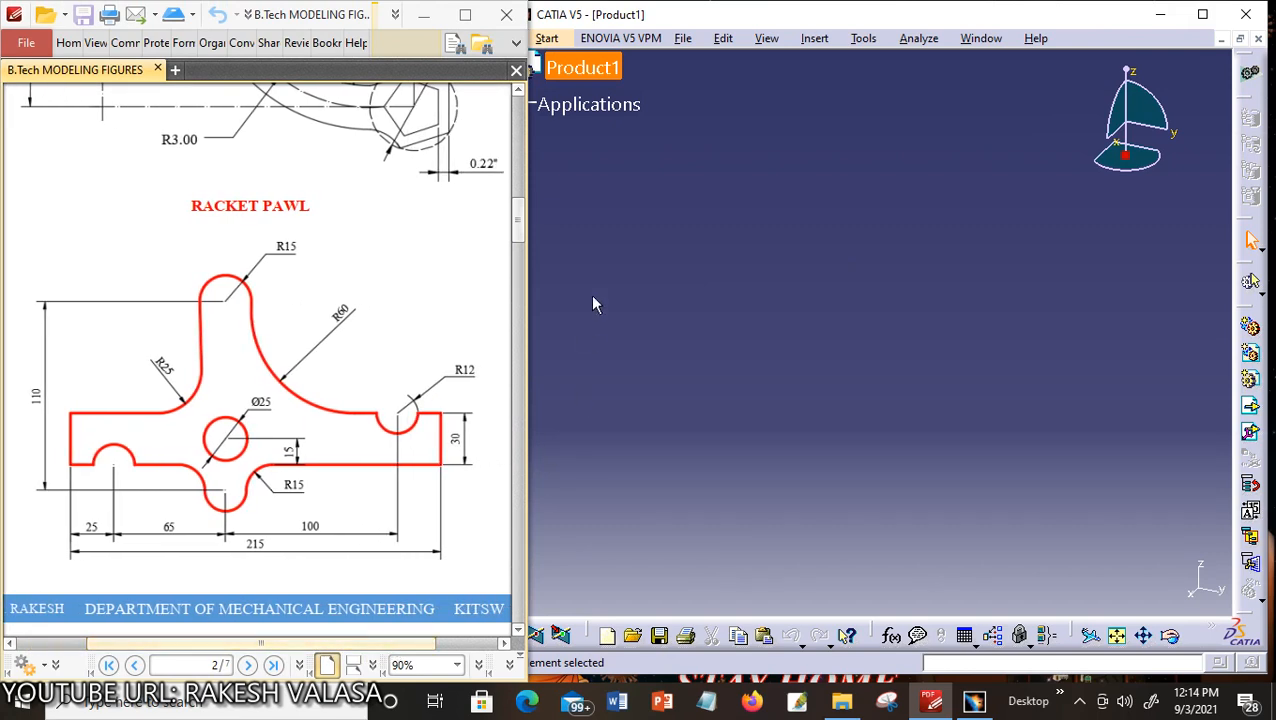
pyautogui.click(548, 38)
pyautogui.click(548, 38)
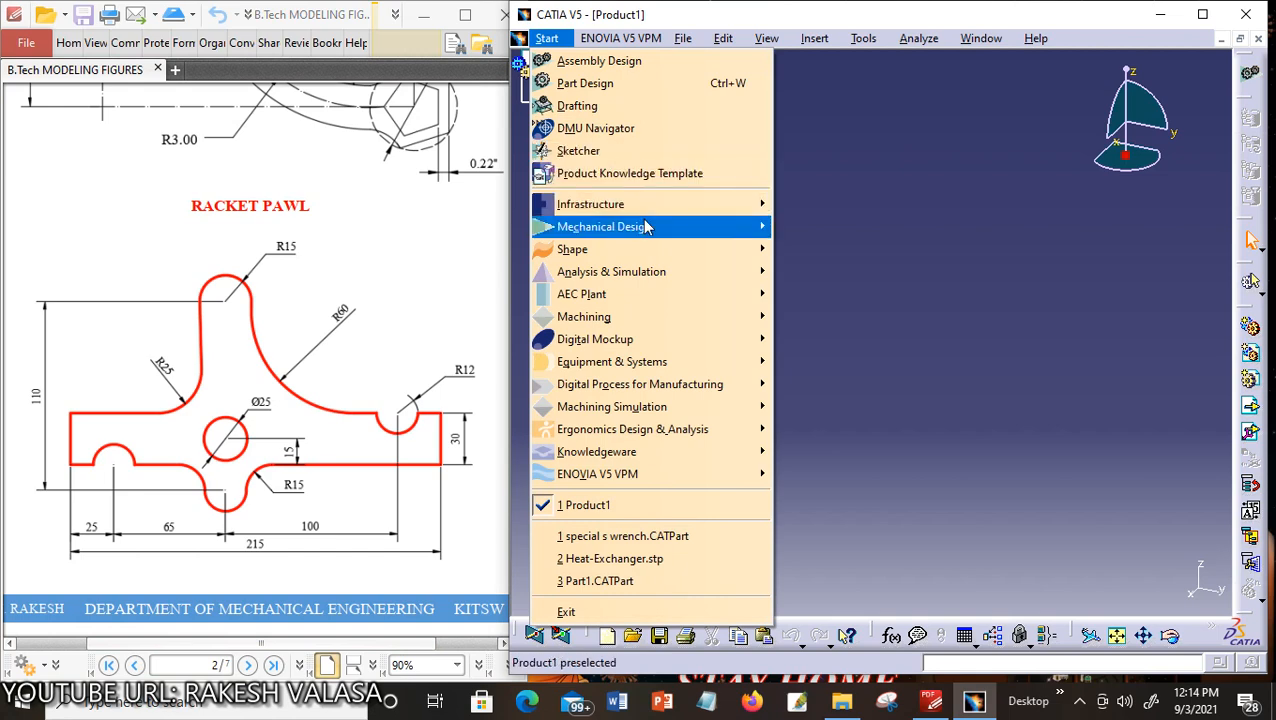
pyautogui.moveTo(730, 227)
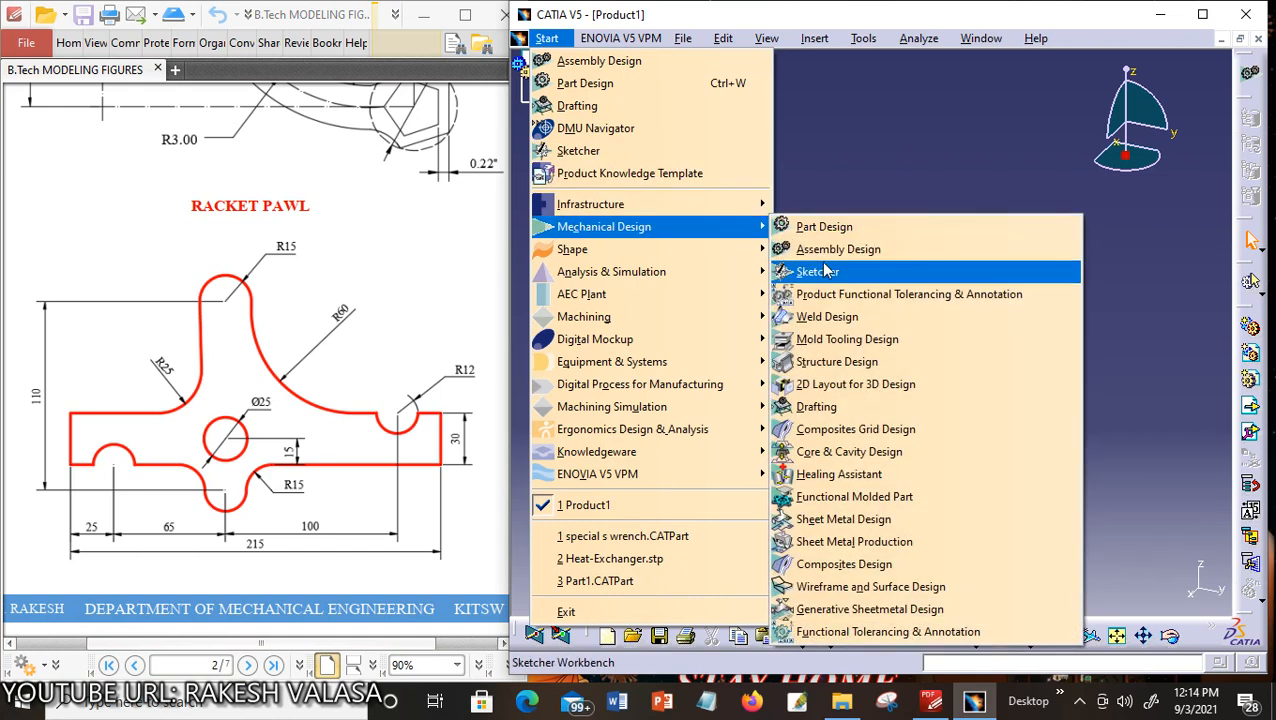
pyautogui.click(824, 273)
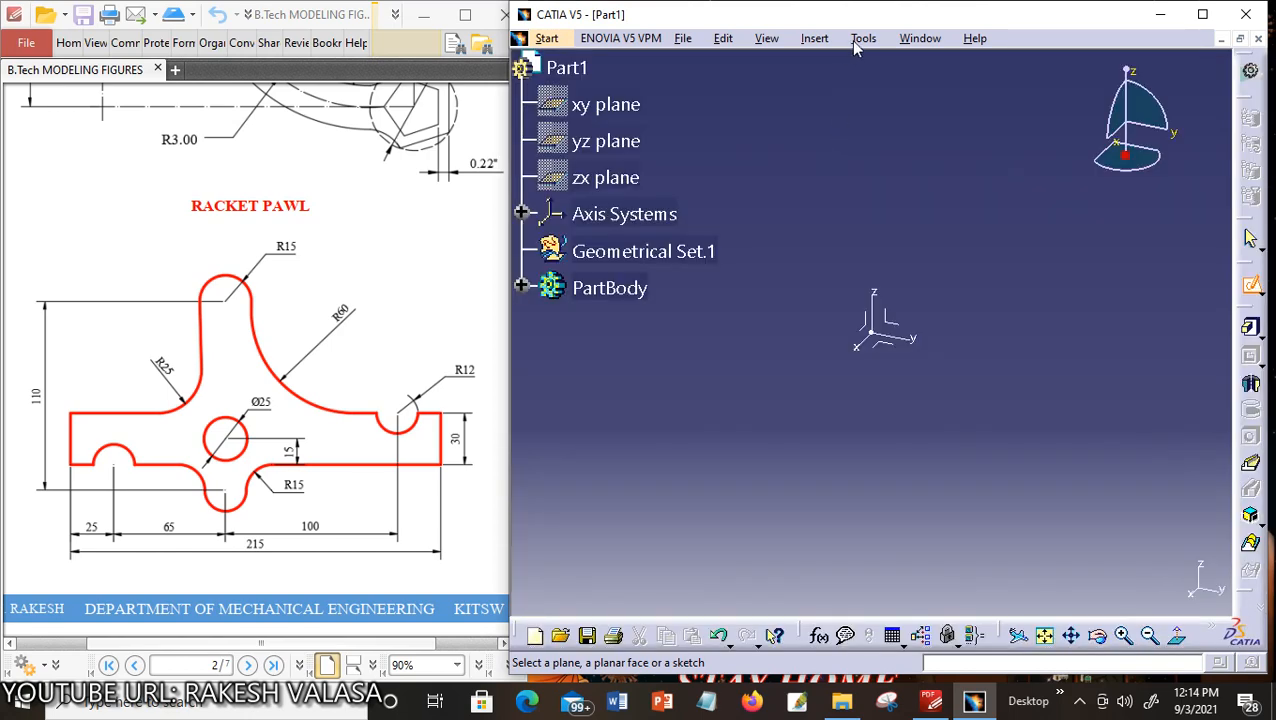
# Open a new sketch on the xy plane of the part
pyautogui.click(860, 40)
pyautogui.moveTo(815, 42)
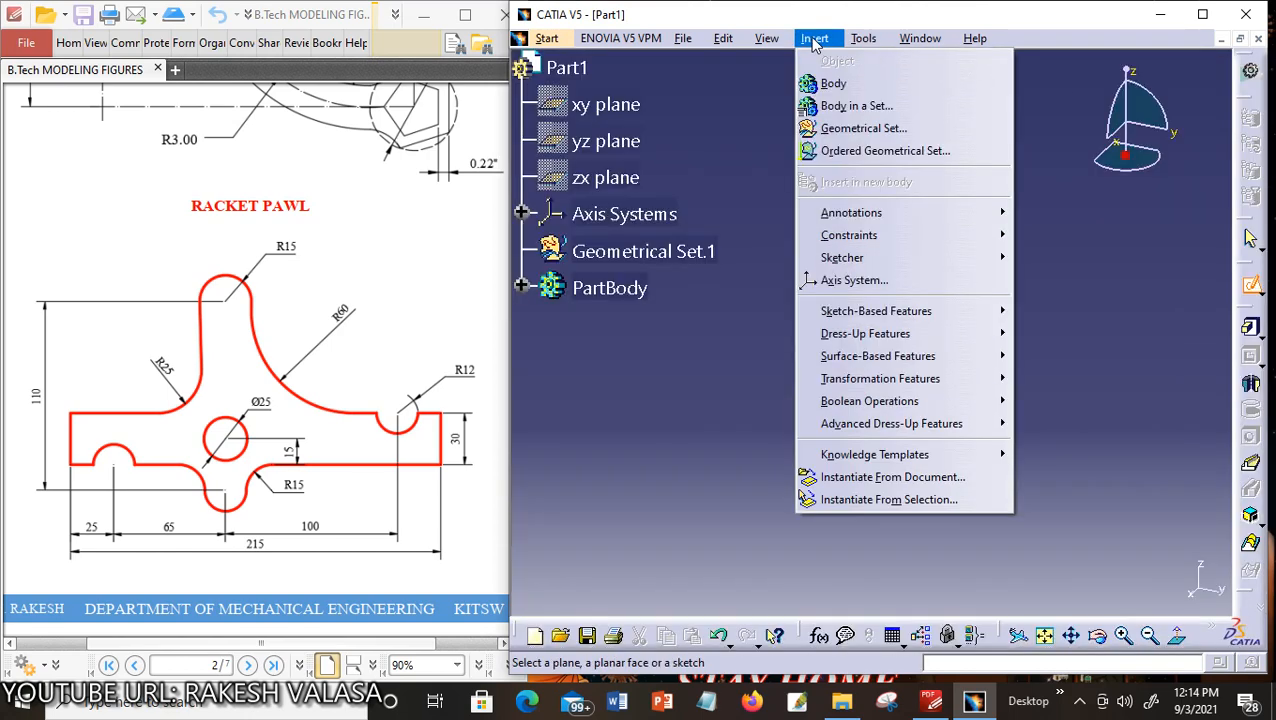
pyautogui.click(706, 127)
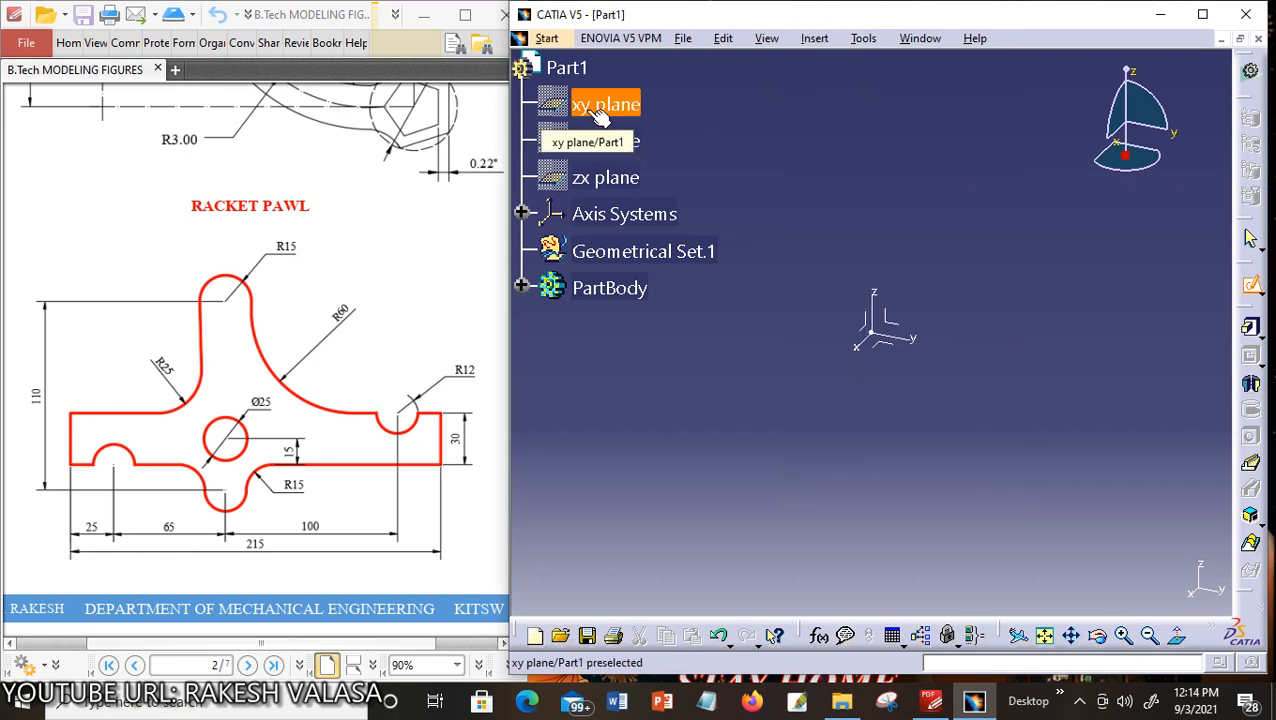
pyautogui.click(598, 114)
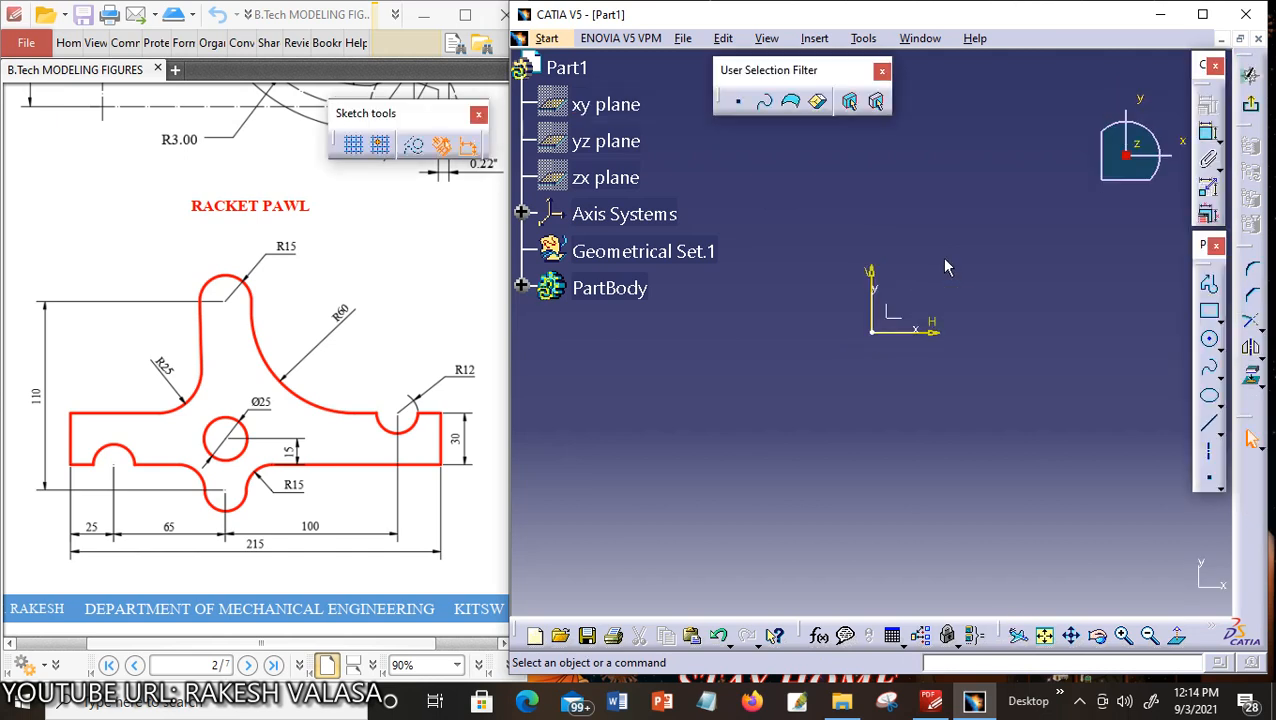
# Set the length unit to Millimeter (mm) in the Parameters and Measure options and apply the settings
pyautogui.click(862, 38)
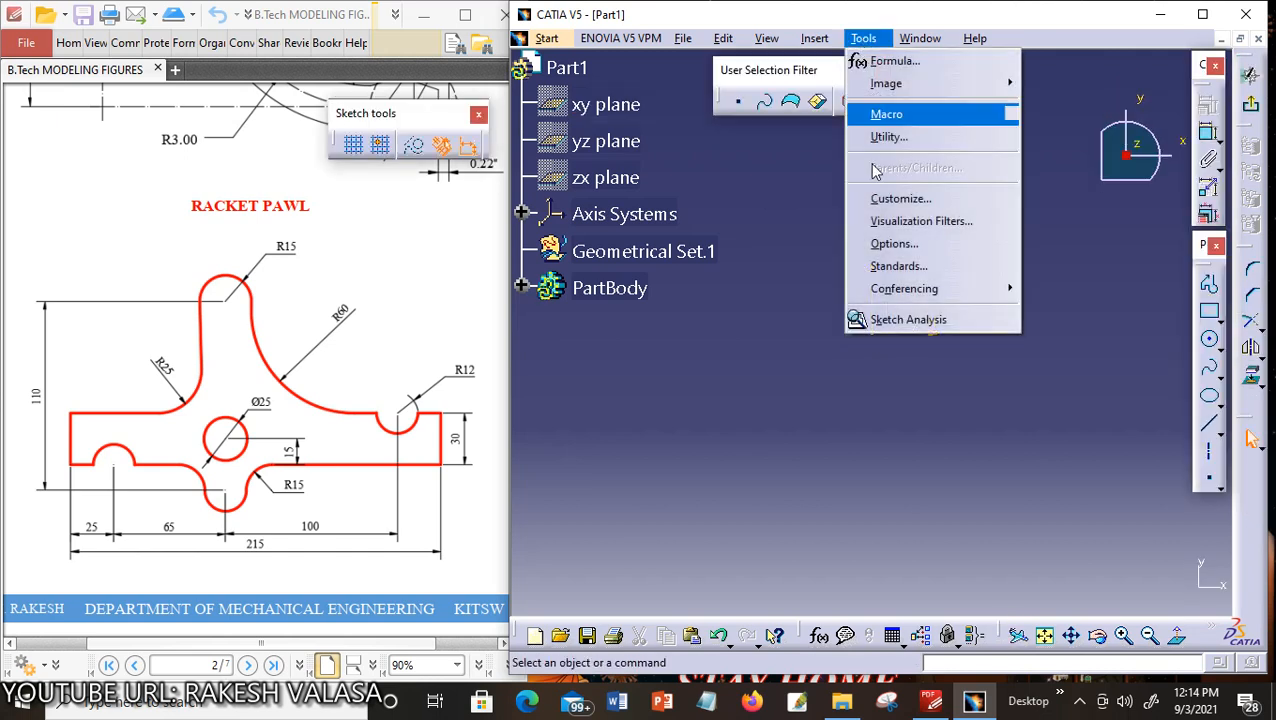
pyautogui.click(895, 245)
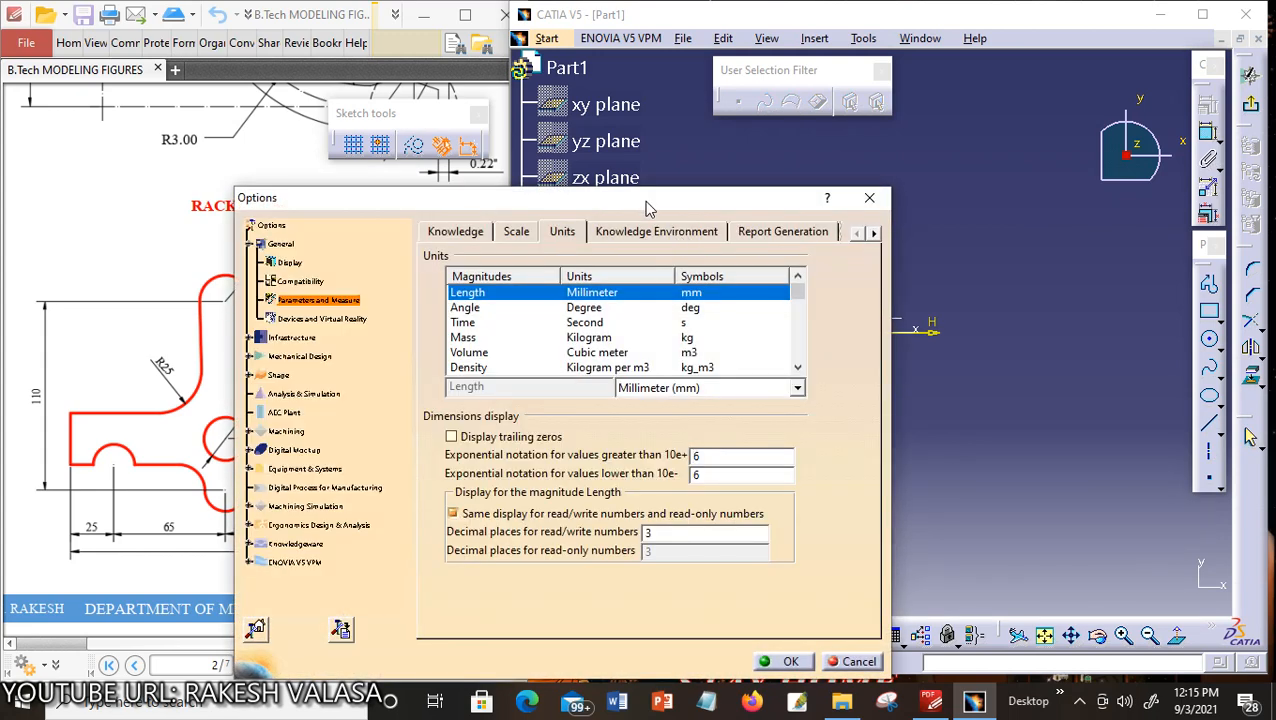
pyautogui.moveTo(645, 208); pyautogui.dragTo(879, 155)
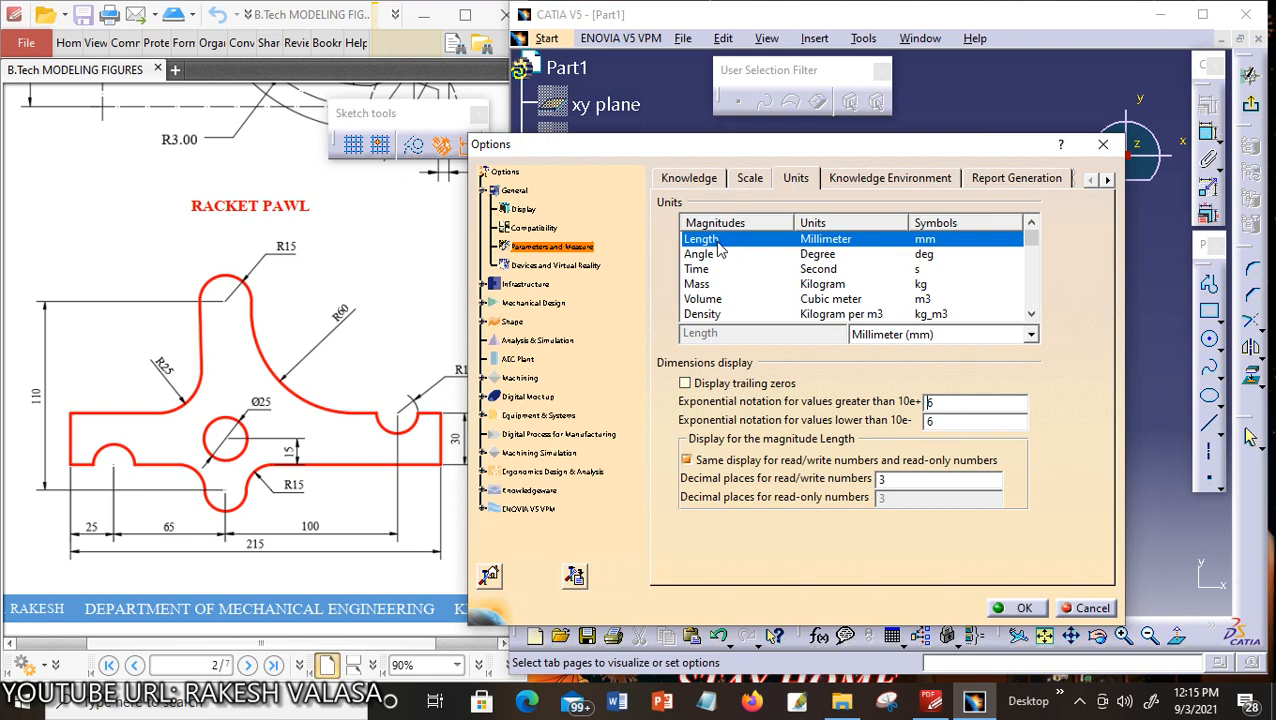
pyautogui.click(1028, 335)
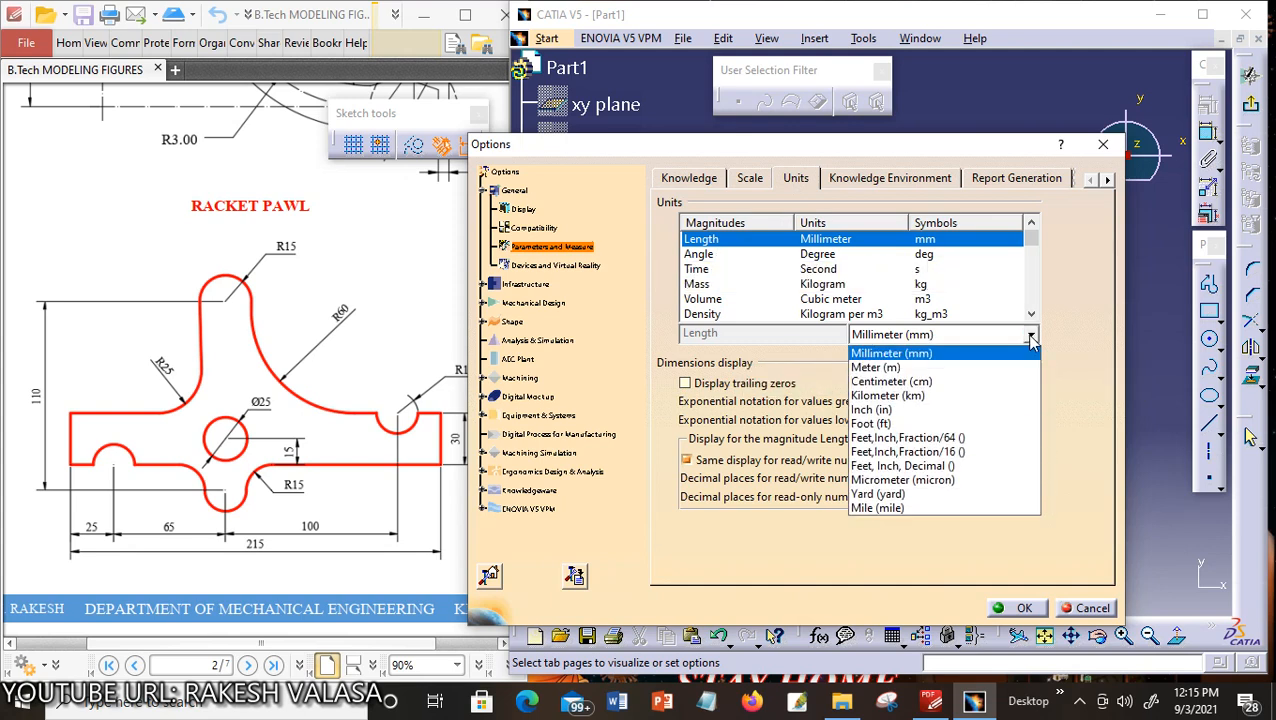
pyautogui.click(944, 354)
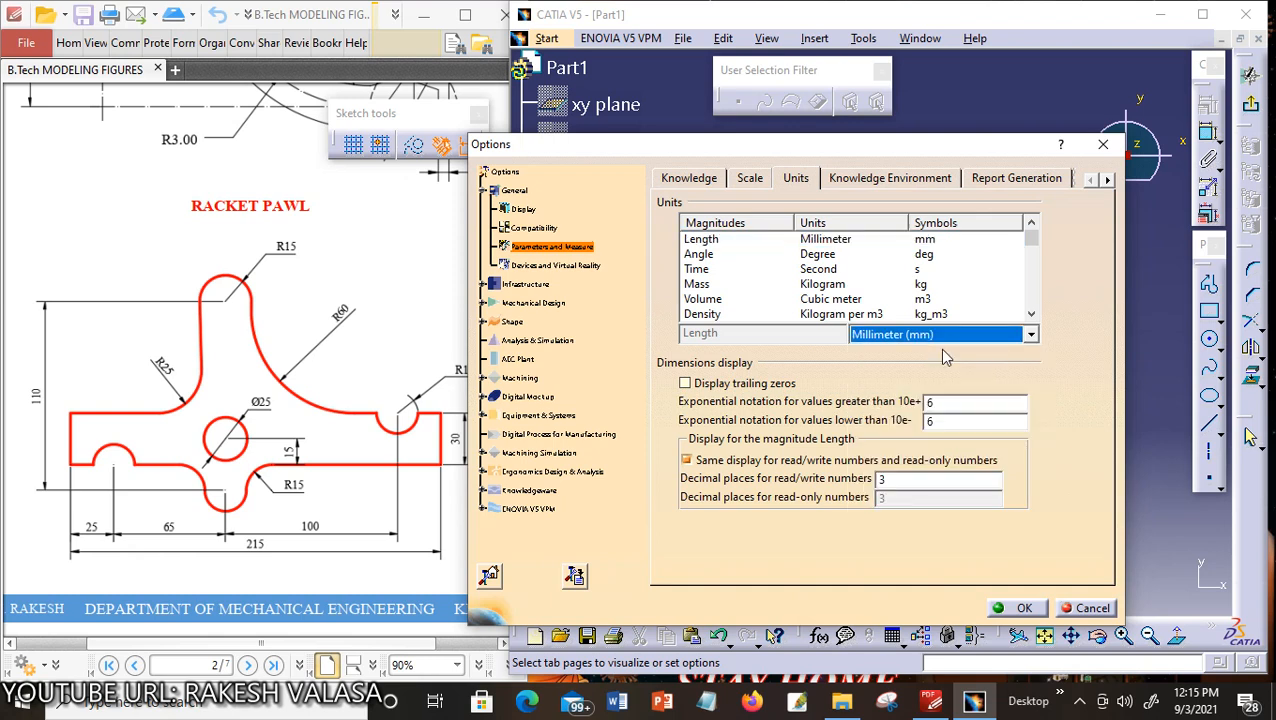
pyautogui.click(1022, 608)
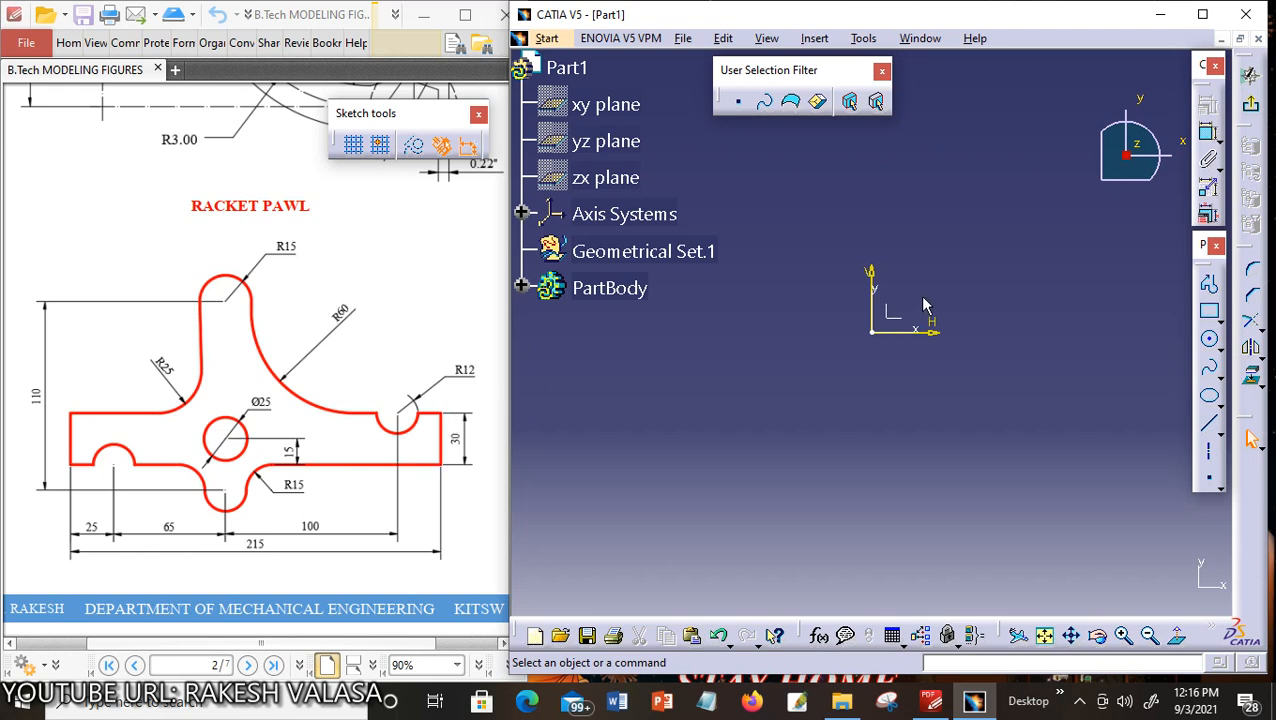
# Sketch a centered rectangle about 137 mm long and 49 mm high with its center on the sketch origin
pyautogui.click(1221, 316)
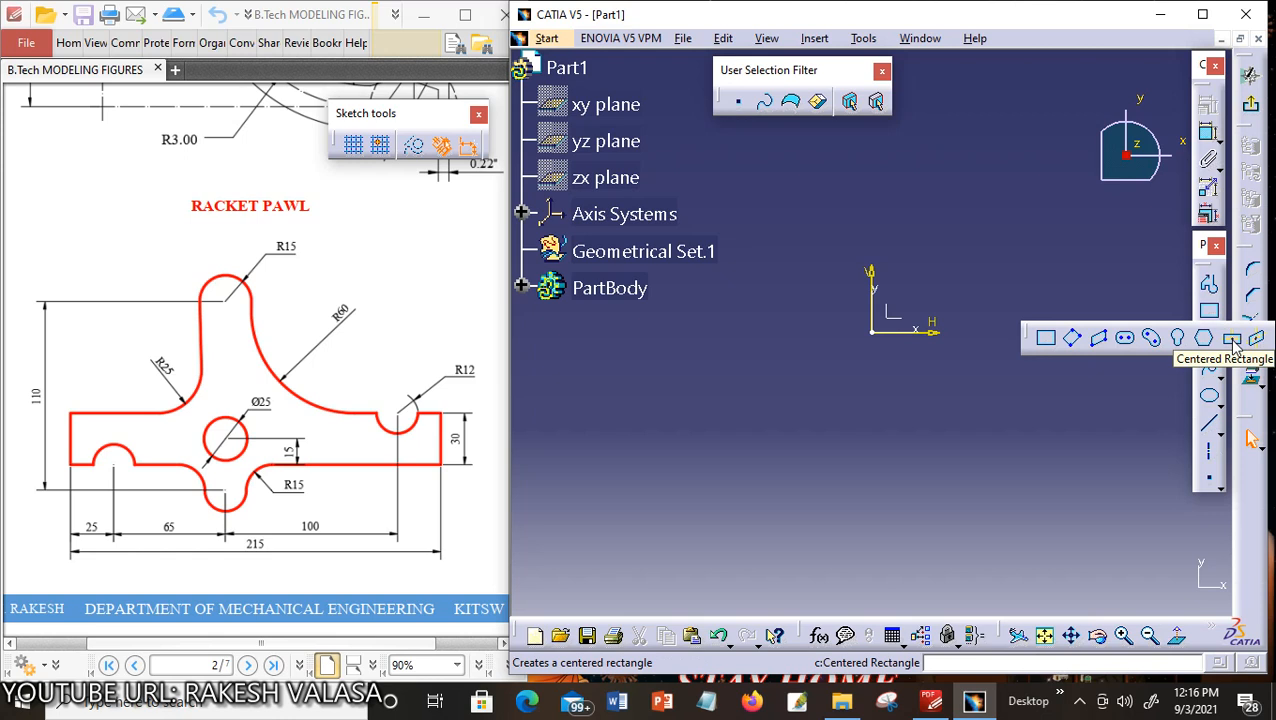
pyautogui.click(1233, 343)
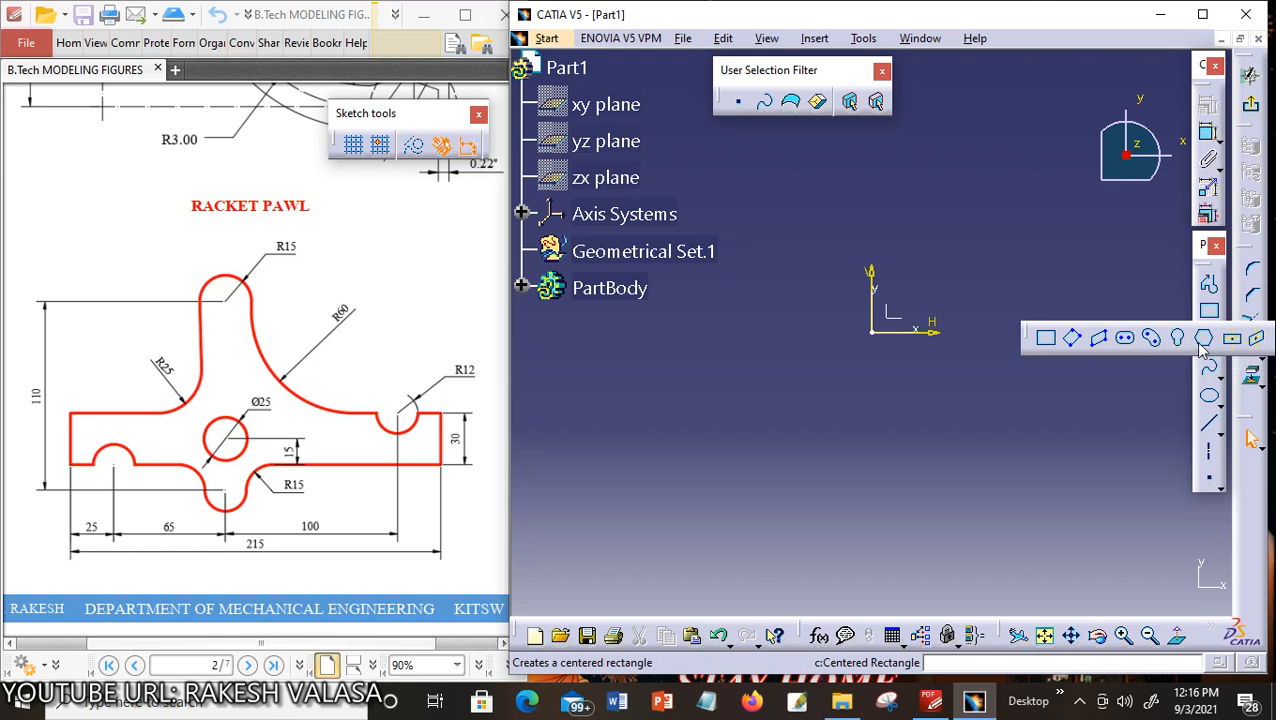
pyautogui.click(873, 333)
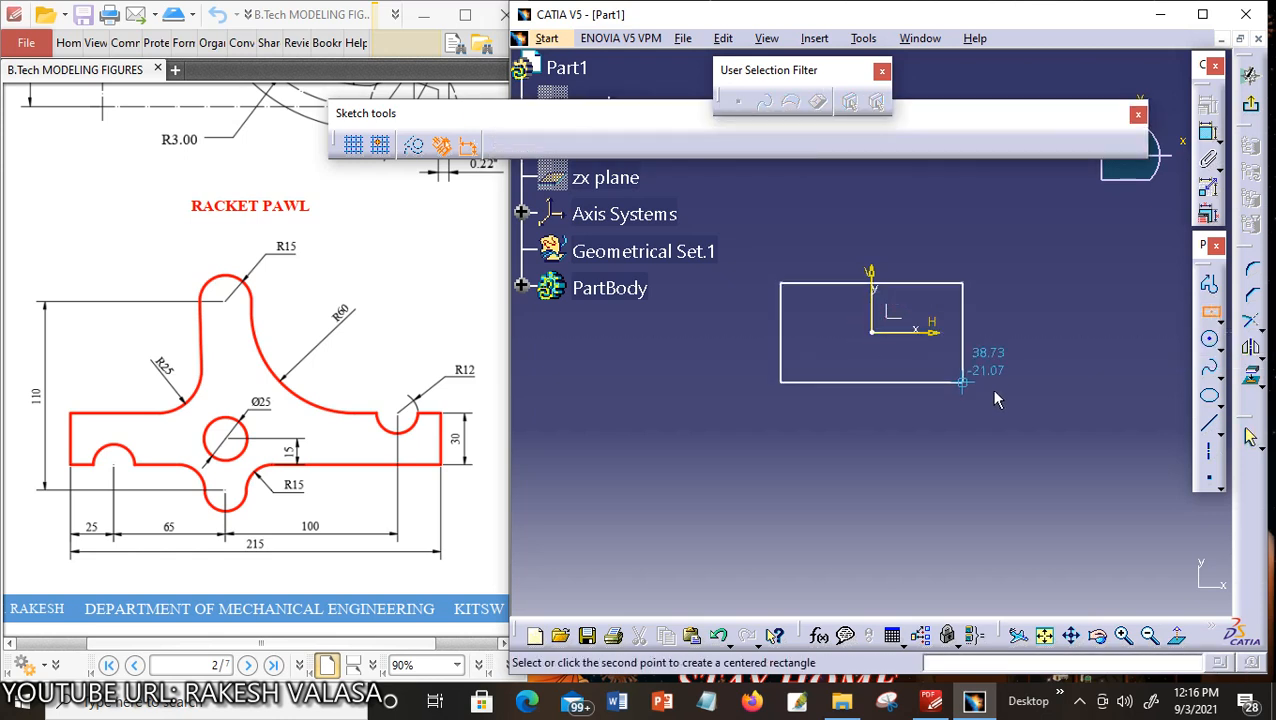
pyautogui.click(1034, 392)
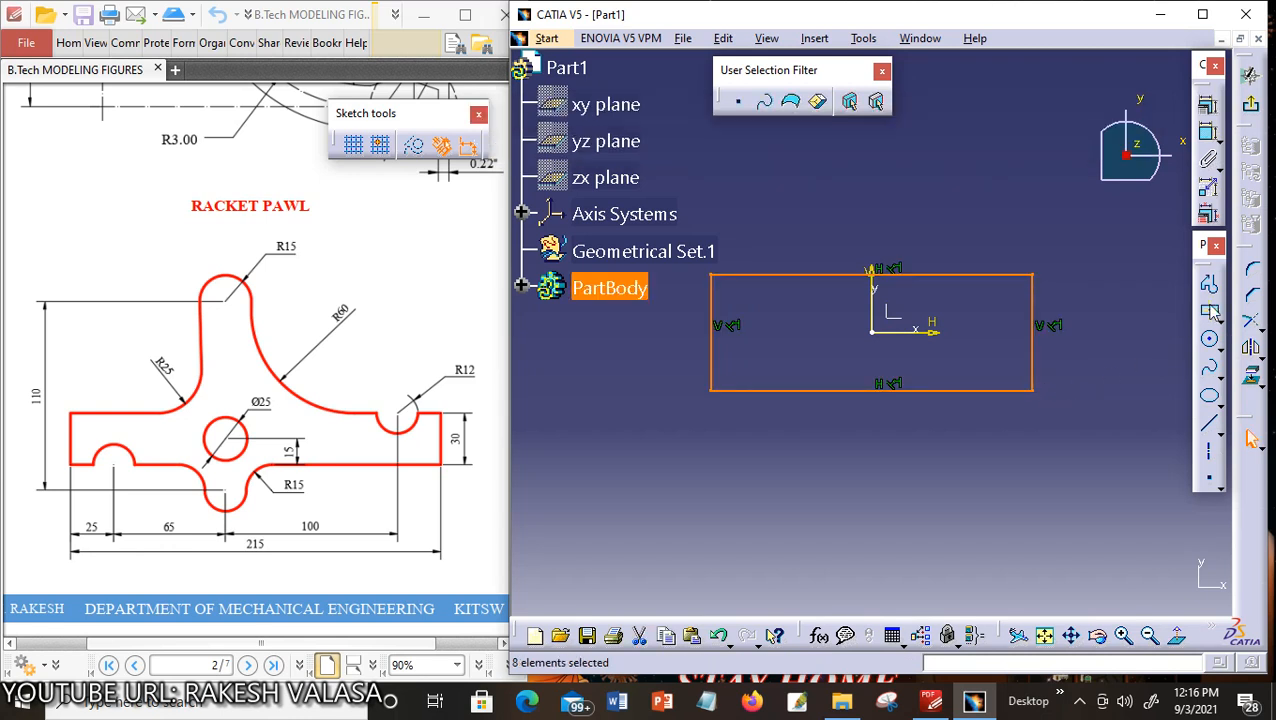
# Dimension the rectangle's length below its lower edge and its height beside its right edge
pyautogui.click(1210, 135)
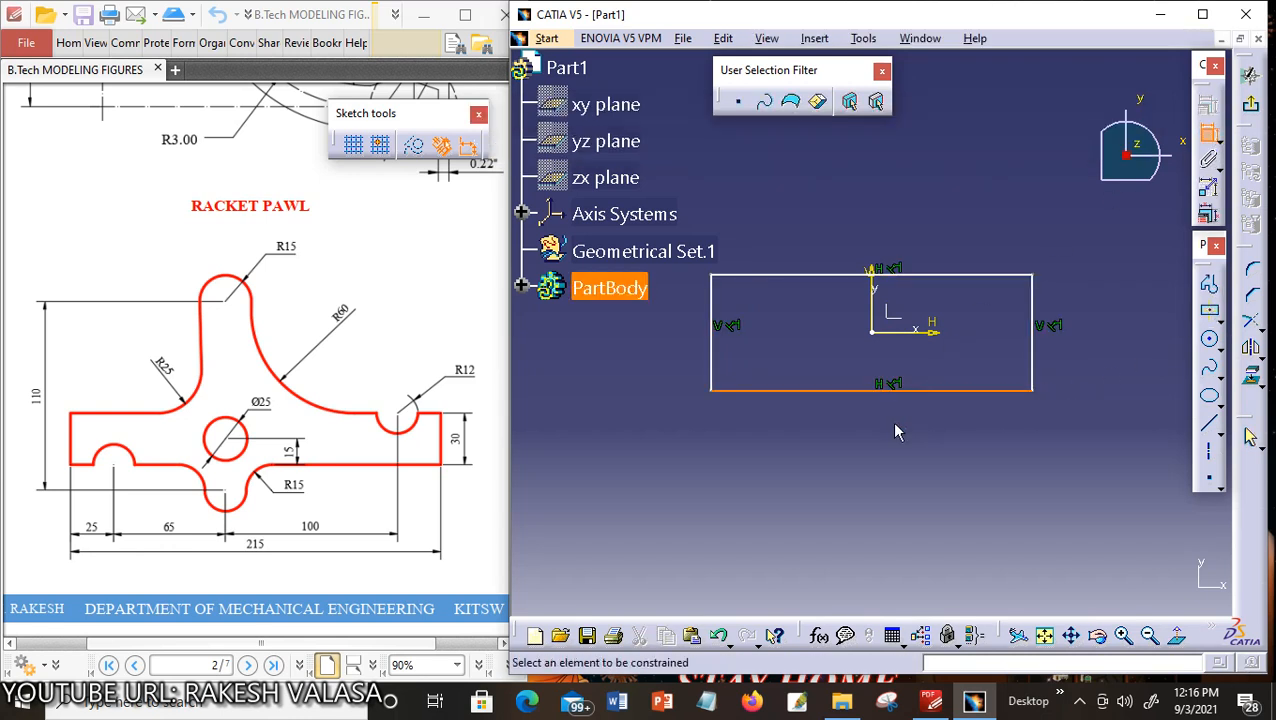
pyautogui.click(890, 391)
pyautogui.click(928, 428)
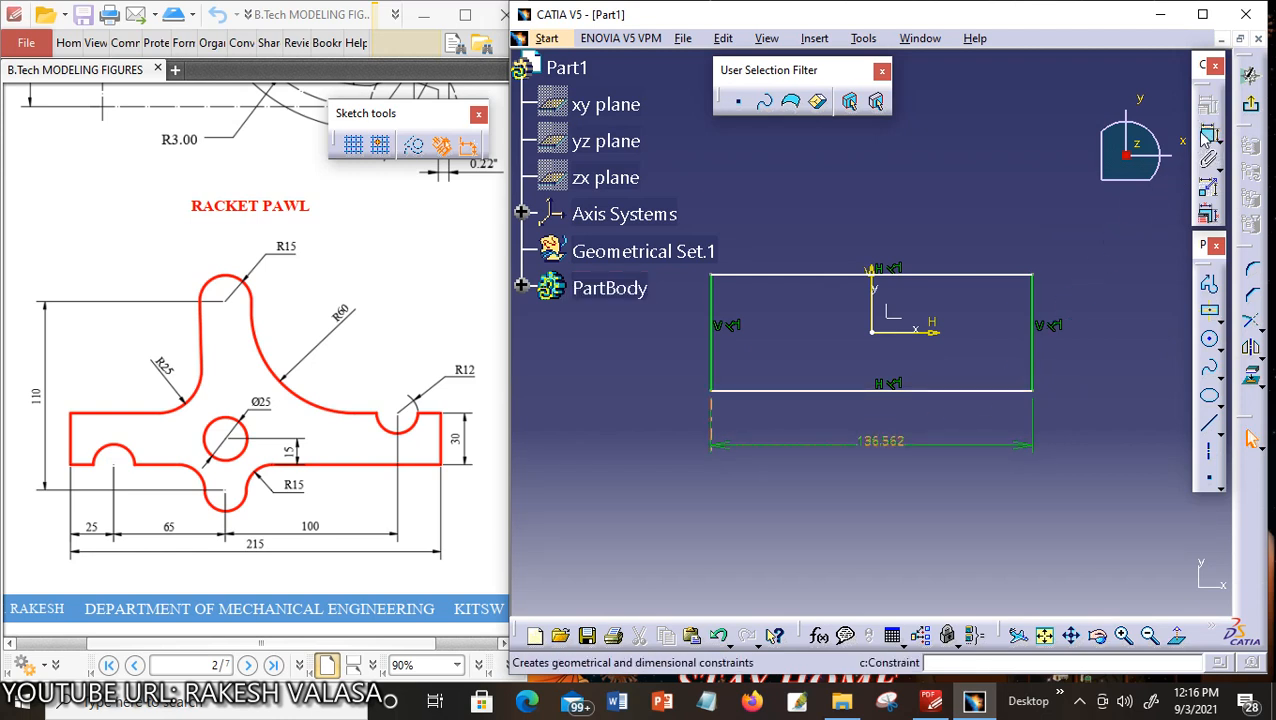
pyautogui.click(1208, 135)
pyautogui.click(1033, 355)
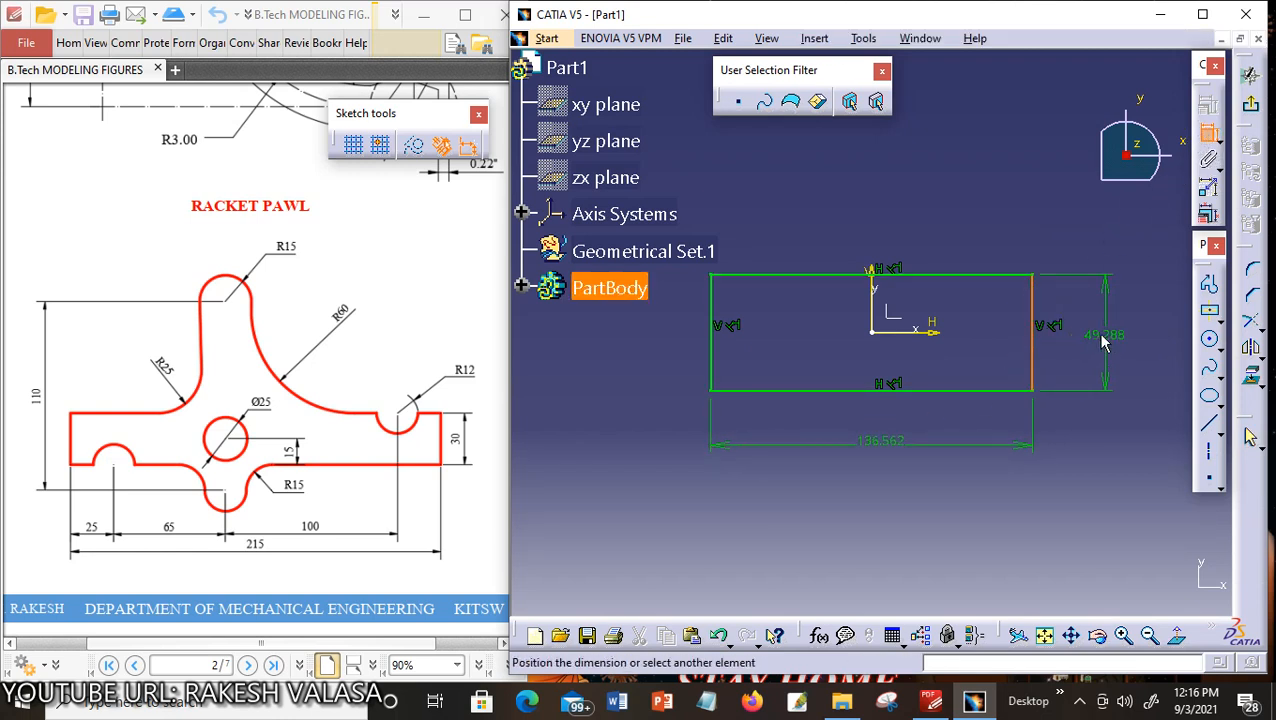
pyautogui.click(1103, 343)
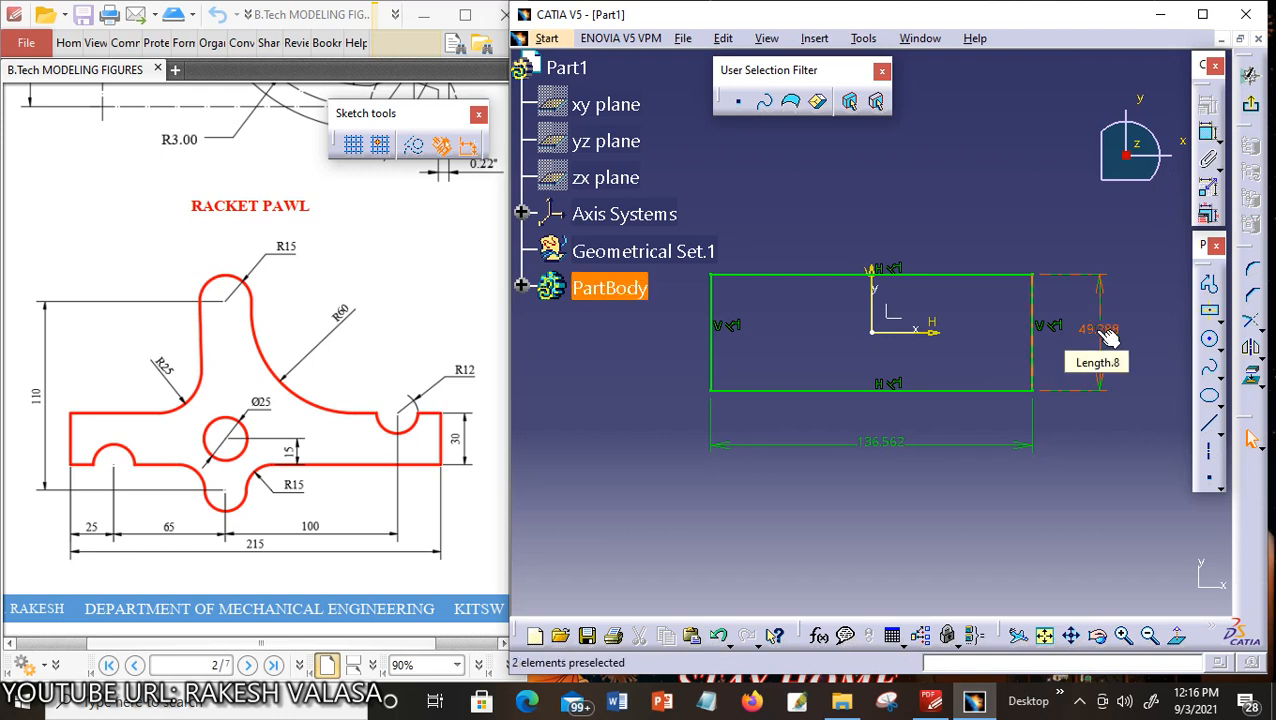
# Set the rectangle's height to 30 mm and its length to 215 mm
pyautogui.doubleClick(1108, 338)
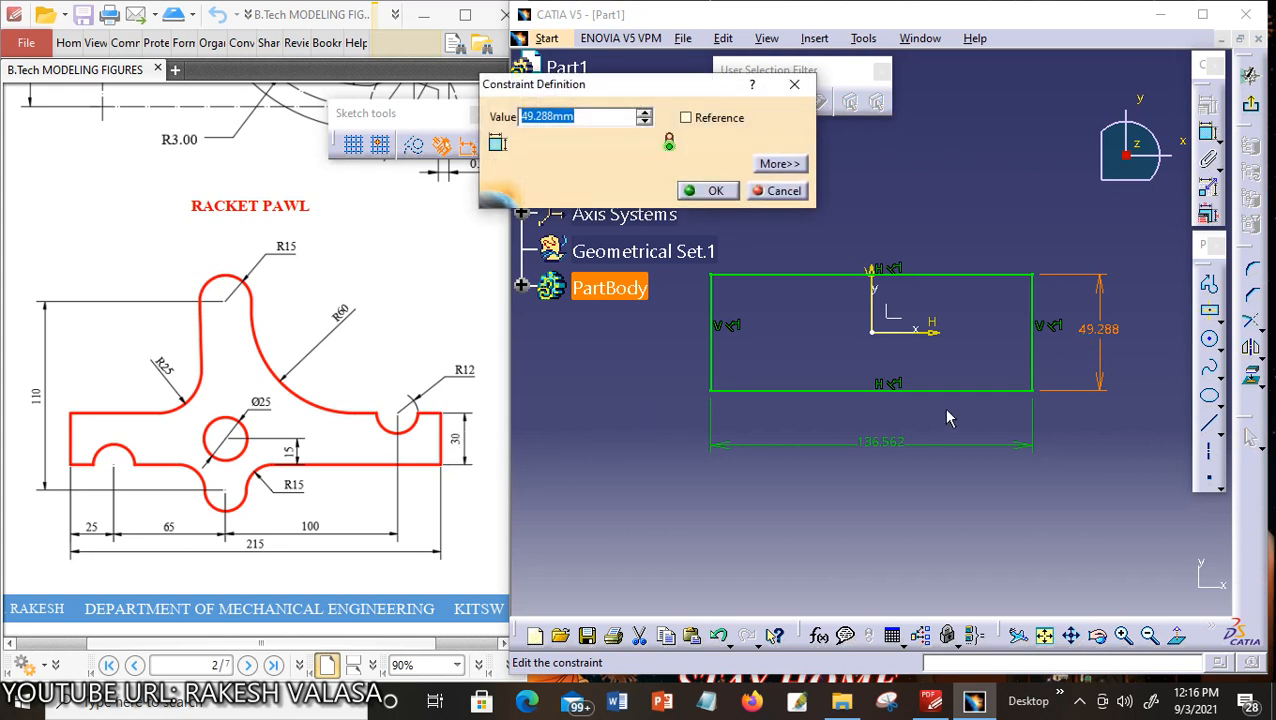
pyautogui.write('30')
pyautogui.press('Return')
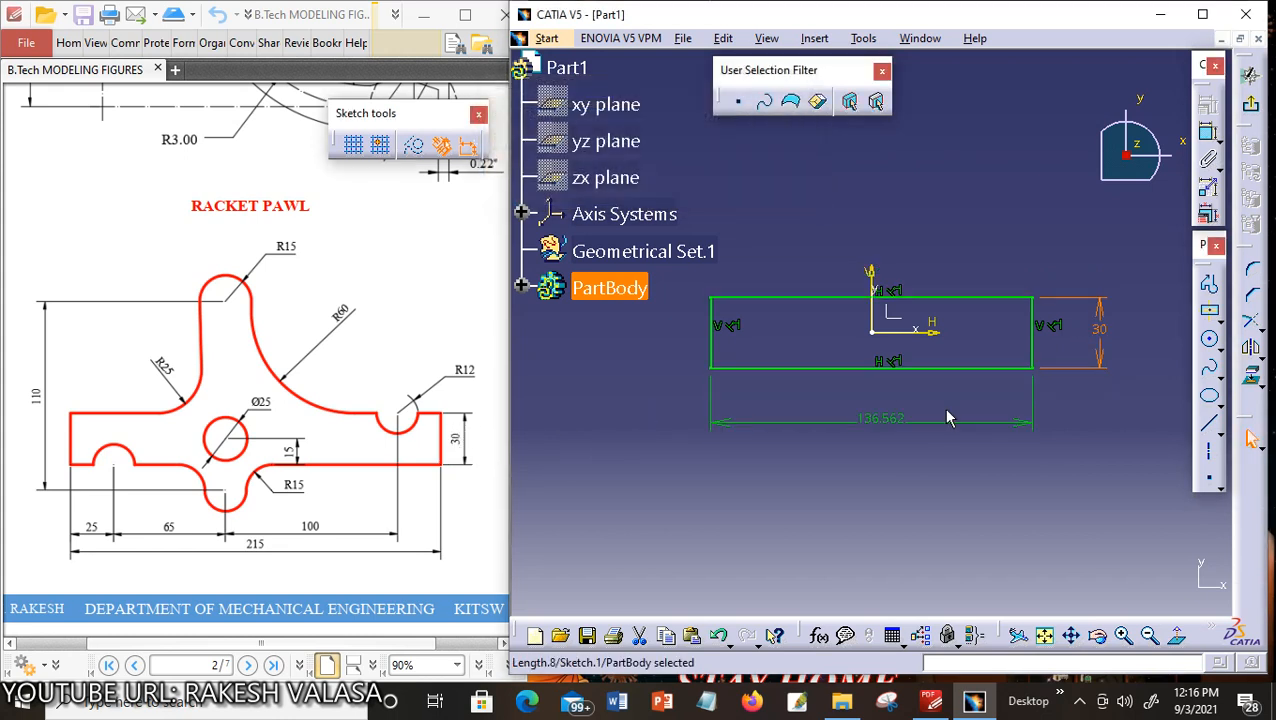
pyautogui.doubleClick(886, 421)
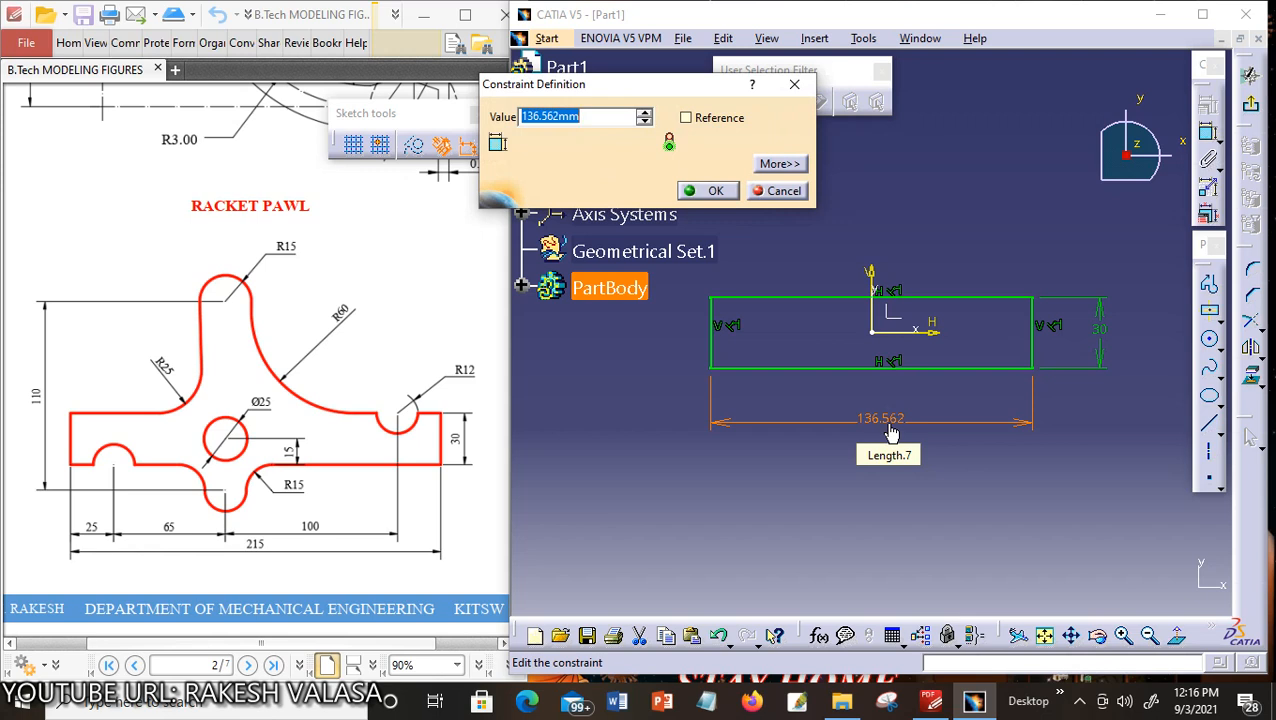
pyautogui.write('215')
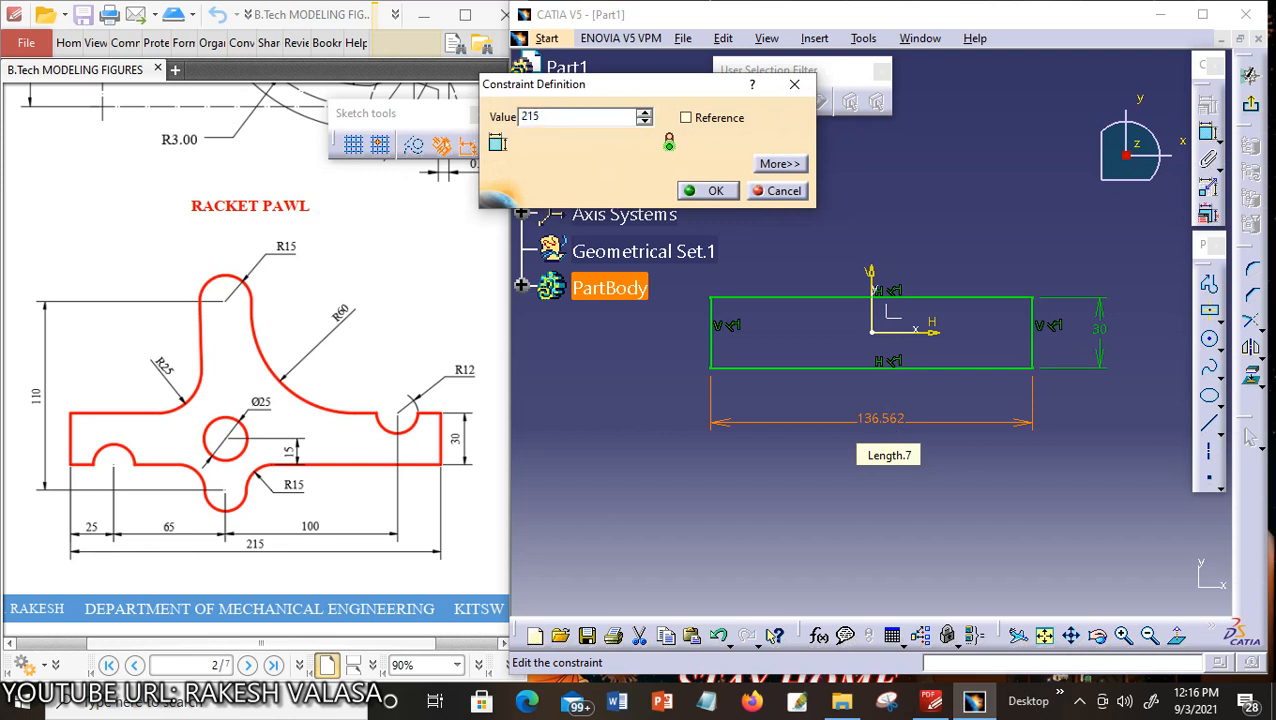
pyautogui.press('Return')
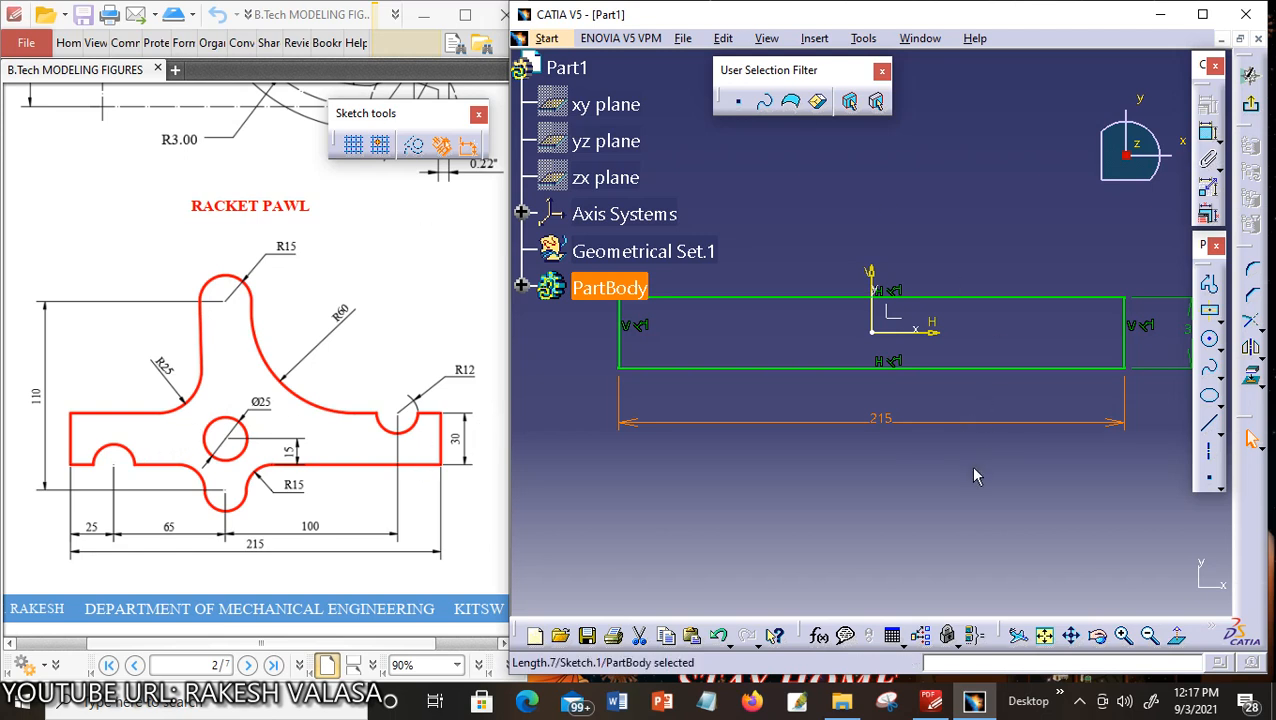
# Sketch a small circle centered on the rectangle's lower edge near its left end
pyautogui.moveTo(975, 477); pyautogui.dragTo(965, 507, button='middle')
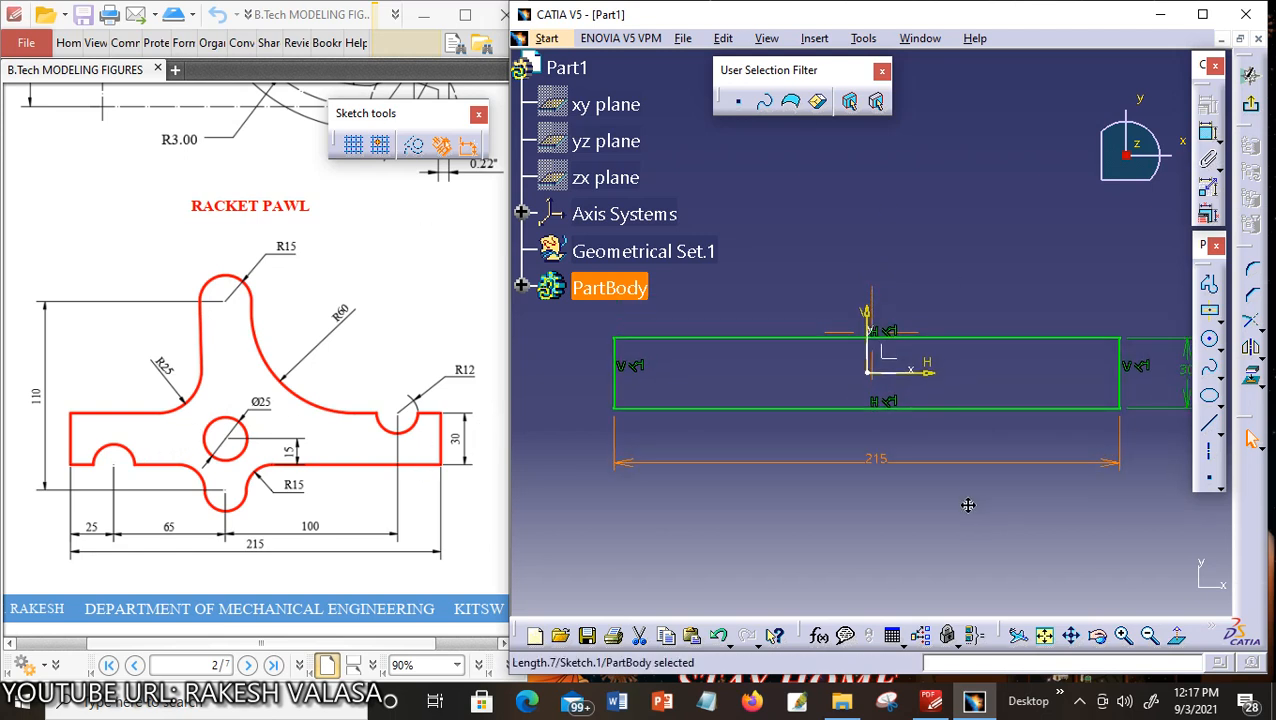
pyautogui.click(1211, 341)
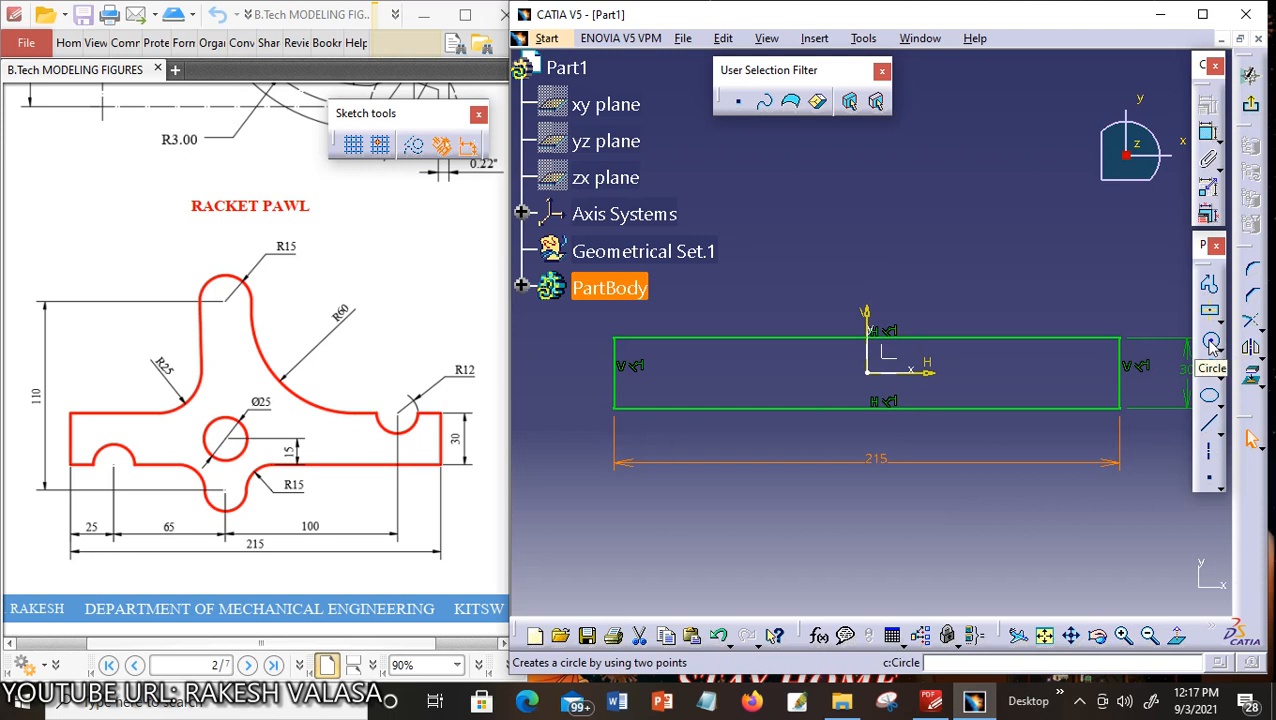
pyautogui.click(1211, 341)
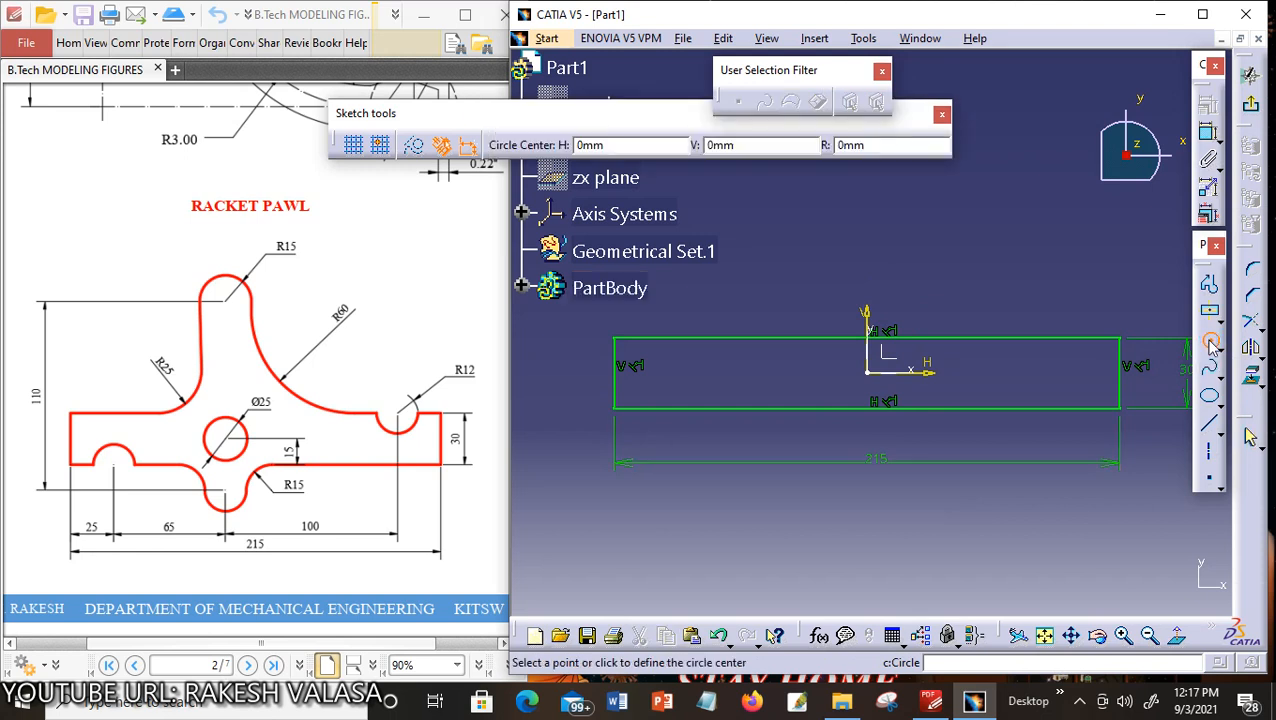
pyautogui.click(676, 409)
pyautogui.click(694, 431)
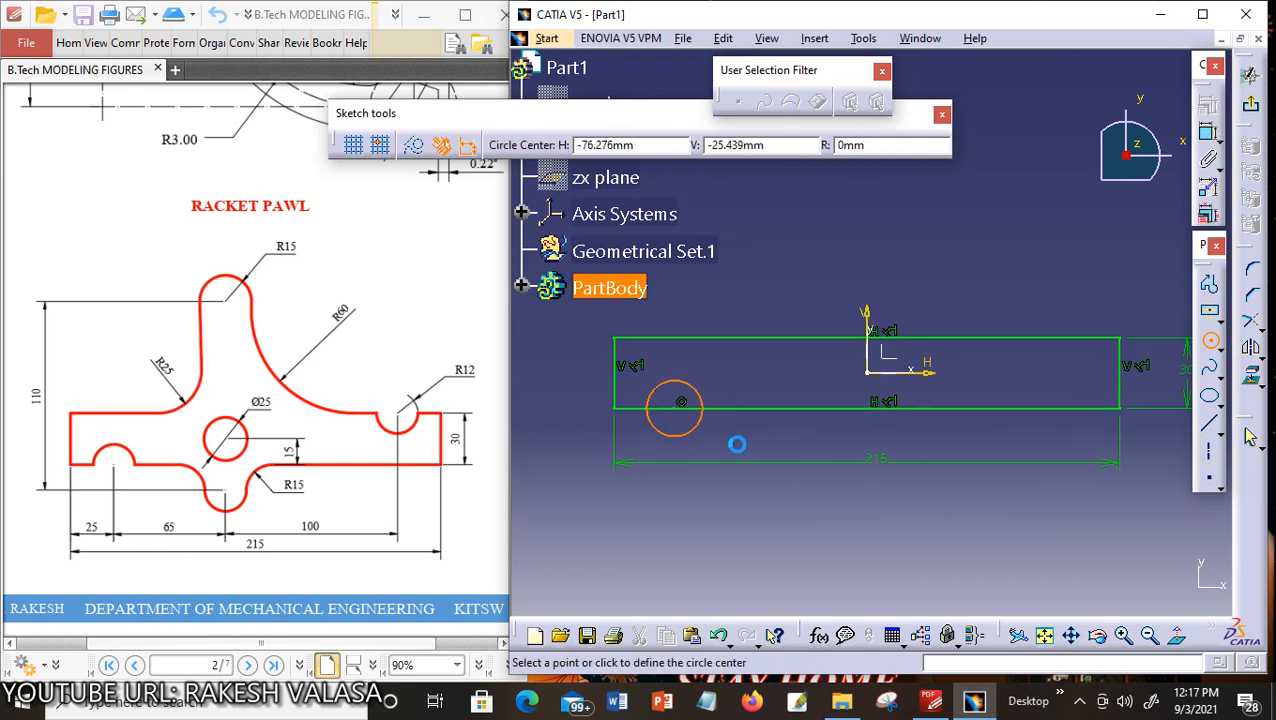
# Sketch a circle of about 13 mm radius below the rectangle and one of about 11 mm radius directly above it on the horizontal axis
pyautogui.click(816, 455)
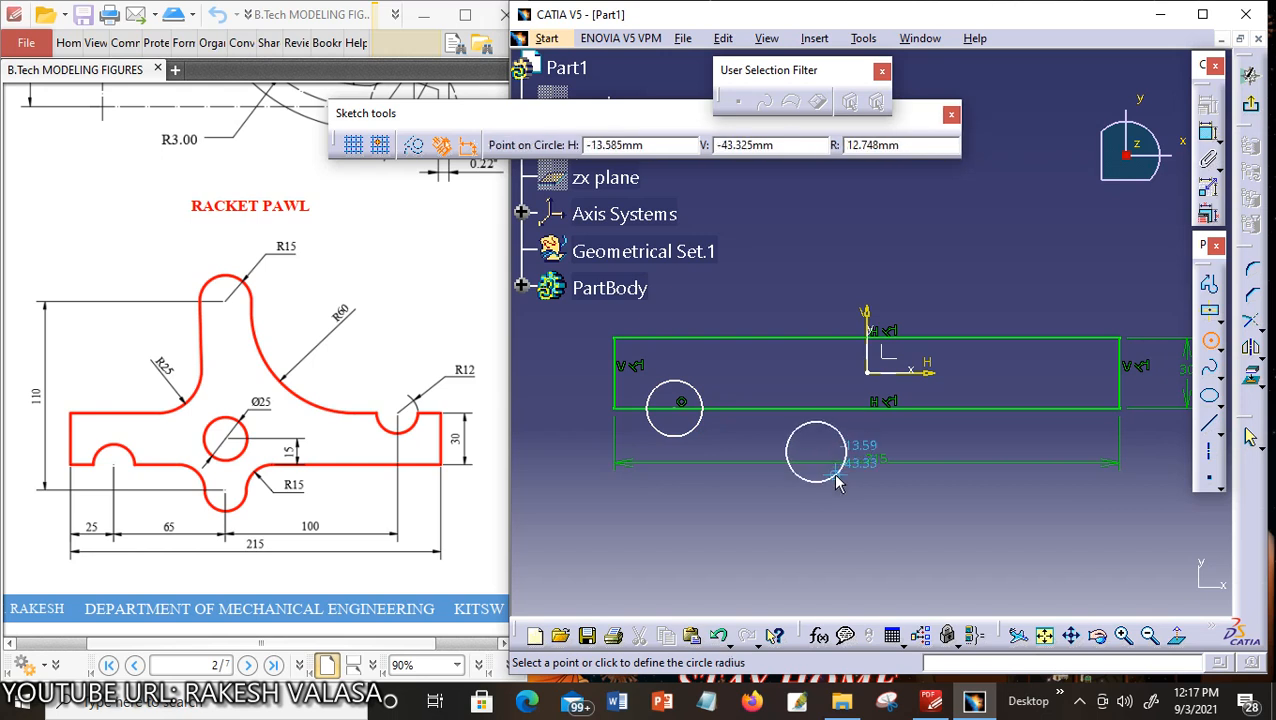
pyautogui.click(836, 478)
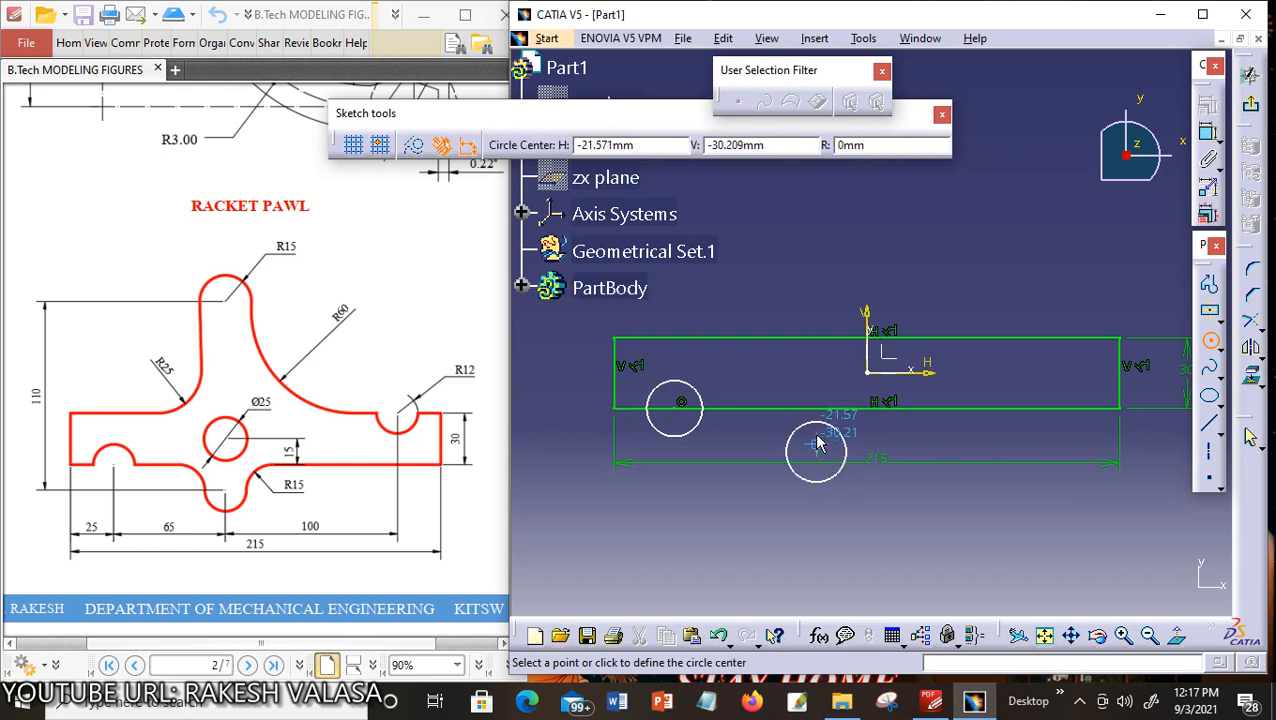
pyautogui.click(816, 373)
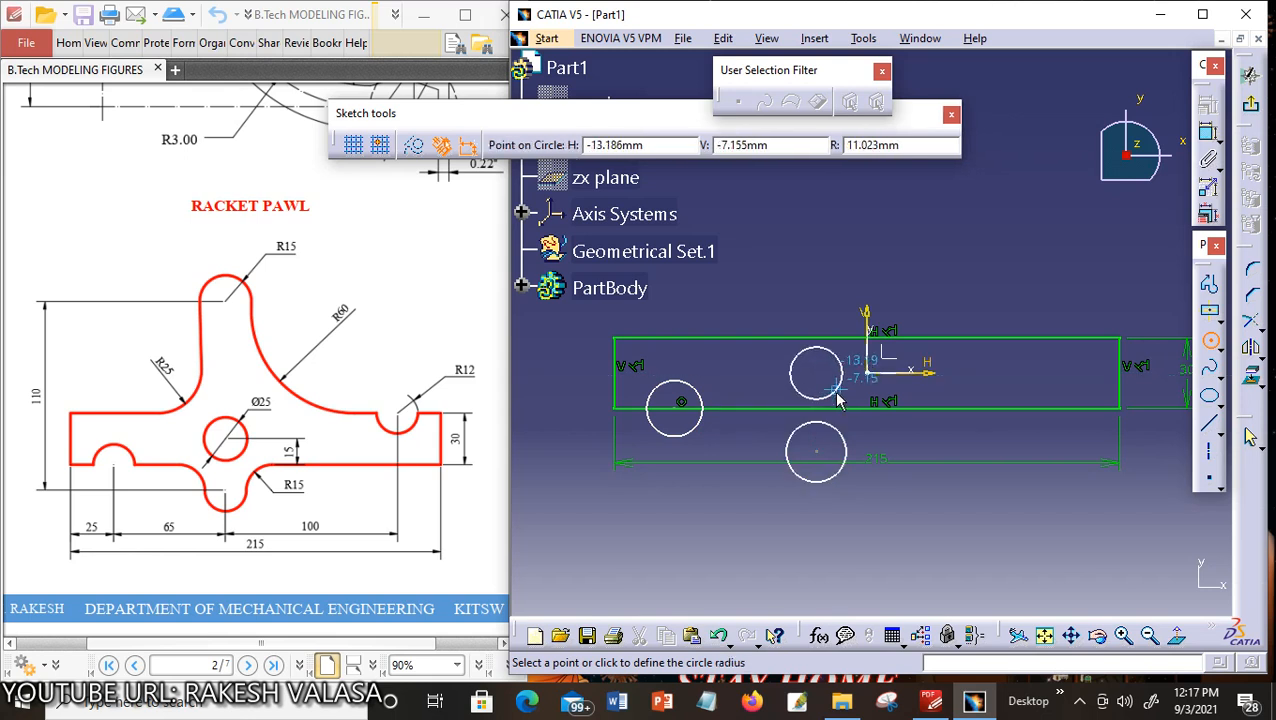
pyautogui.click(840, 400)
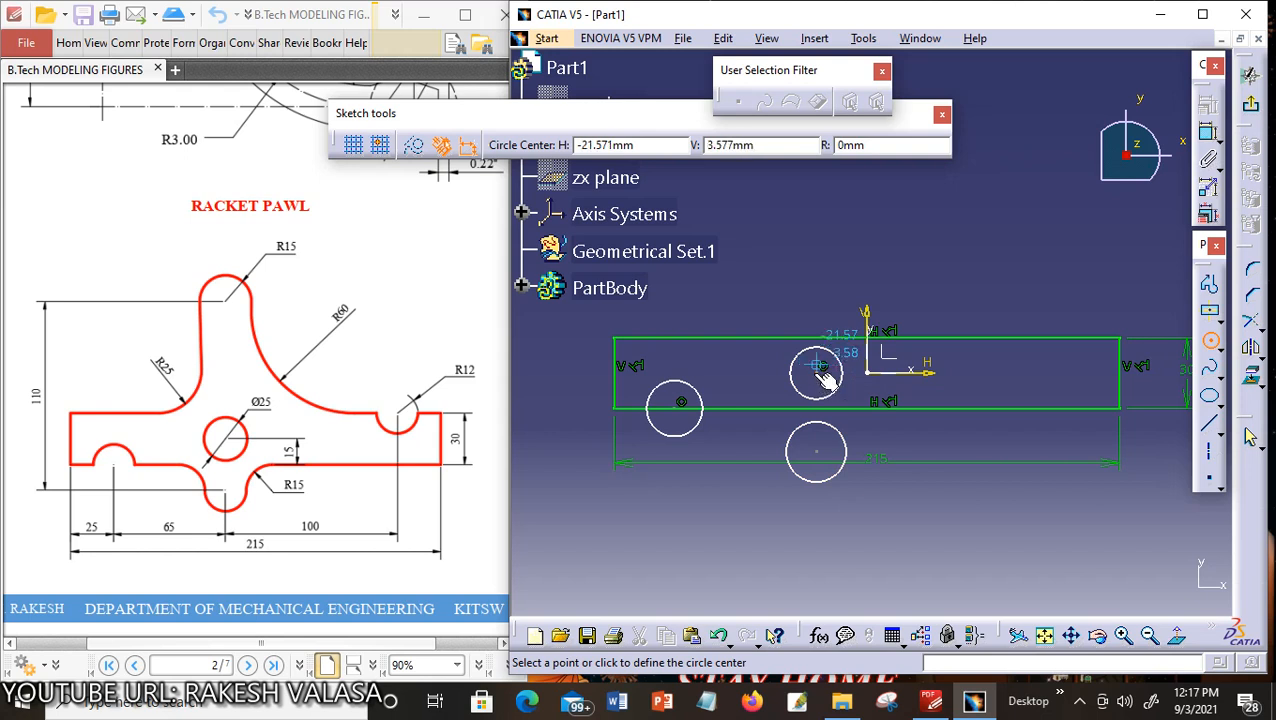
# Sketch a circle of about 13 mm radius above the rectangle, vertically in line with the two middle circles
pyautogui.click(817, 370)
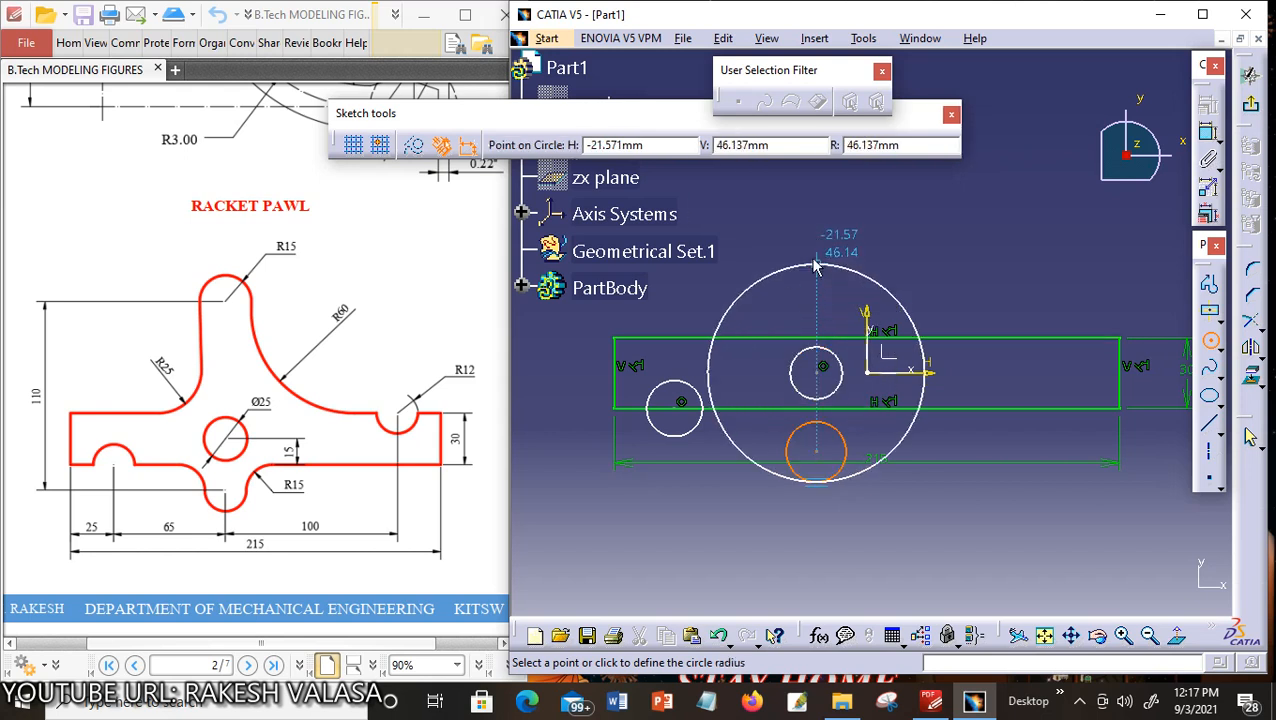
pyautogui.click(840, 384)
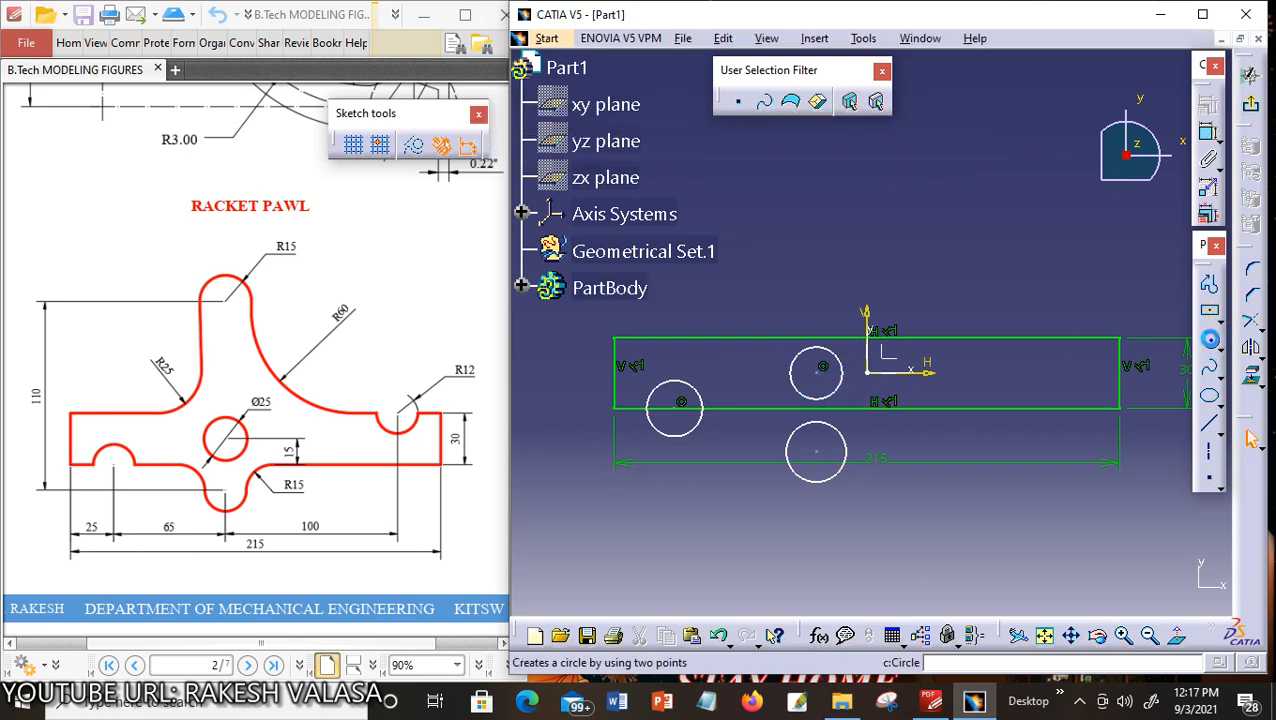
pyautogui.click(1210, 340)
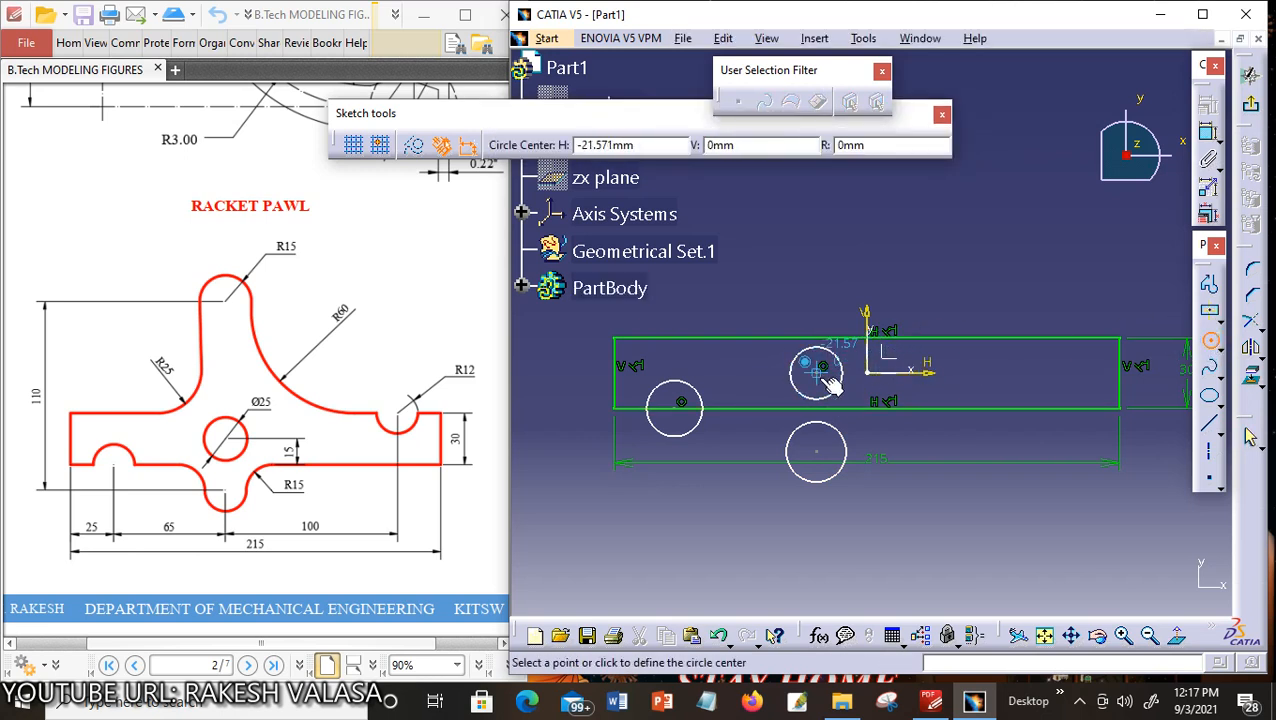
pyautogui.click(816, 266)
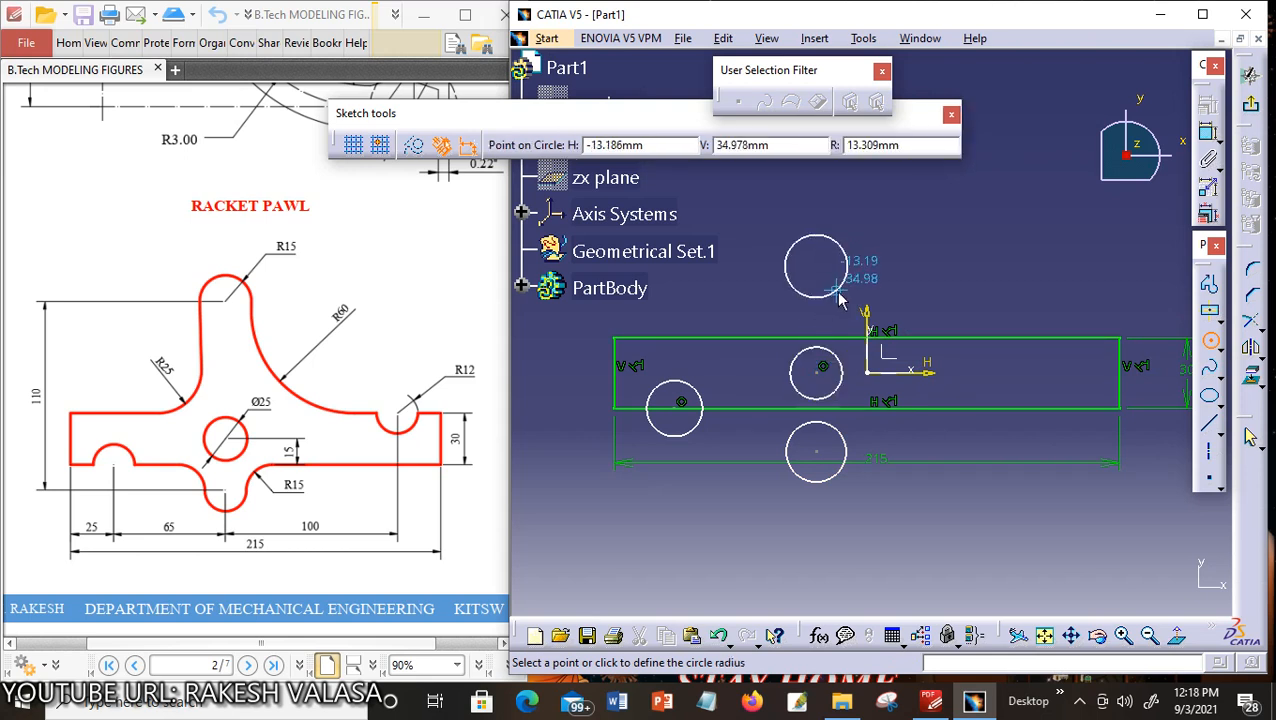
pyautogui.click(830, 292)
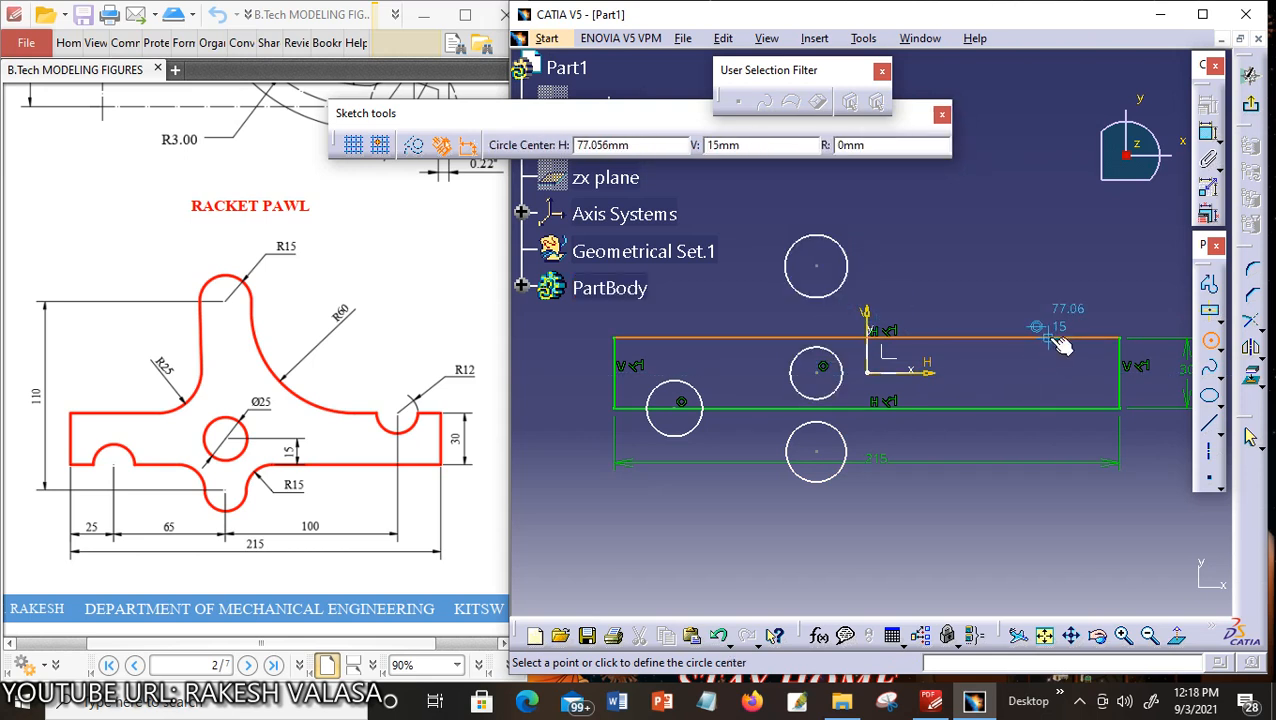
# Sketch a circle of about 12 mm radius centered on the rectangle's upper edge near its right end
pyautogui.click(1056, 342)
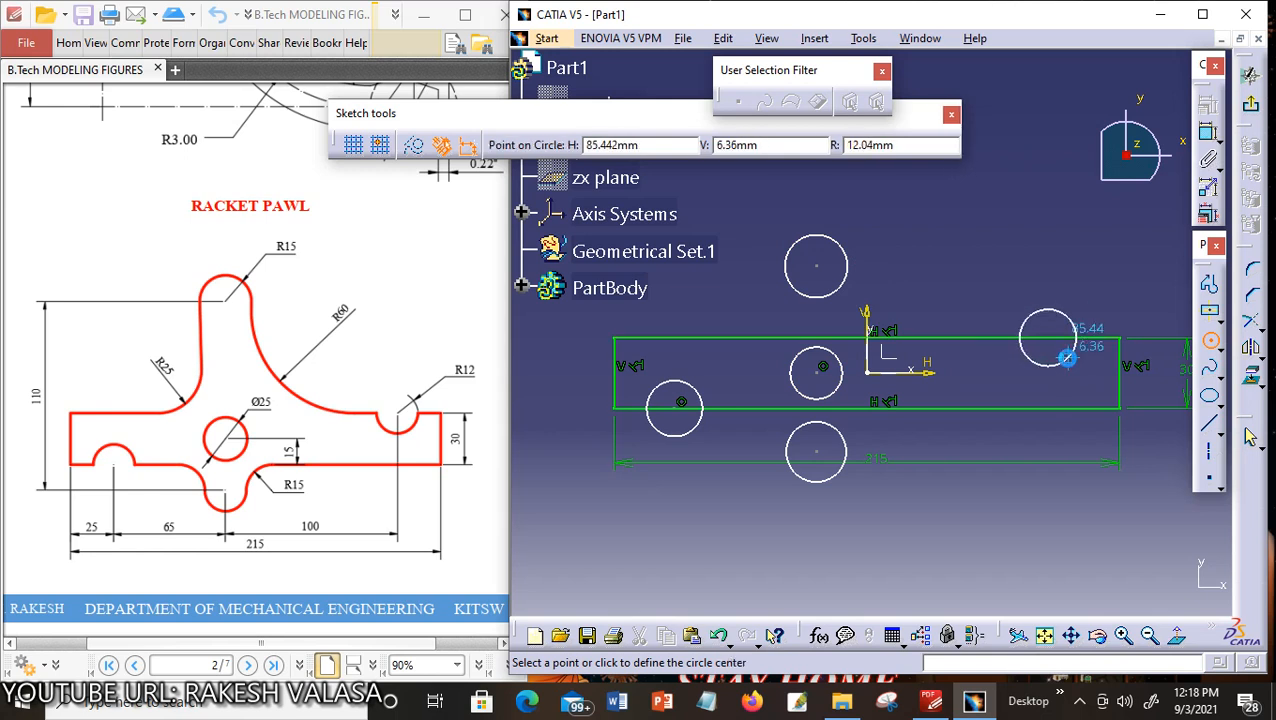
pyautogui.click(1078, 345)
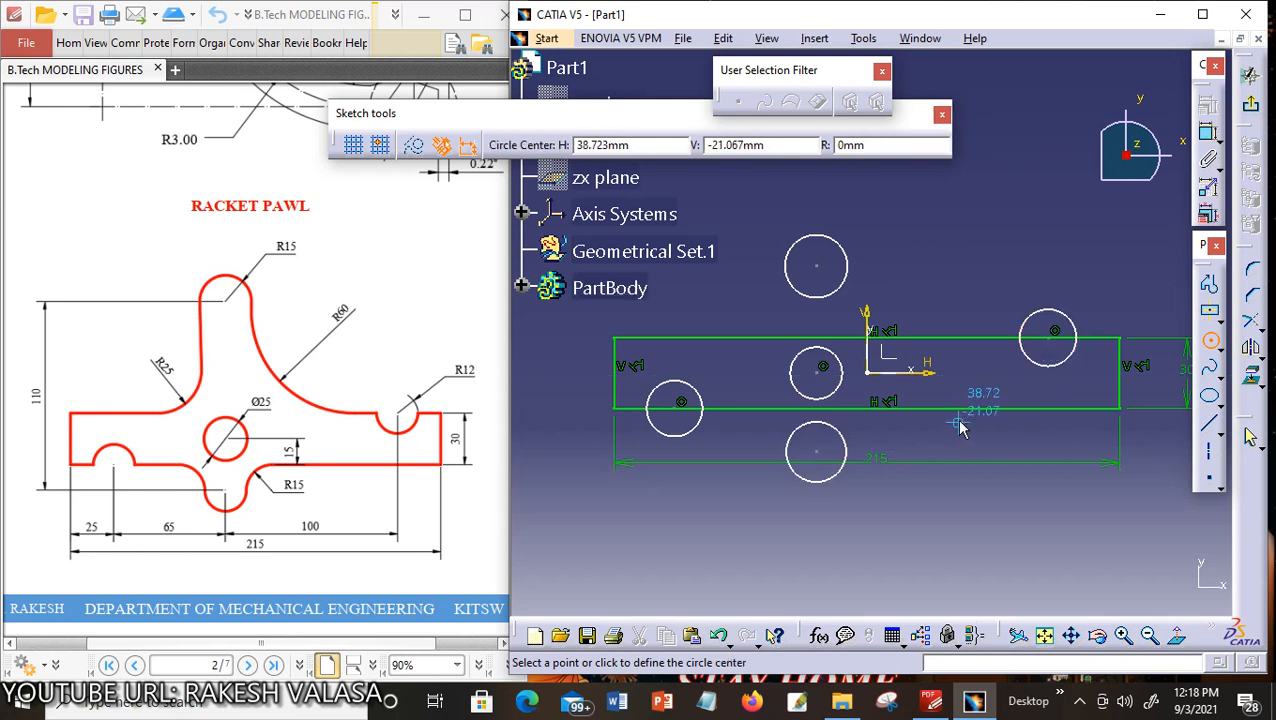
pyautogui.press('Escape')
# Move the rectangle's length dimension farther below it and dimension the diameter of the circle on the lower edge
pyautogui.click(882, 468)
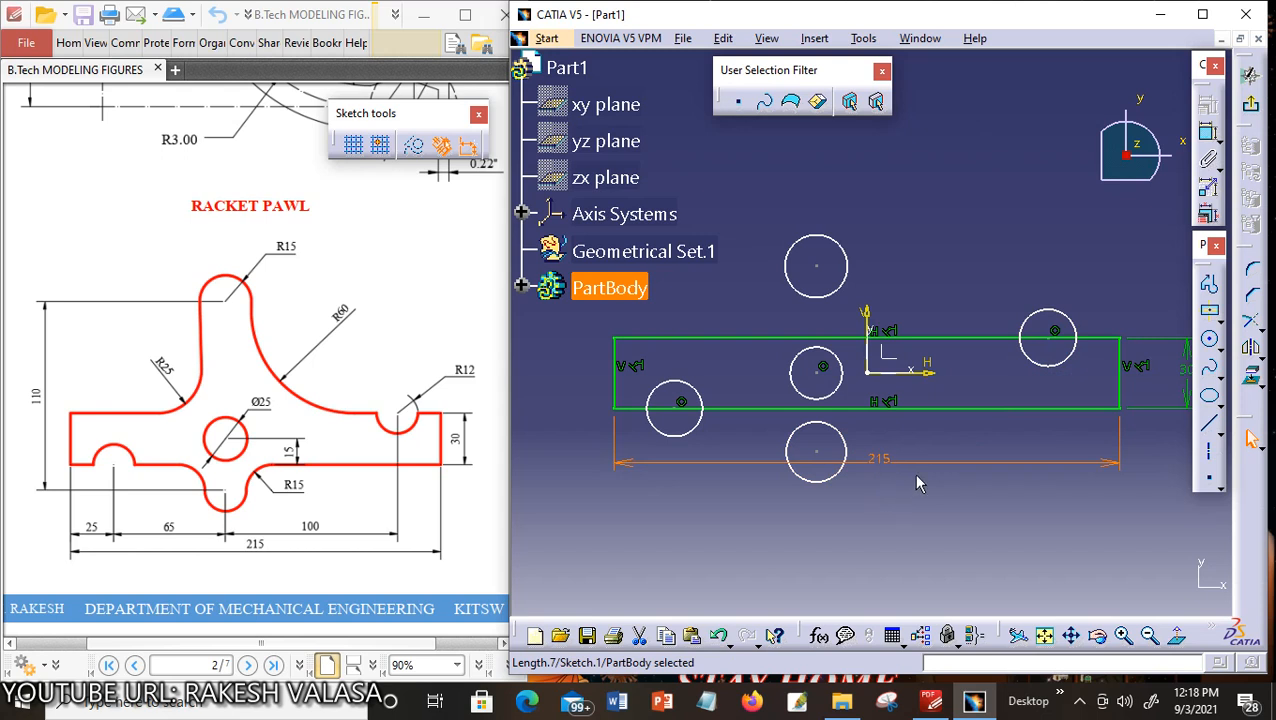
pyautogui.moveTo(923, 474); pyautogui.dragTo(911, 539)
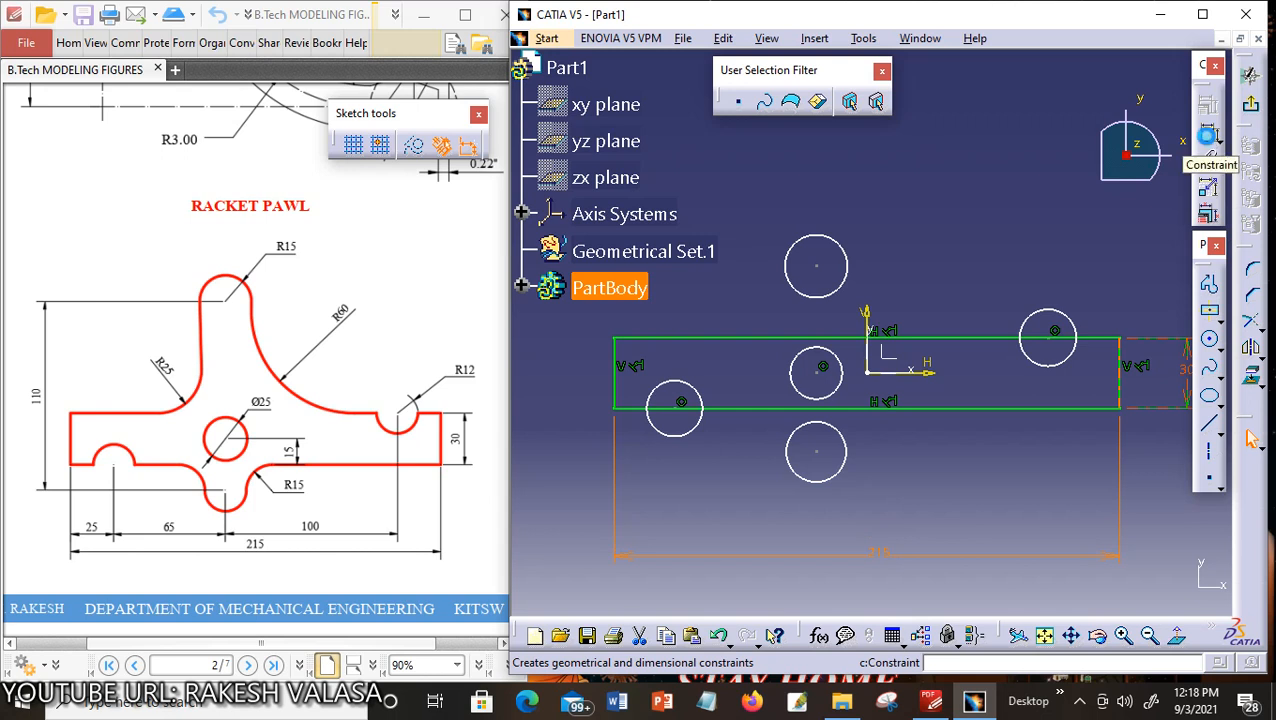
pyautogui.click(1207, 137)
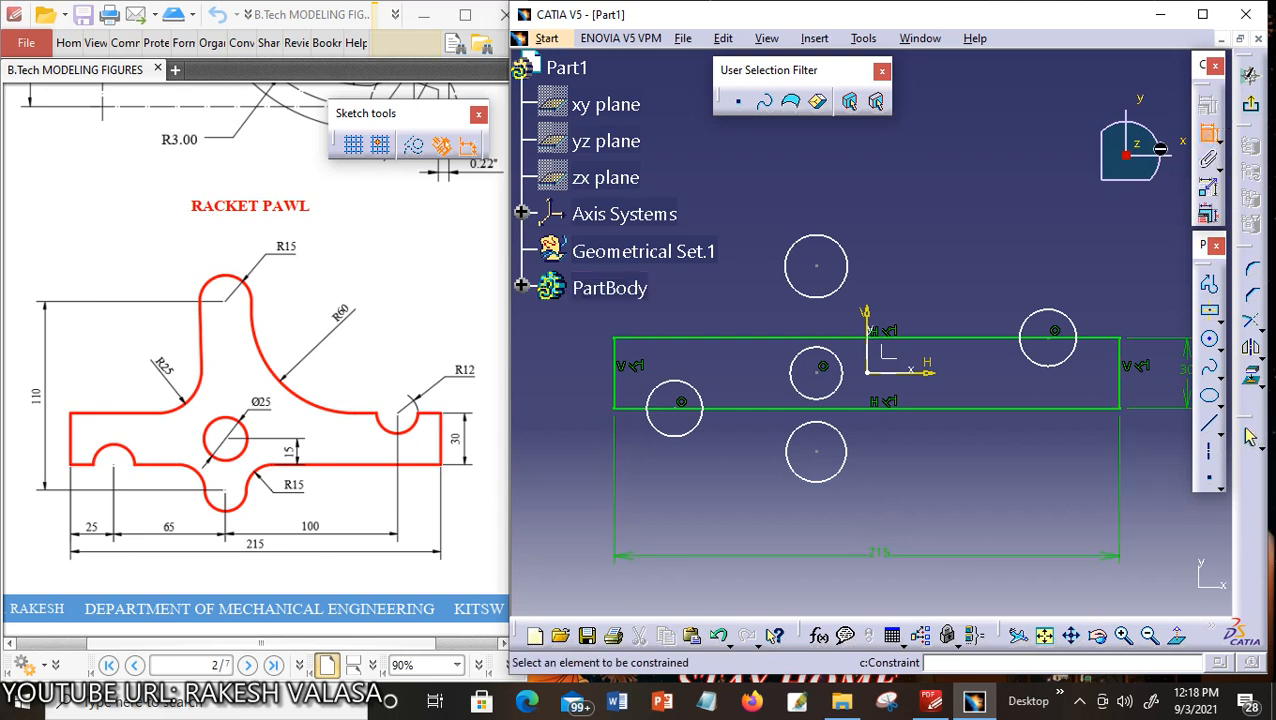
pyautogui.click(694, 430)
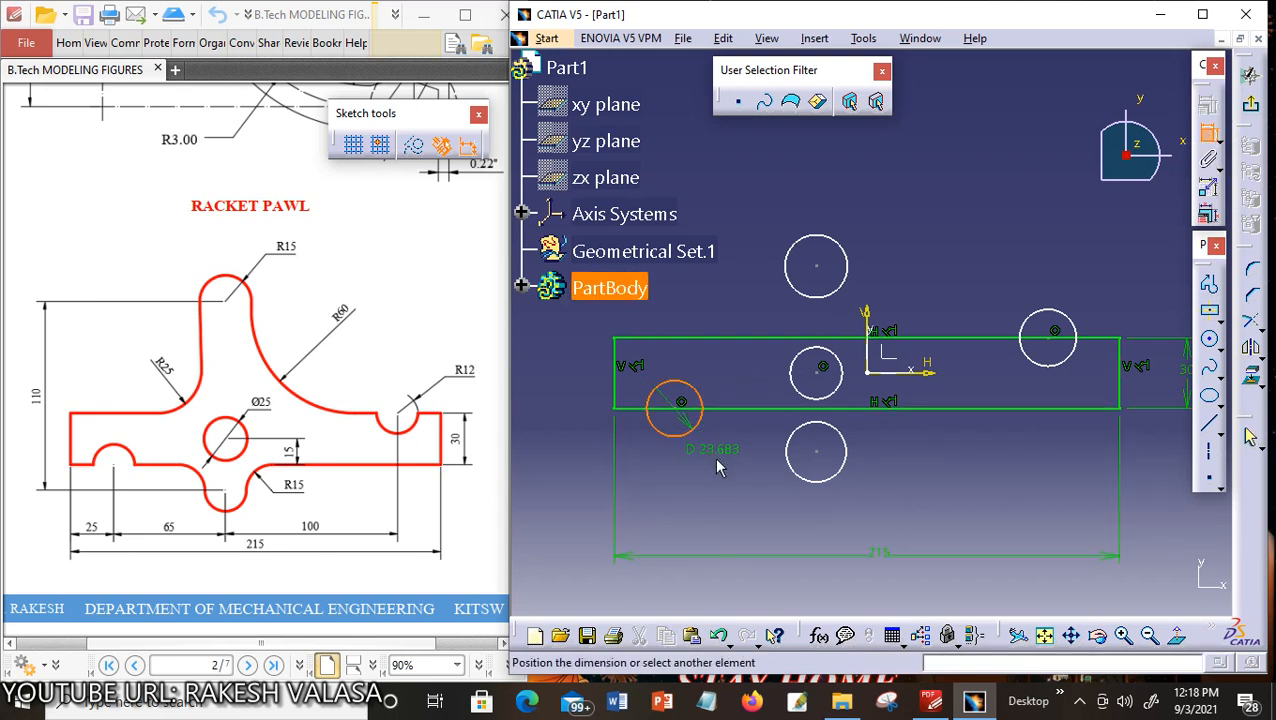
pyautogui.click(718, 472)
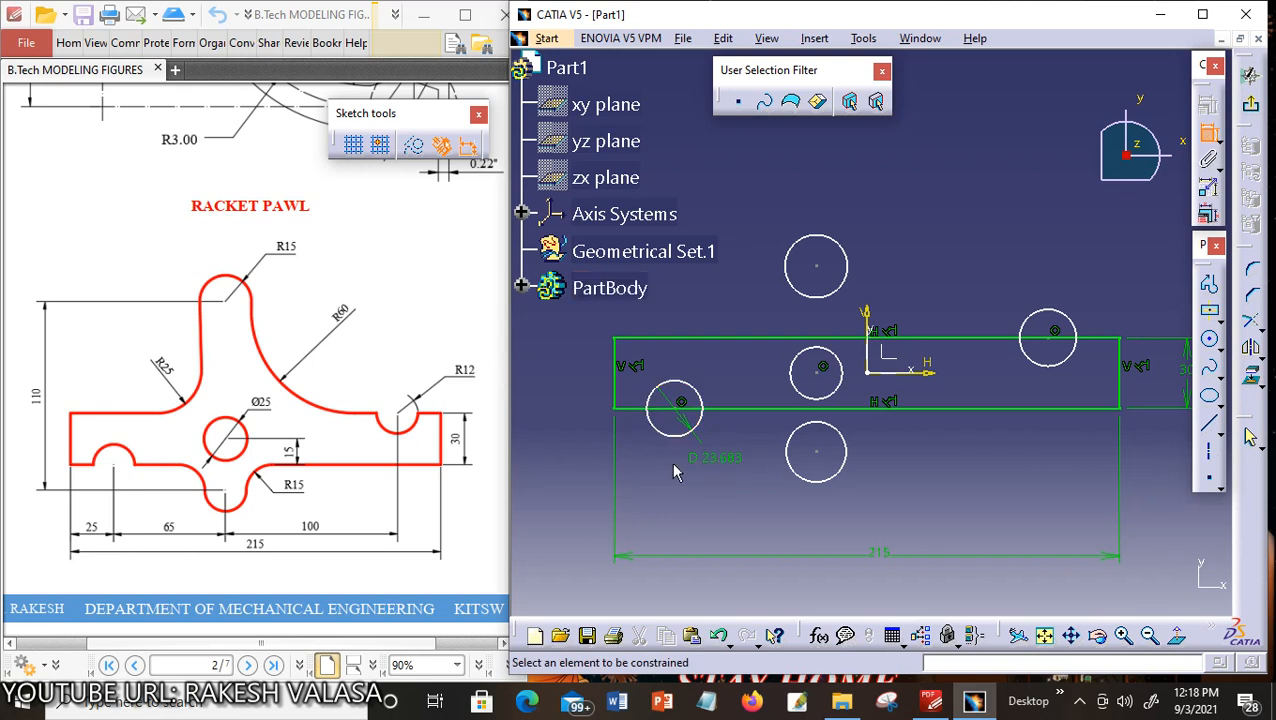
# Change the lower-edge circle's dimension from diameter to radius and set it to 12 mm
pyautogui.doubleClick(716, 462)
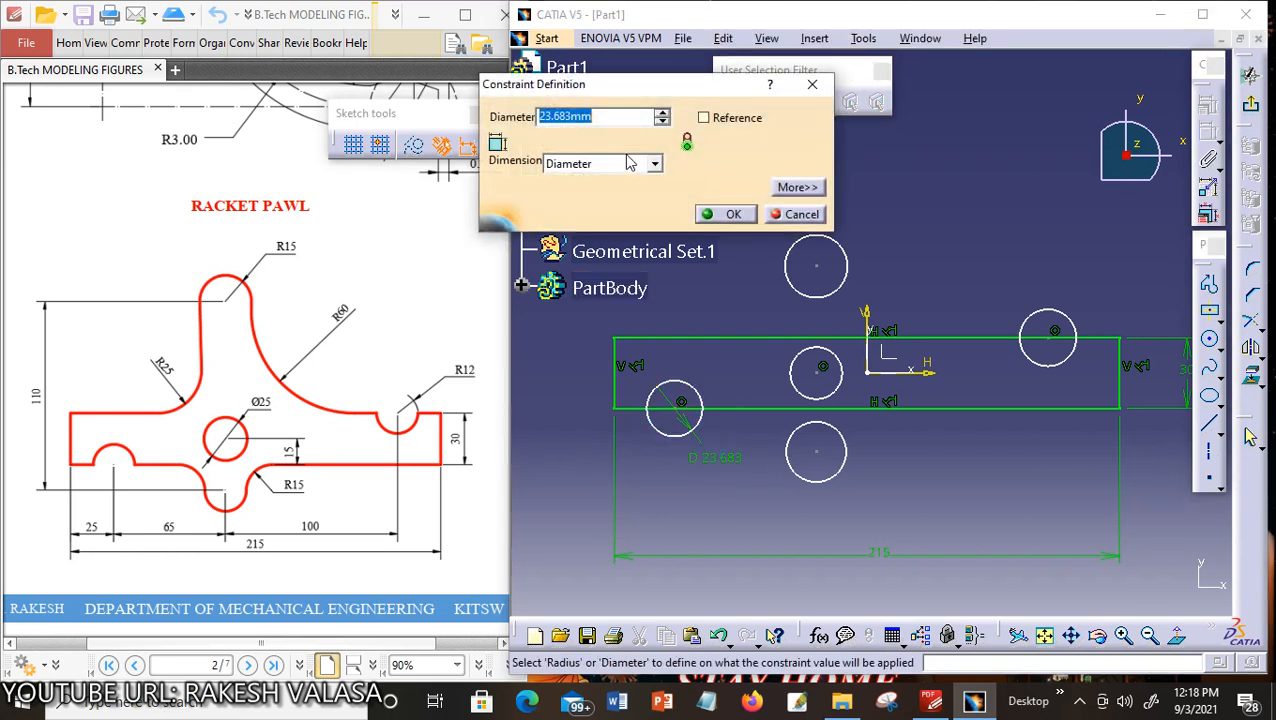
pyautogui.click(656, 165)
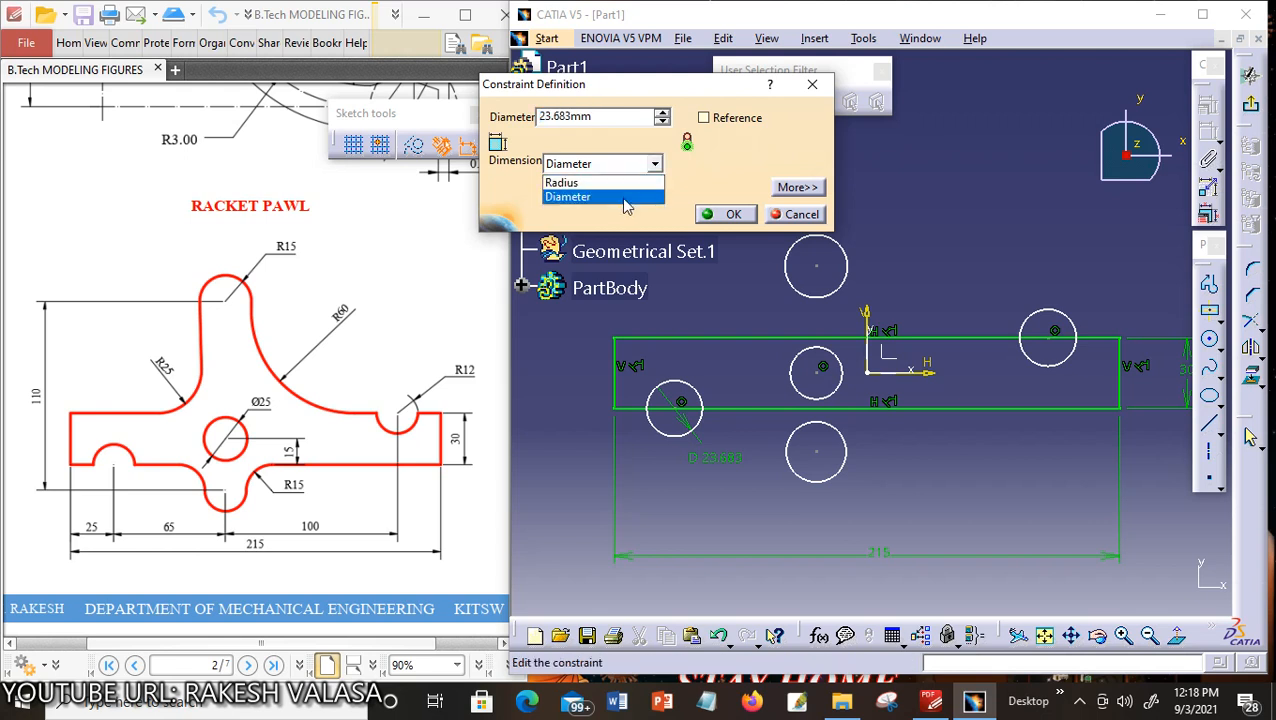
pyautogui.click(575, 180)
pyautogui.moveTo(601, 119); pyautogui.dragTo(513, 124)
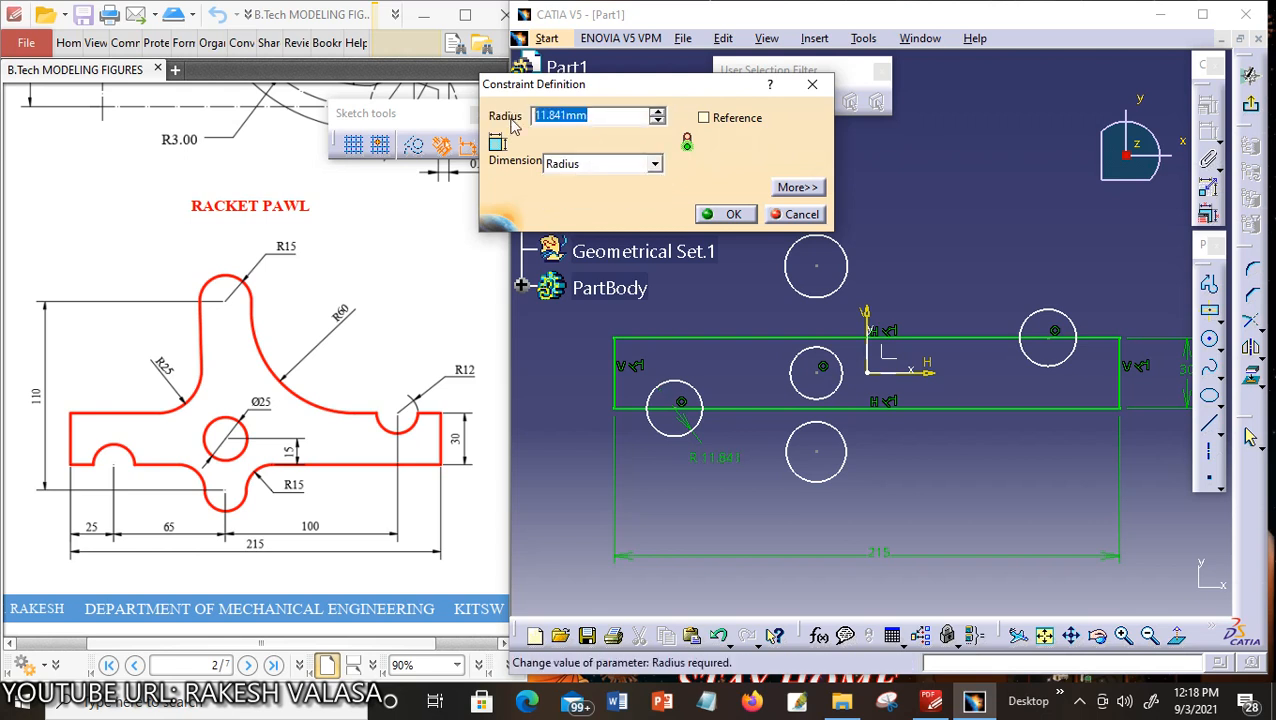
pyautogui.write('12')
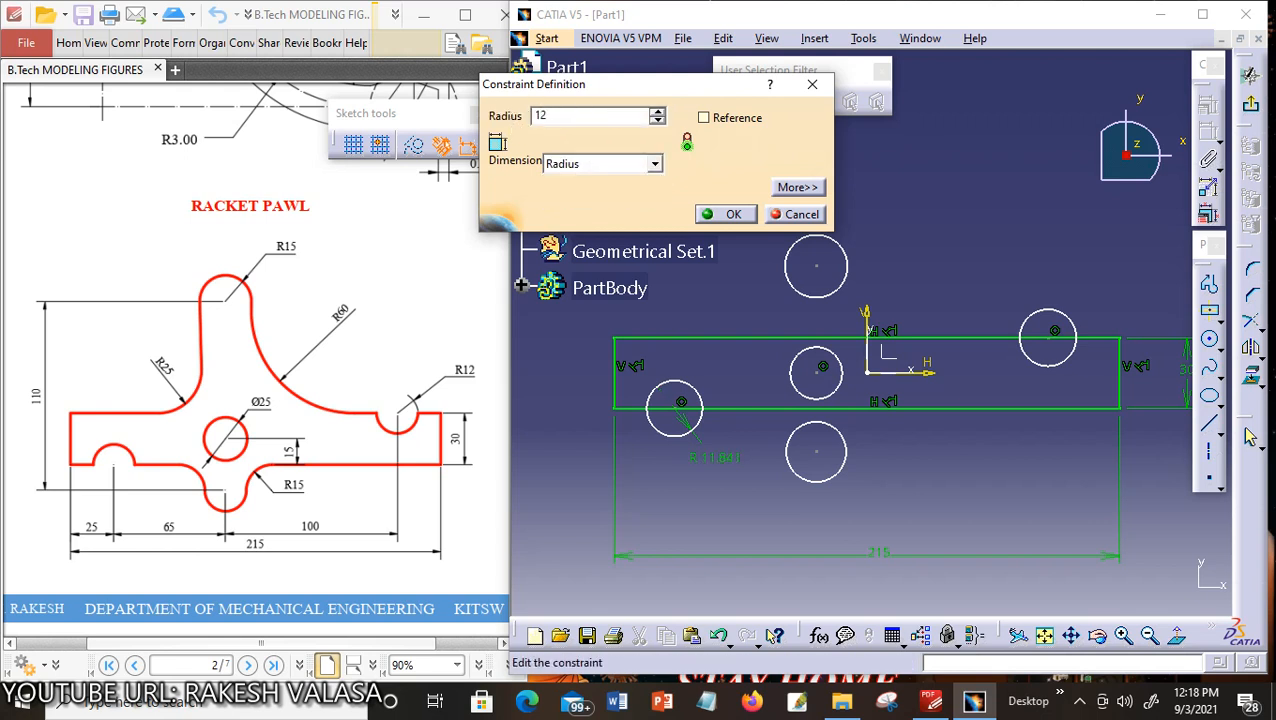
pyautogui.press('Return')
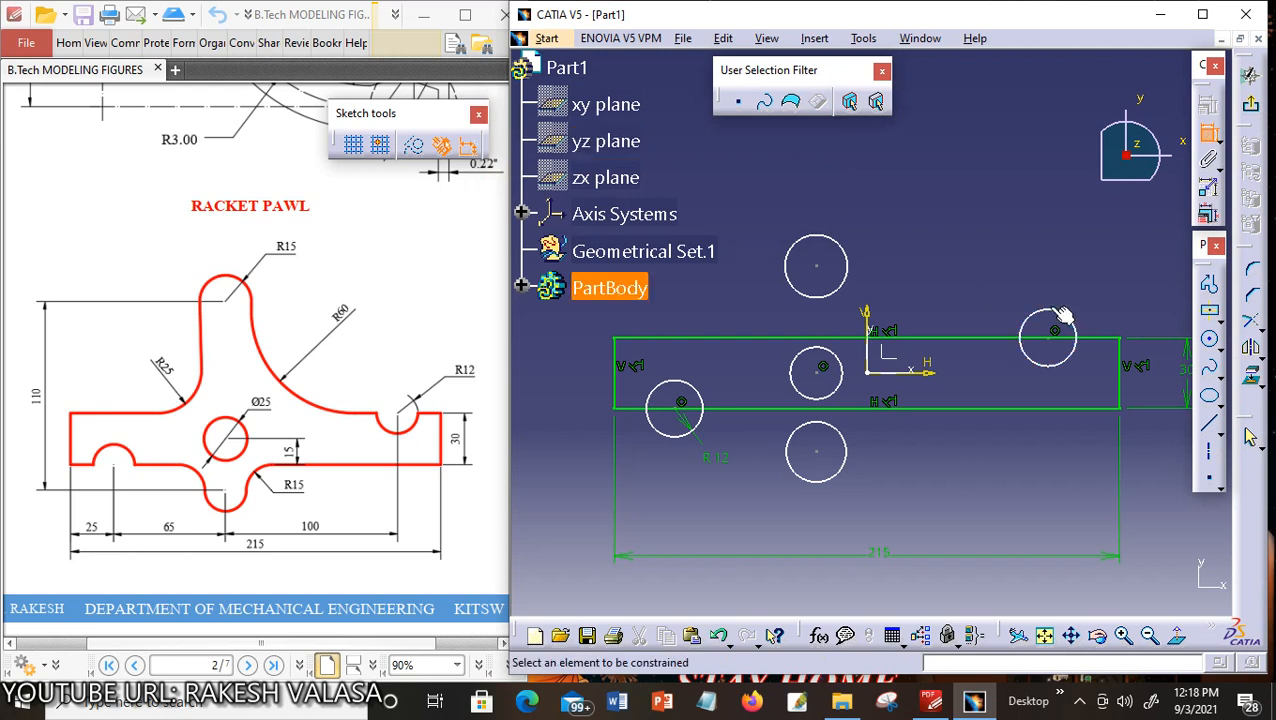
# Dimension the radius of the circle on the upper edge and set it to 12 mm
pyautogui.click(1065, 318)
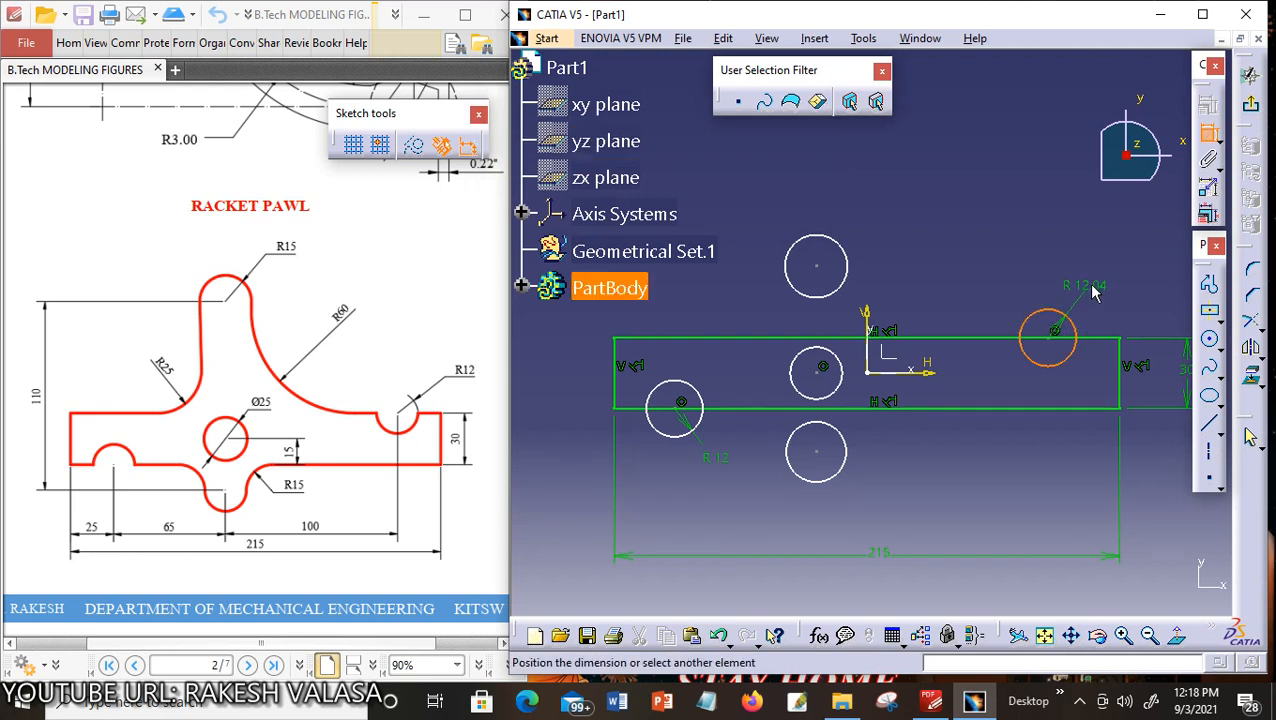
pyautogui.click(1097, 284)
pyautogui.doubleClick(1097, 278)
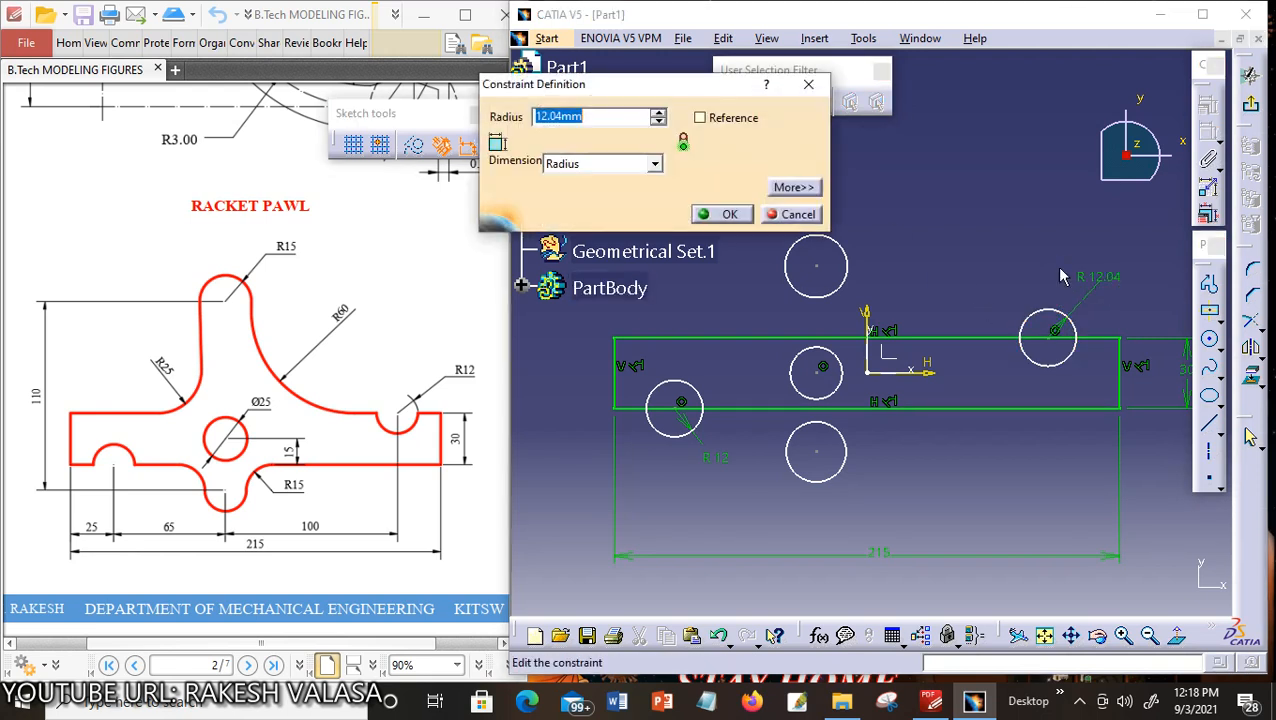
pyautogui.write('12')
pyautogui.press('Return')
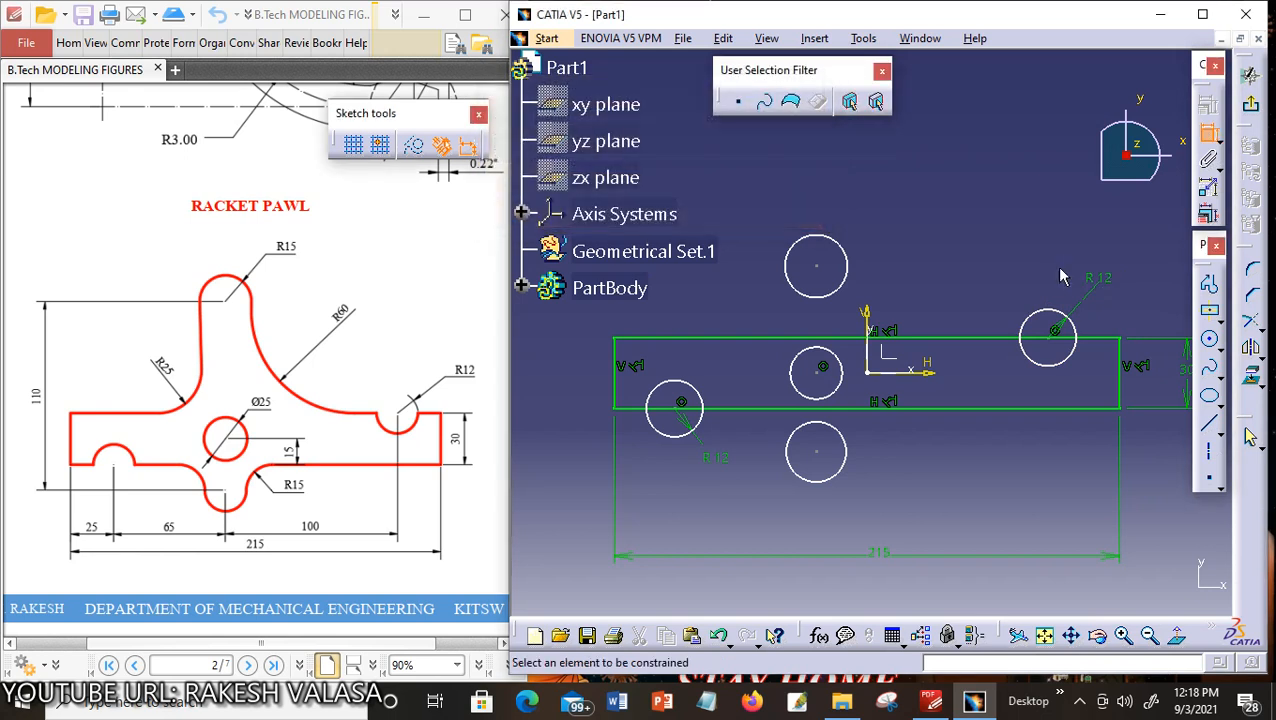
# Dimension the radius of the circle below the rectangle and set it to 15 mm
pyautogui.click(836, 478)
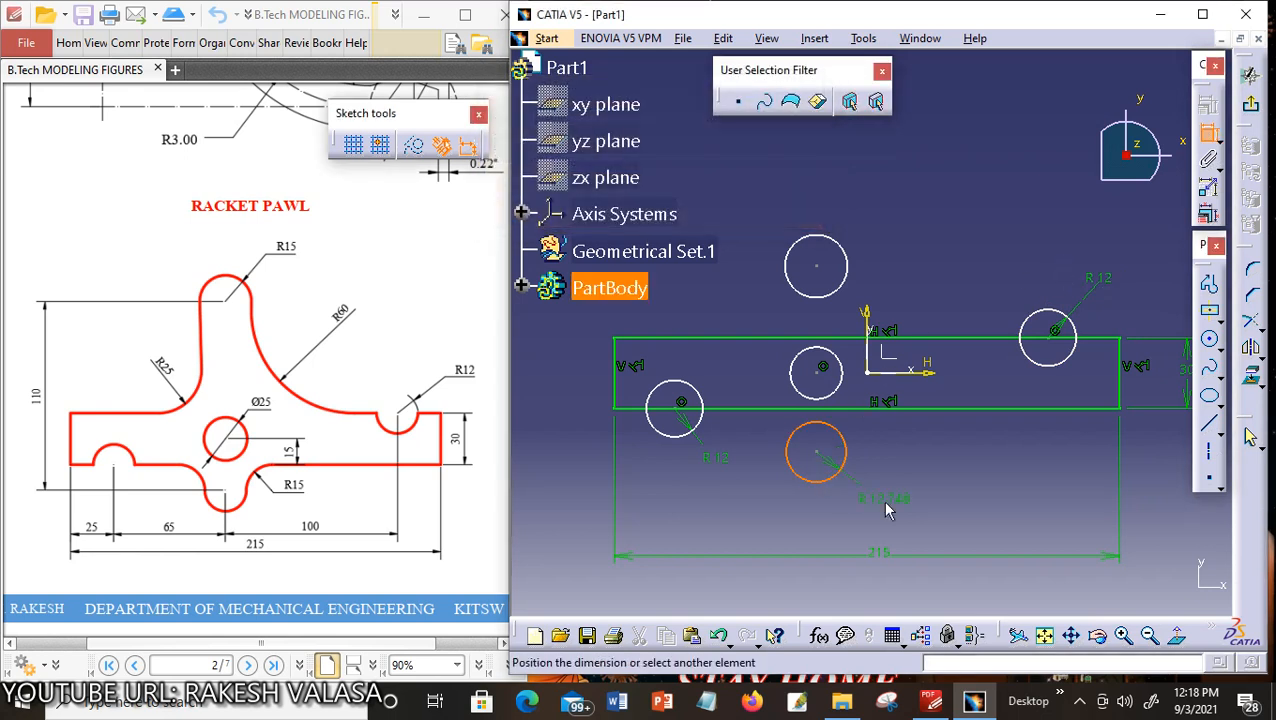
pyautogui.click(886, 508)
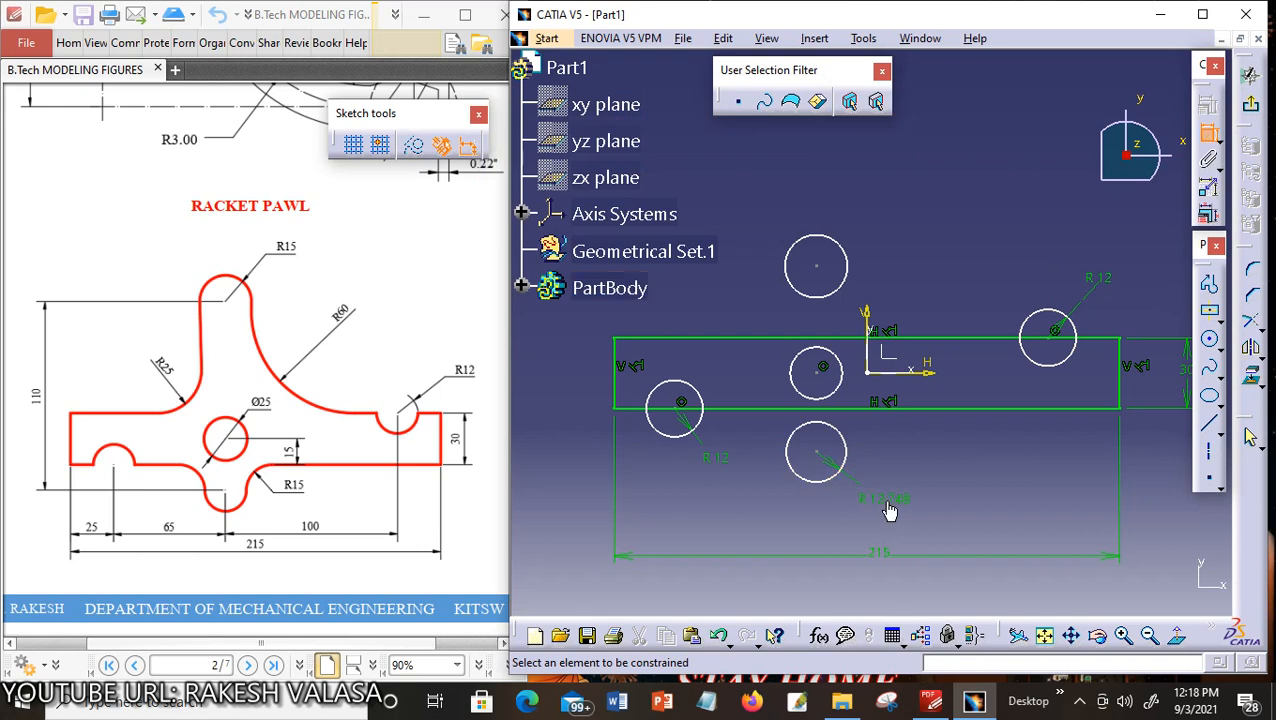
pyautogui.doubleClick(887, 506)
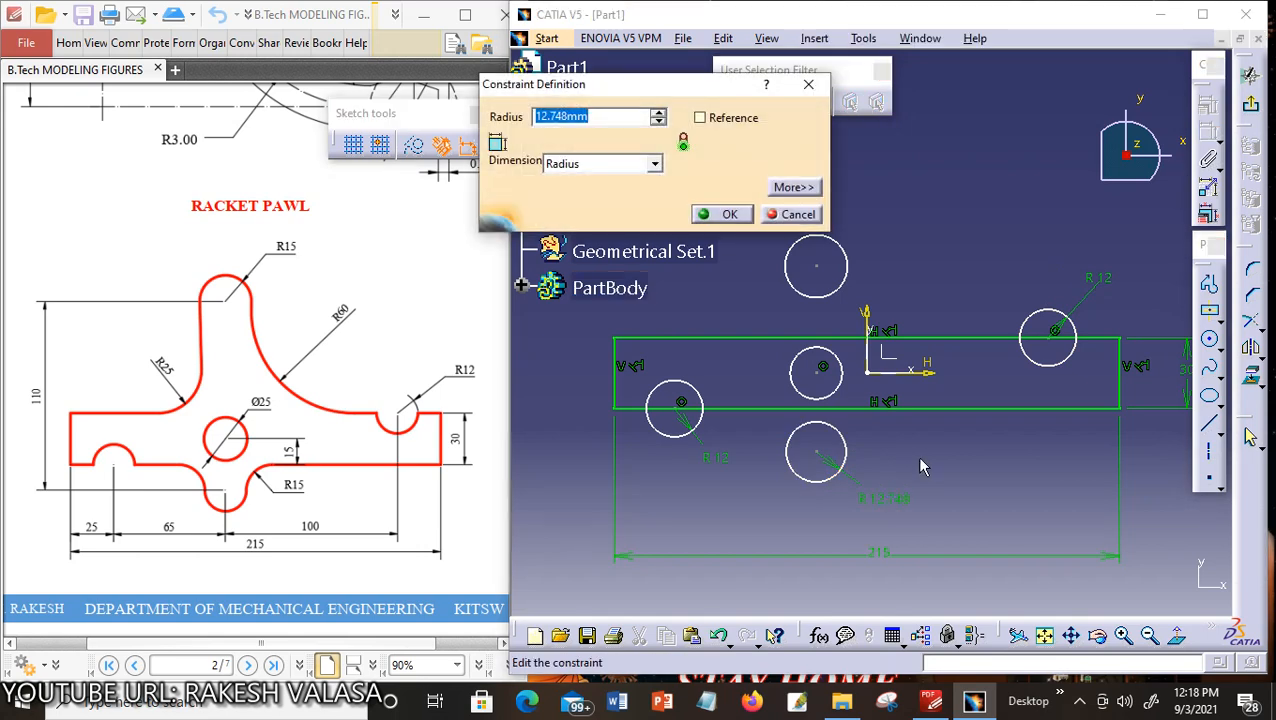
pyautogui.write('15')
pyautogui.press('Return')
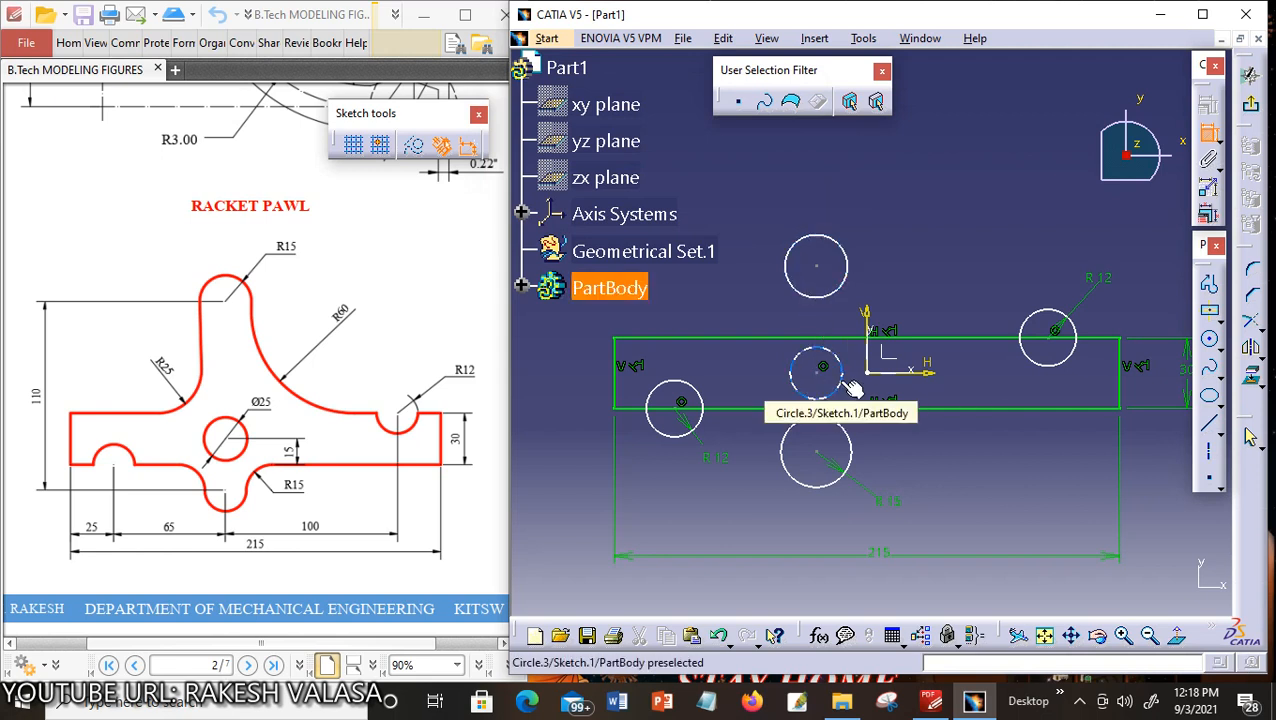
# Dimension the radius of the circle above the rectangle and set it to 15 mm
pyautogui.click(845, 248)
pyautogui.click(862, 213)
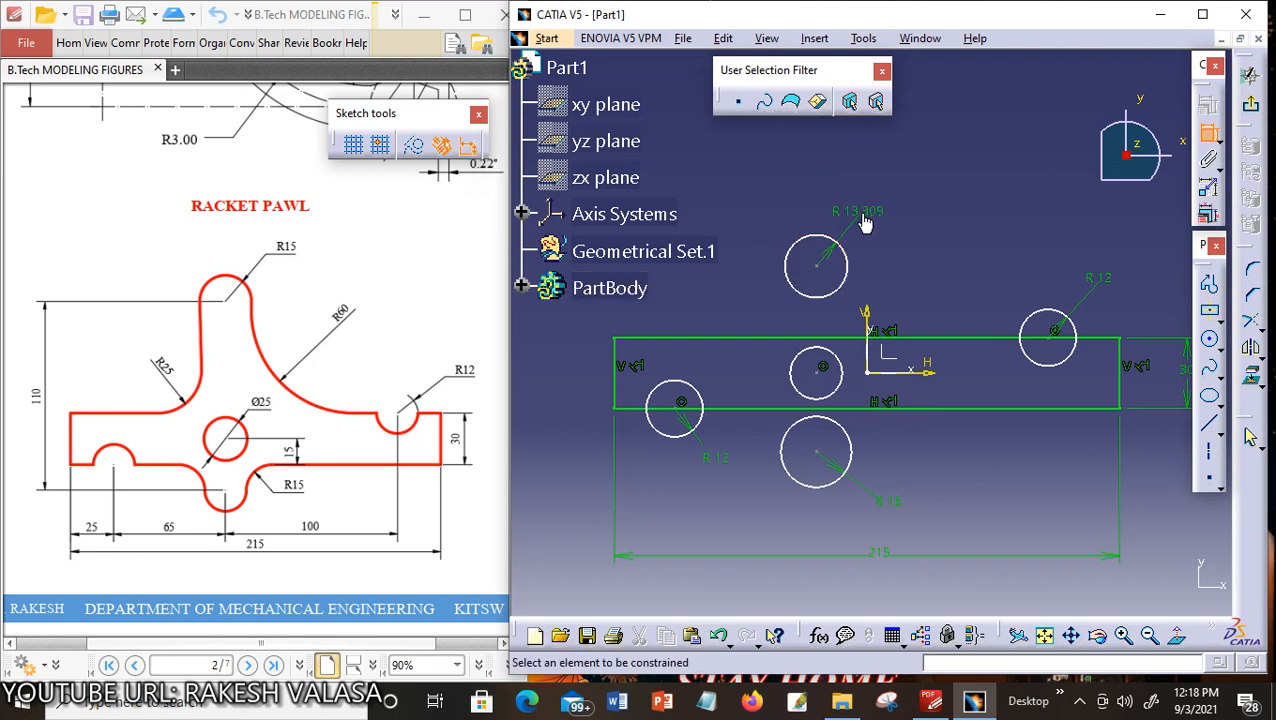
pyautogui.doubleClick(862, 211)
pyautogui.write('1')
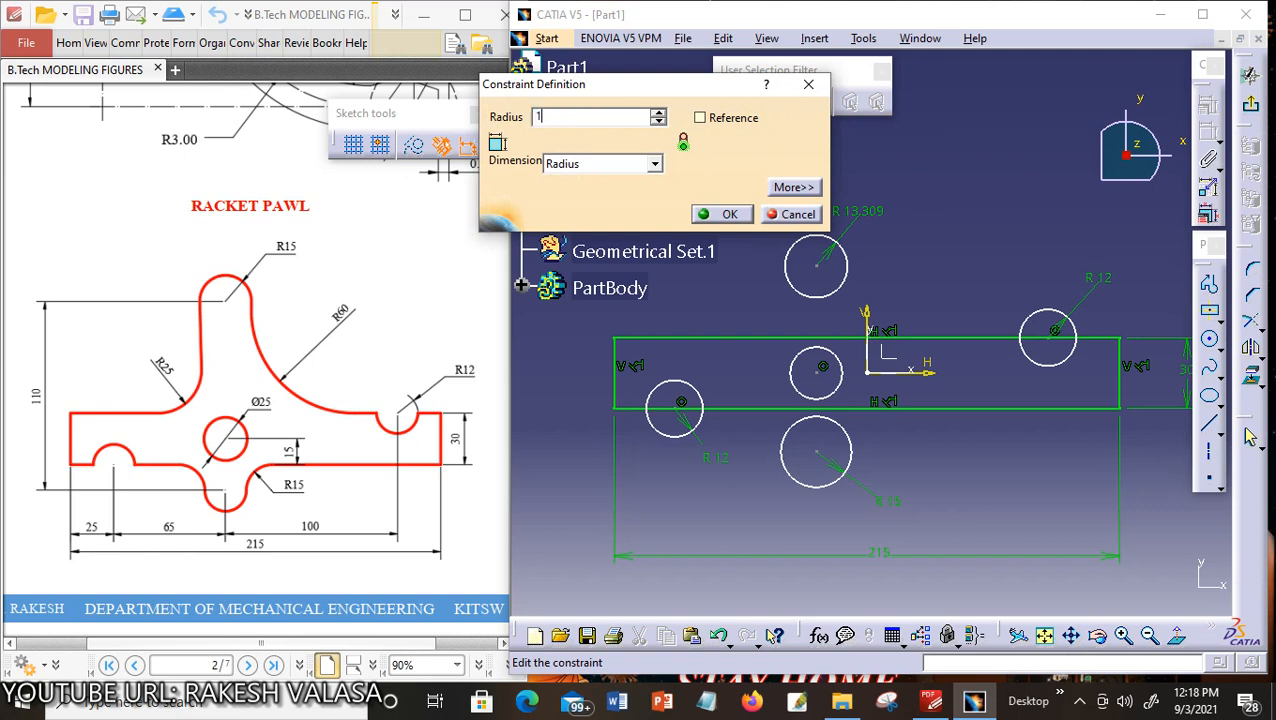
pyautogui.write('5')
pyautogui.press('Return')
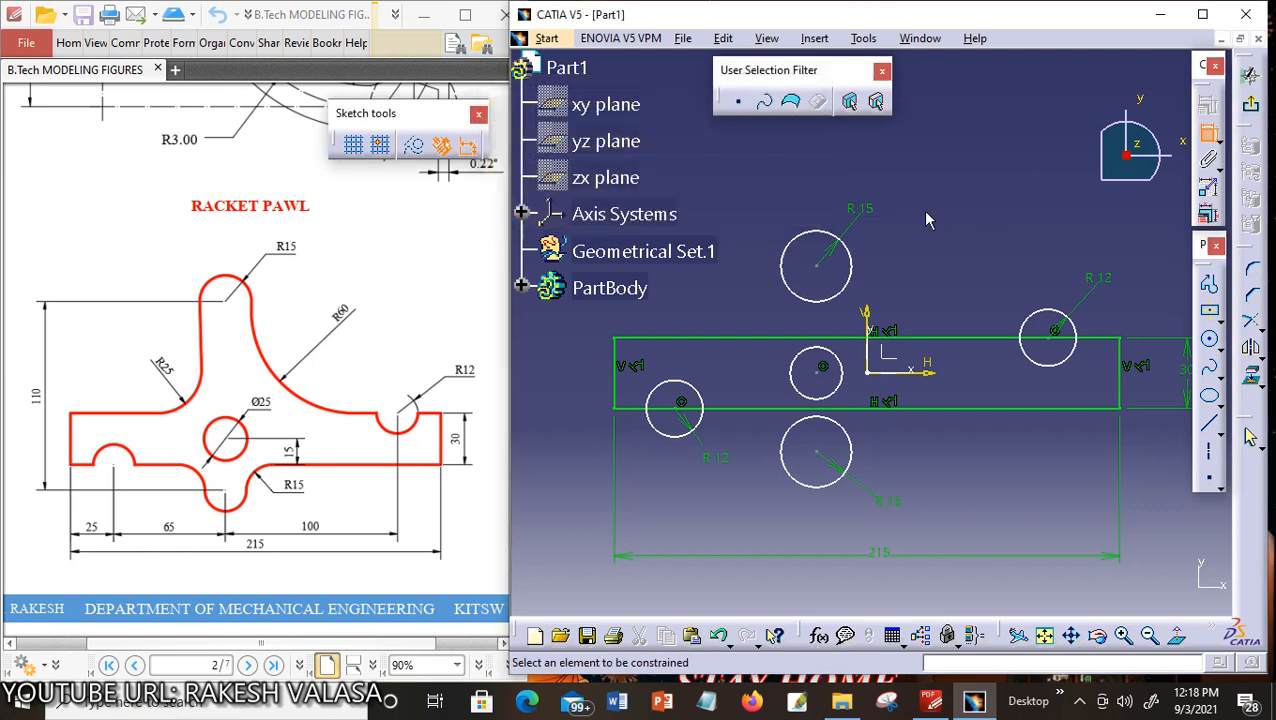
# Dimension the circle inside the rectangle as a diameter and set it to 25 mm
pyautogui.click(846, 396)
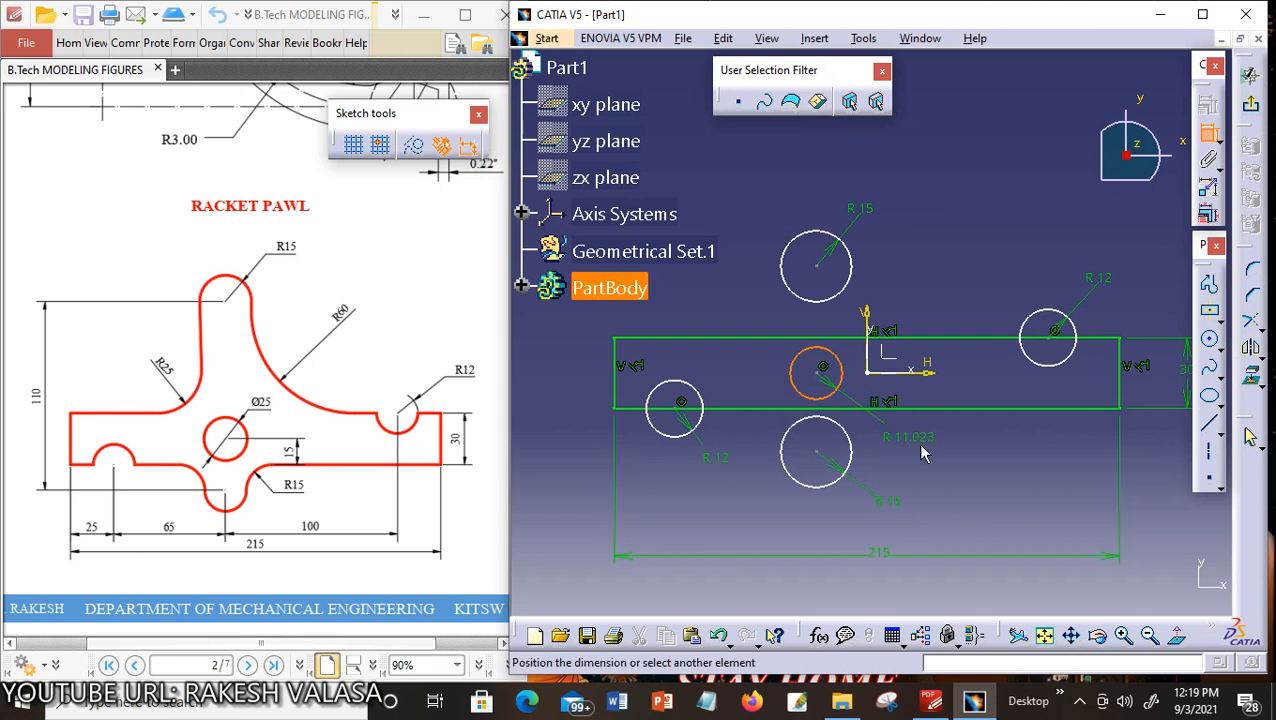
pyautogui.click(920, 441)
pyautogui.doubleClick(902, 440)
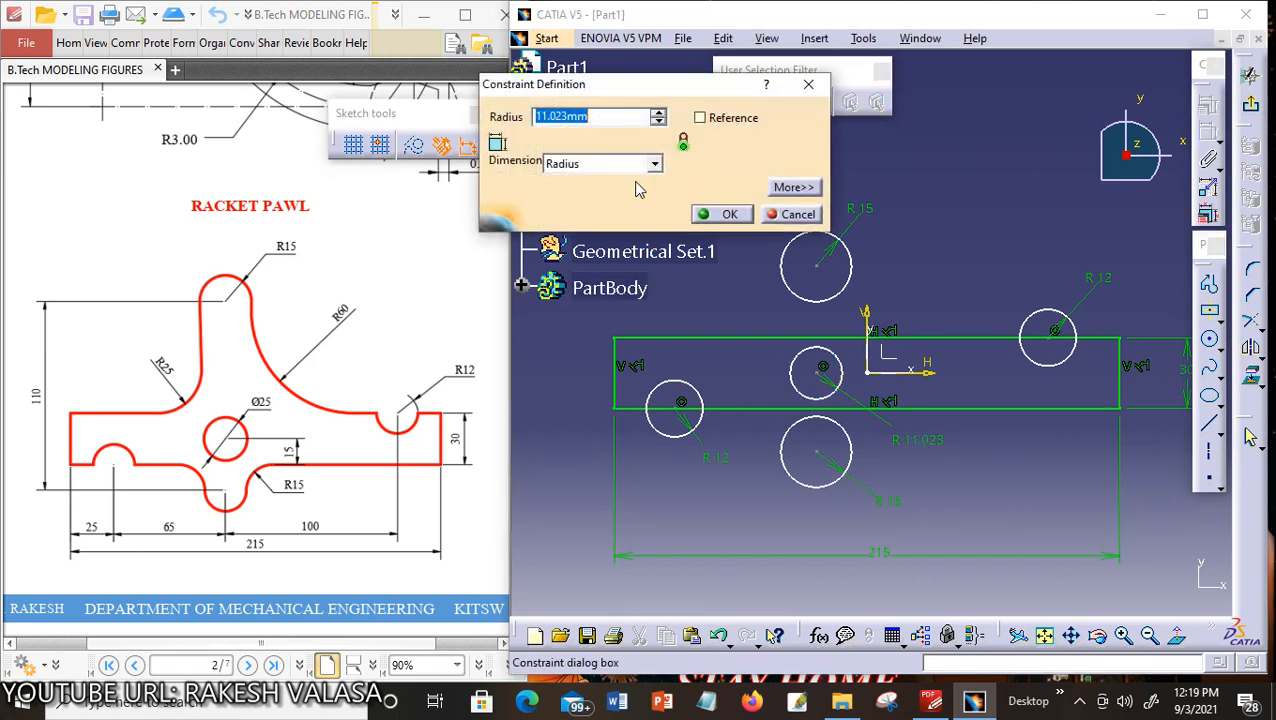
pyautogui.click(655, 164)
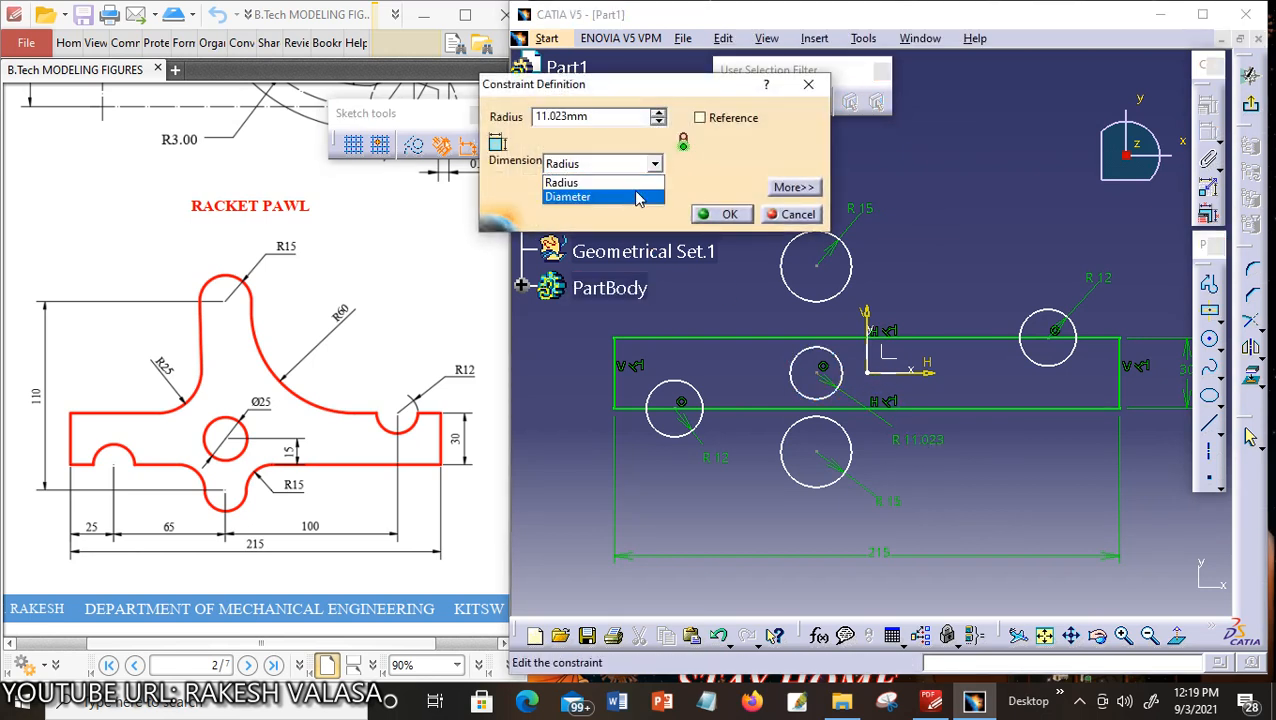
pyautogui.click(638, 197)
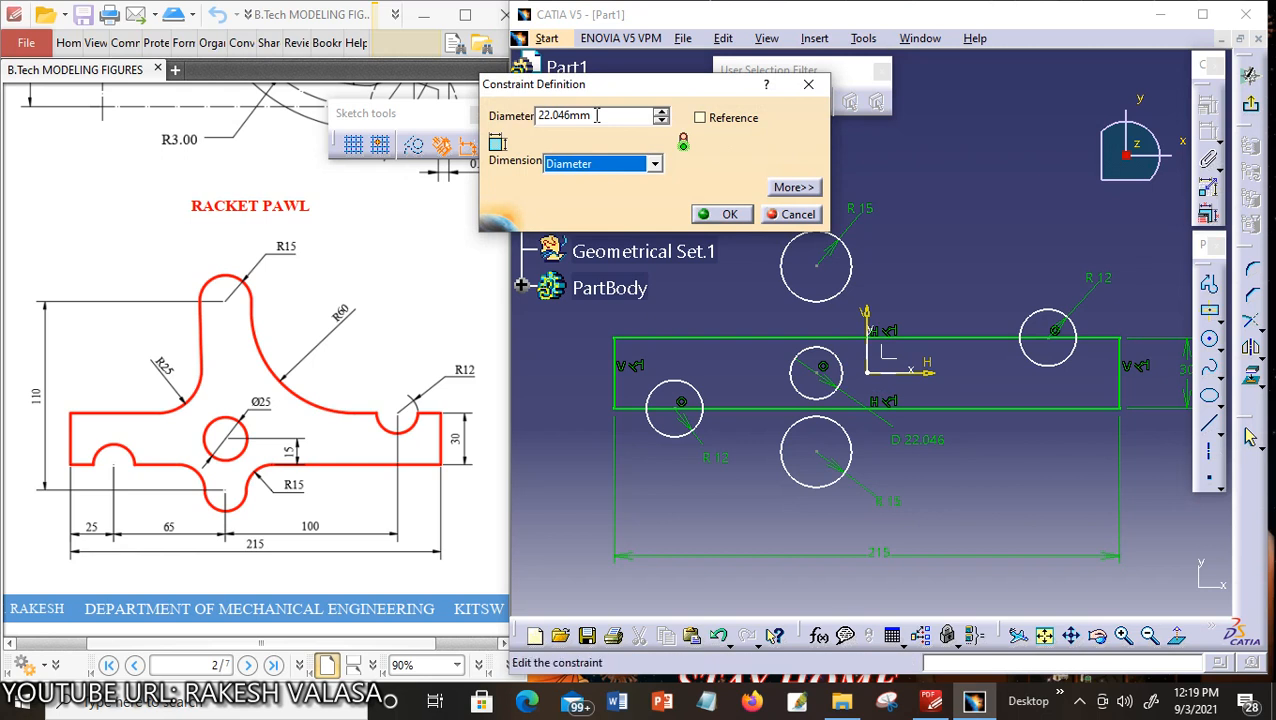
pyautogui.moveTo(597, 115); pyautogui.dragTo(538, 112)
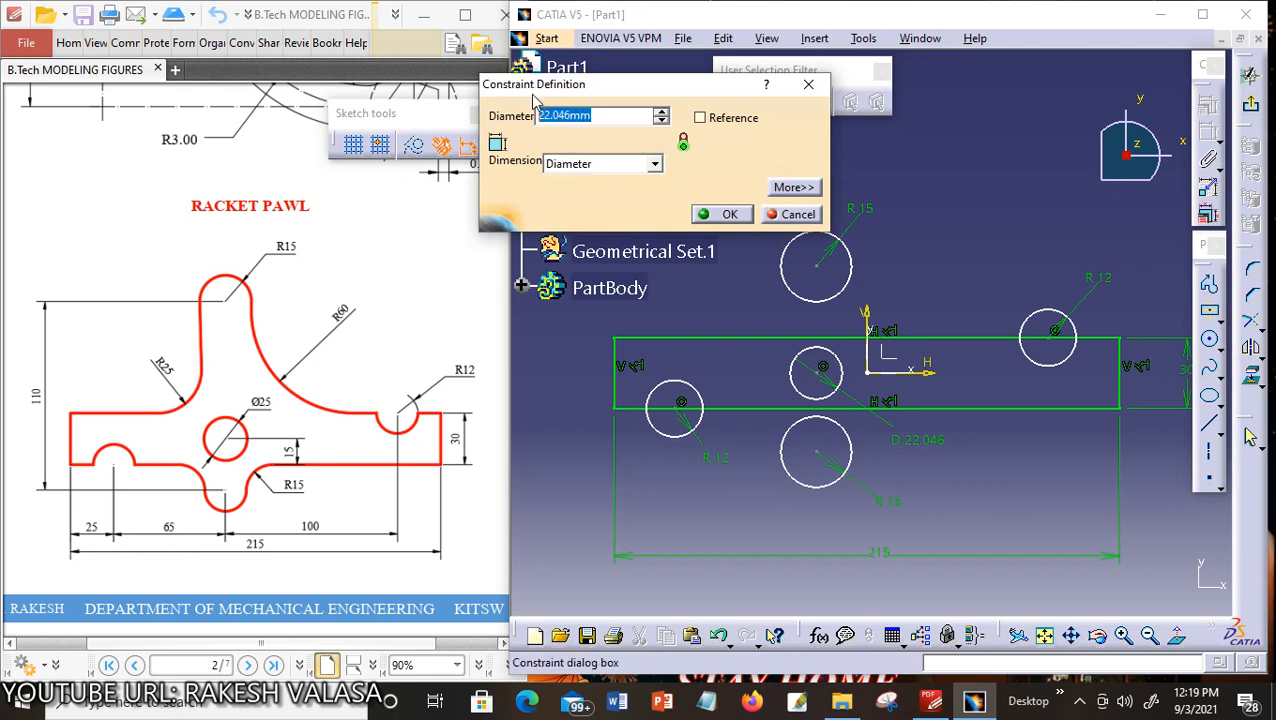
pyautogui.write('25')
pyautogui.press('Return')
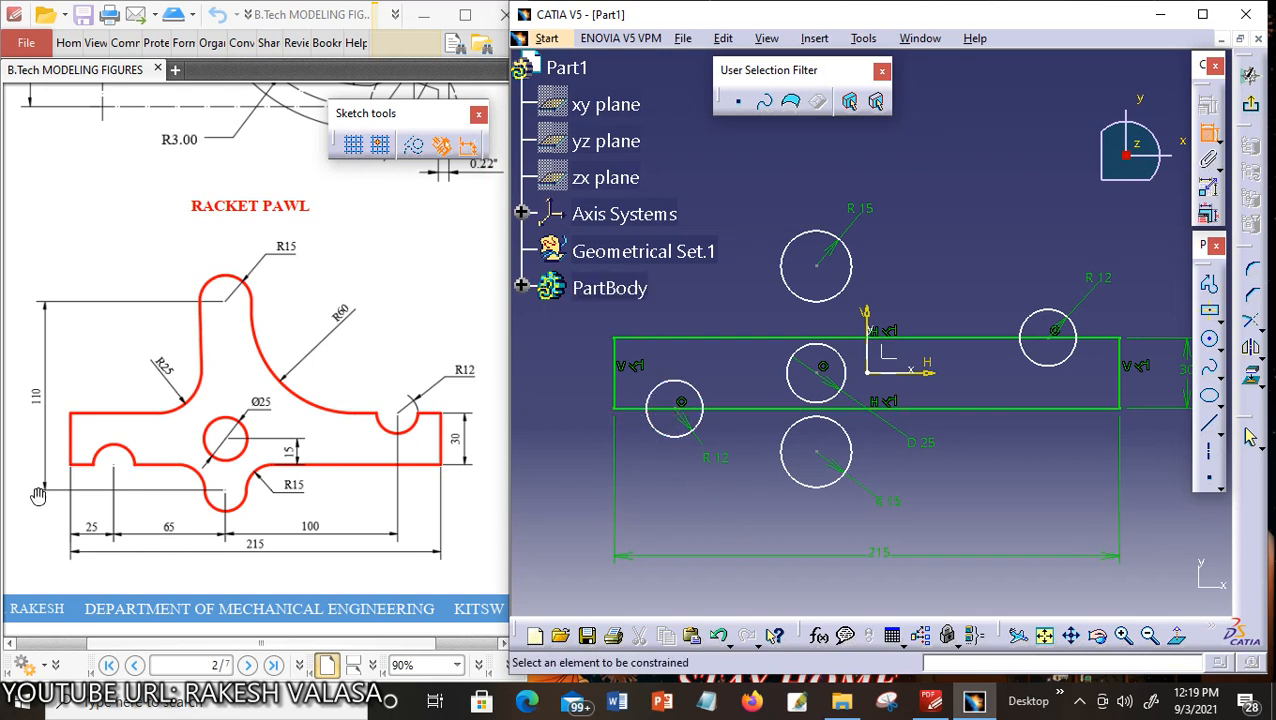
# Dimension the distance from the rectangle's lower-left corner to the centre of the circle on the lower edge and set it to 25 mm
pyautogui.click(617, 411)
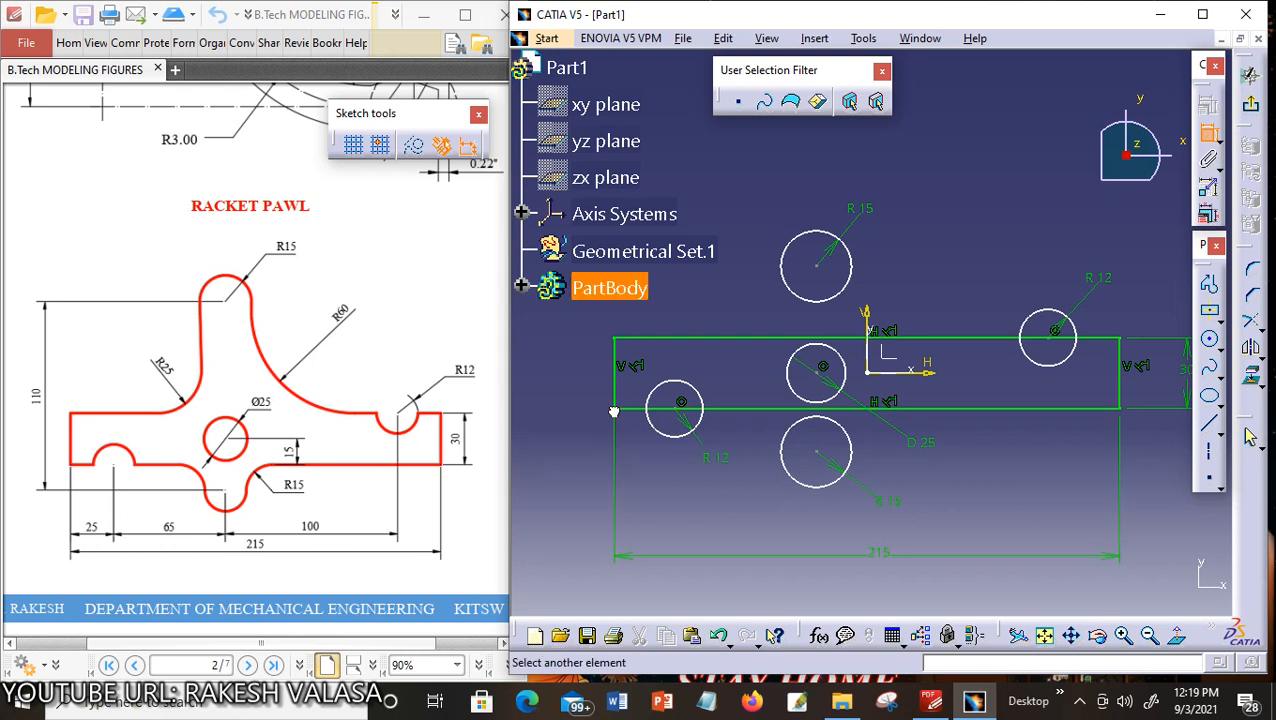
pyautogui.click(679, 404)
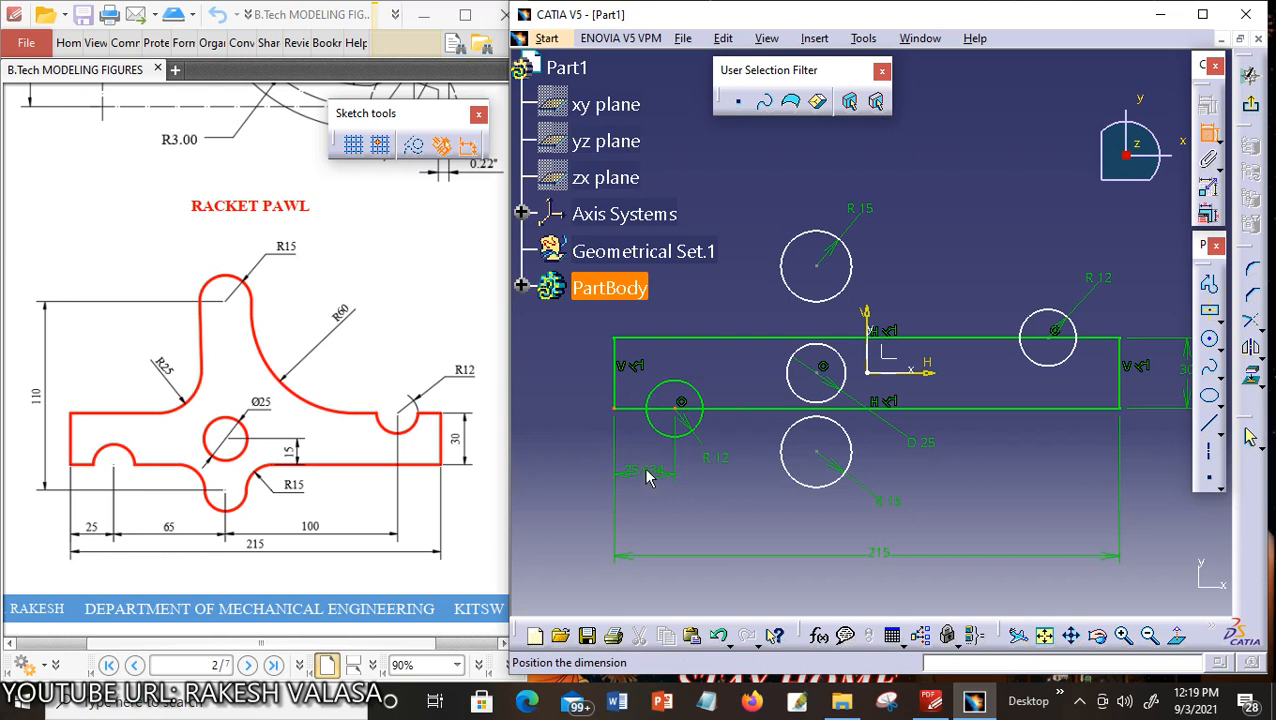
pyautogui.click(647, 476)
pyautogui.doubleClick(645, 469)
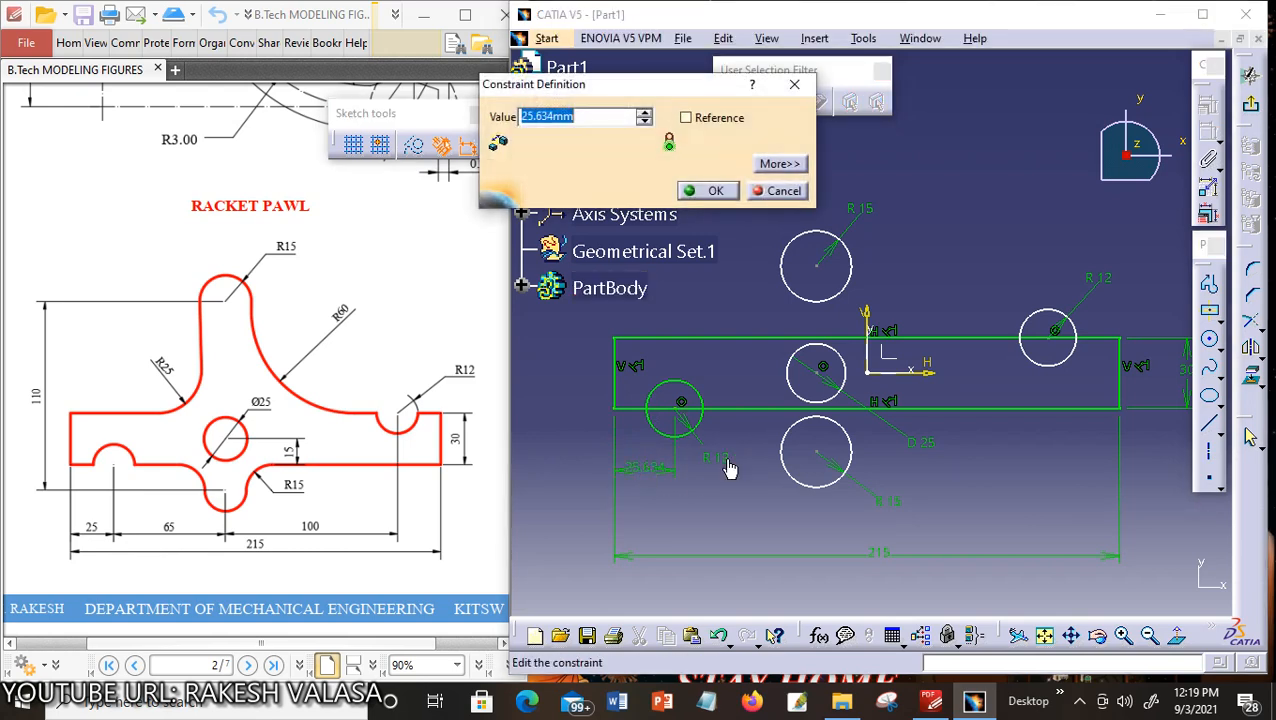
pyautogui.write('25')
pyautogui.press('Return')
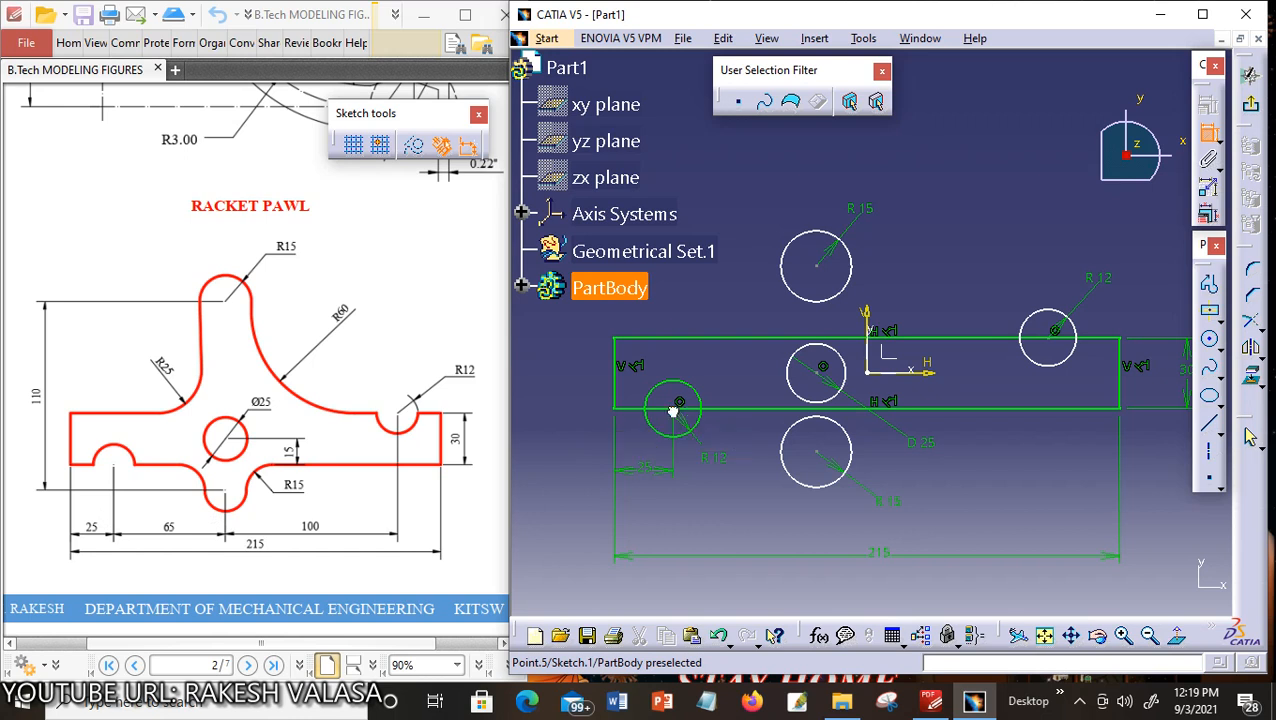
# Dimension the horizontal distance between the centres of the lower-edge circle and the circle below the rectangle, and set it to 65 mm
pyautogui.click(810, 455)
pyautogui.click(824, 454)
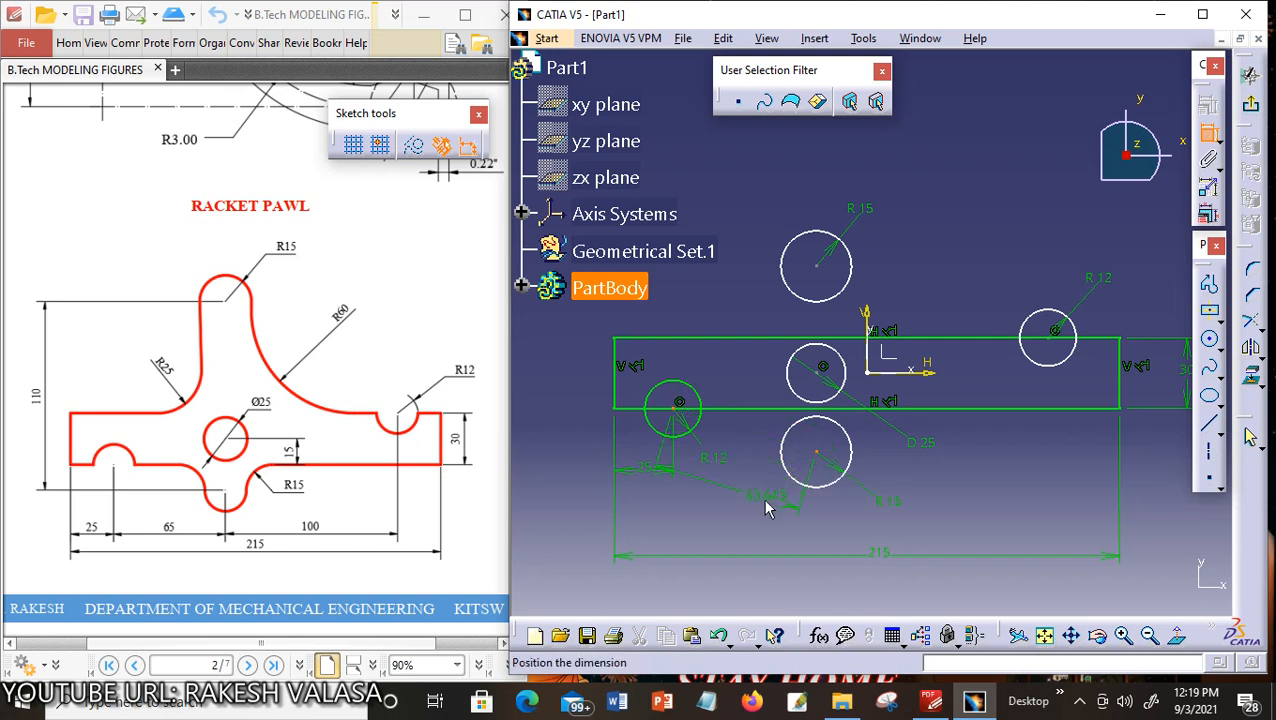
pyautogui.rightClick(757, 503)
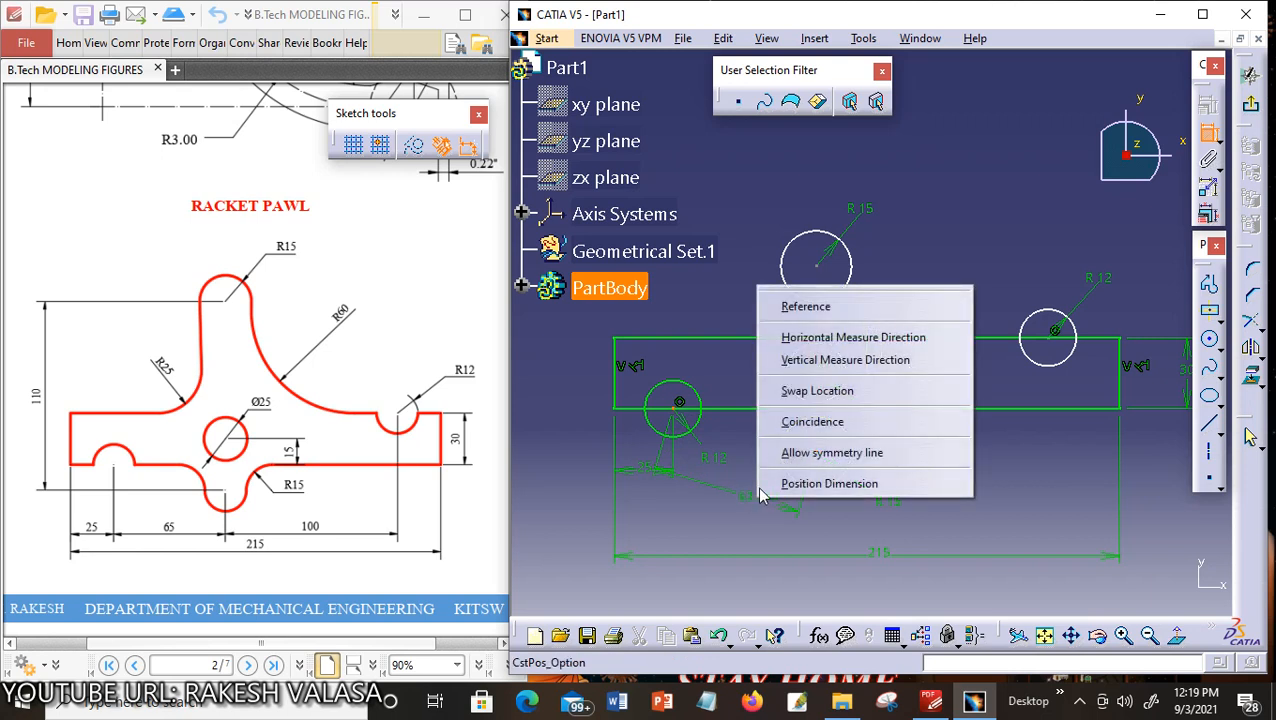
pyautogui.click(804, 339)
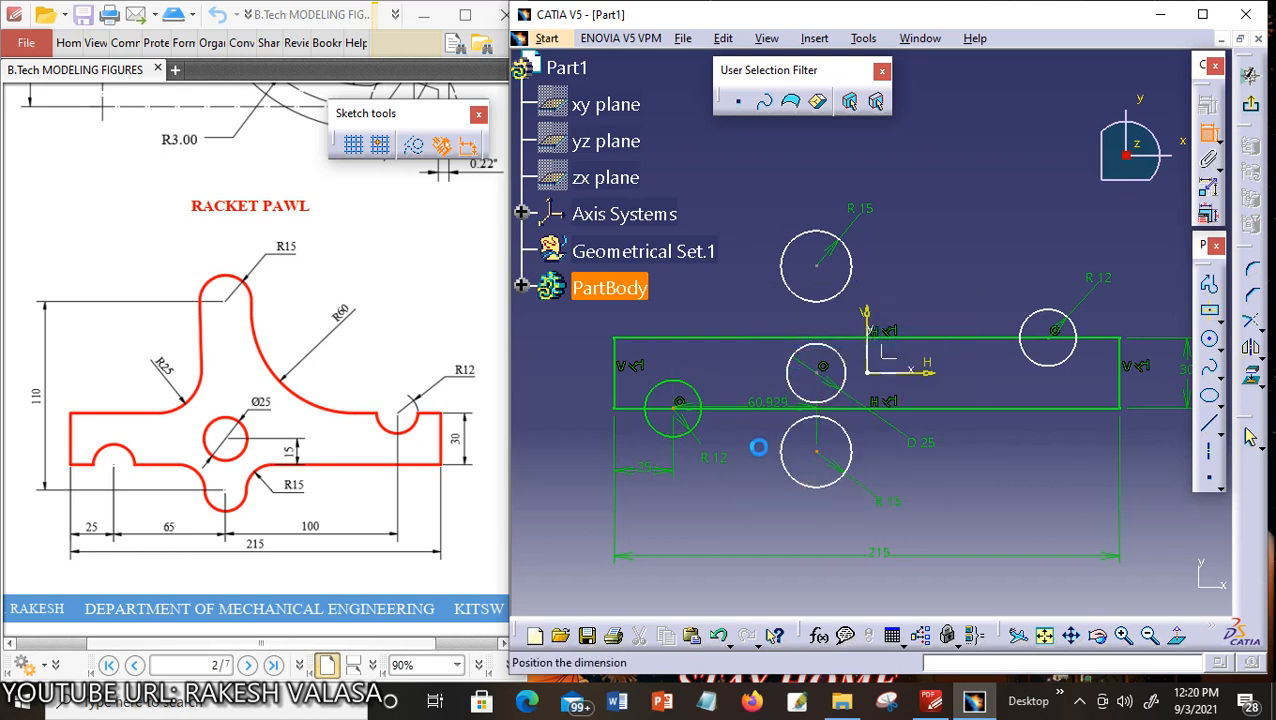
pyautogui.click(735, 500)
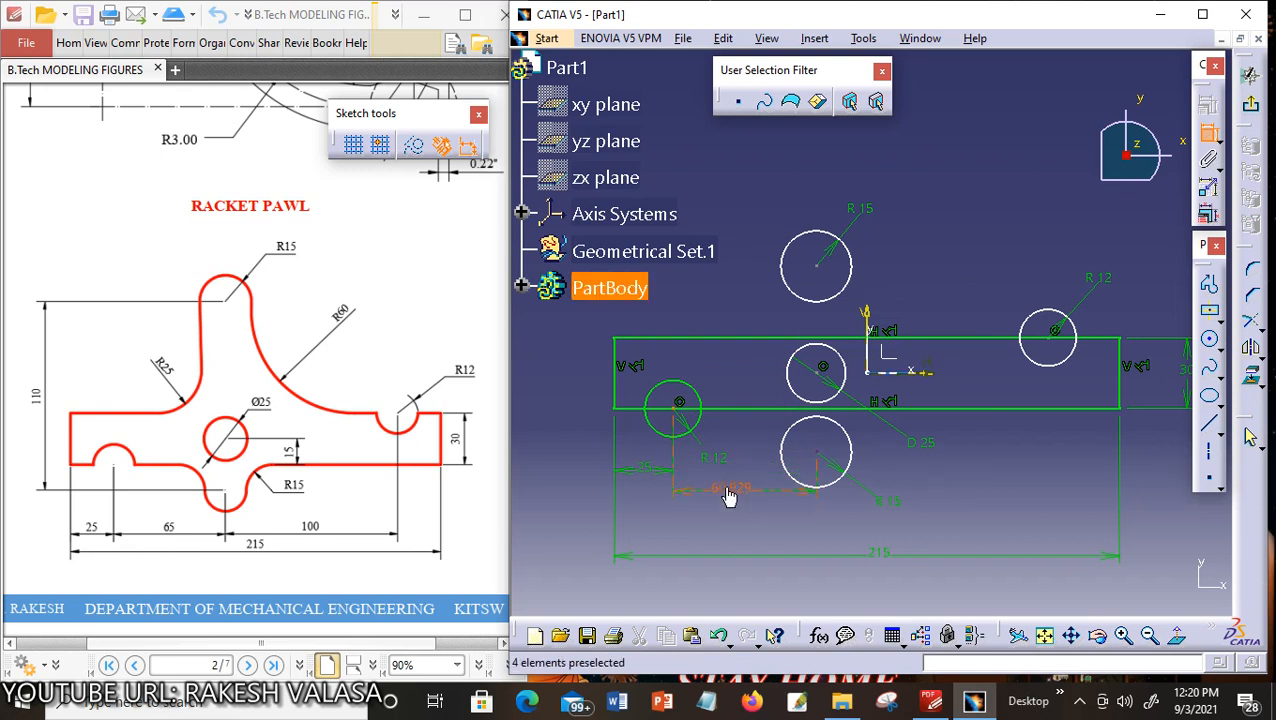
pyautogui.doubleClick(726, 488)
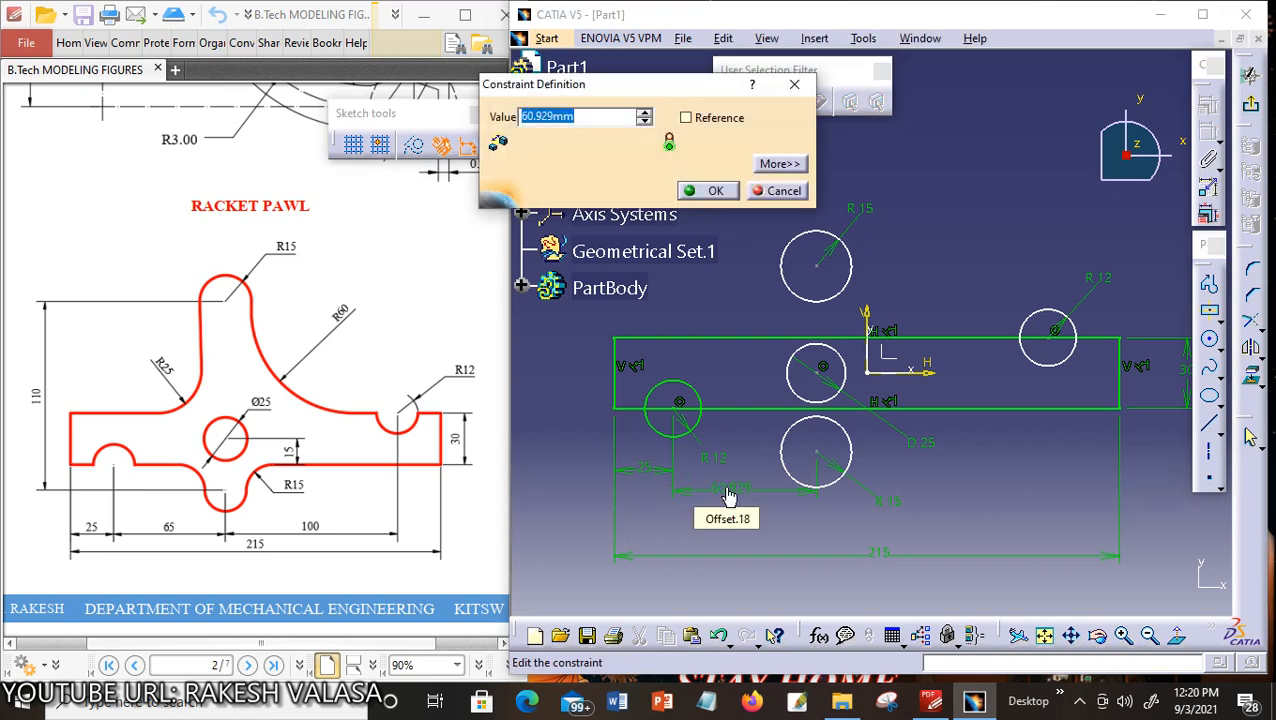
pyautogui.write('65')
pyautogui.press('Return')
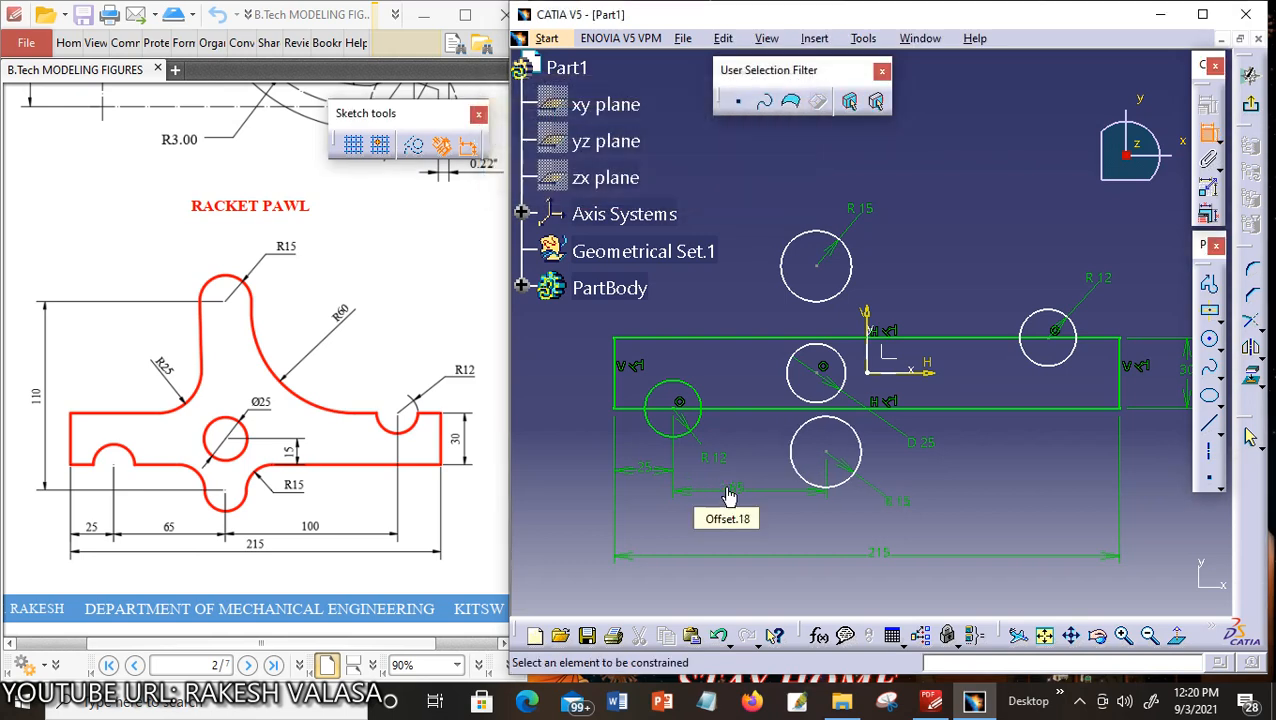
# Dimension the distance from the rectangle's lower edge to the centre of the circle below it and set it to 15 mm
pyautogui.click(827, 451)
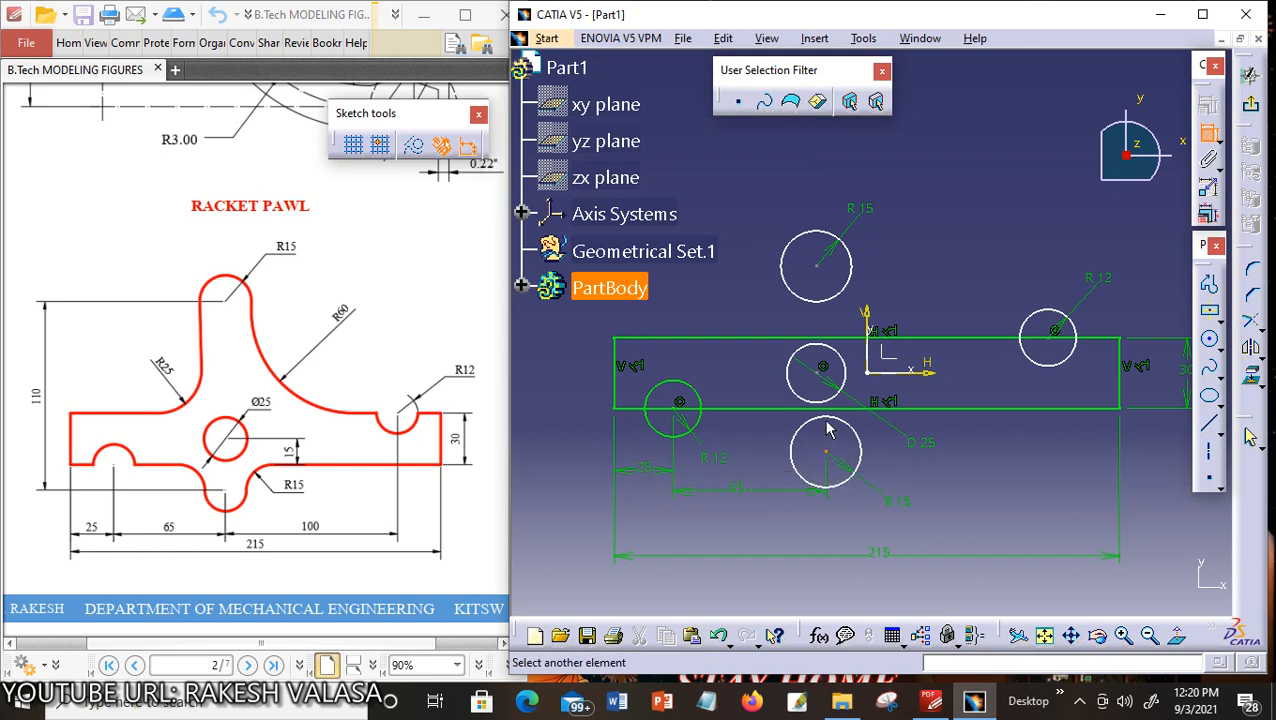
pyautogui.click(803, 412)
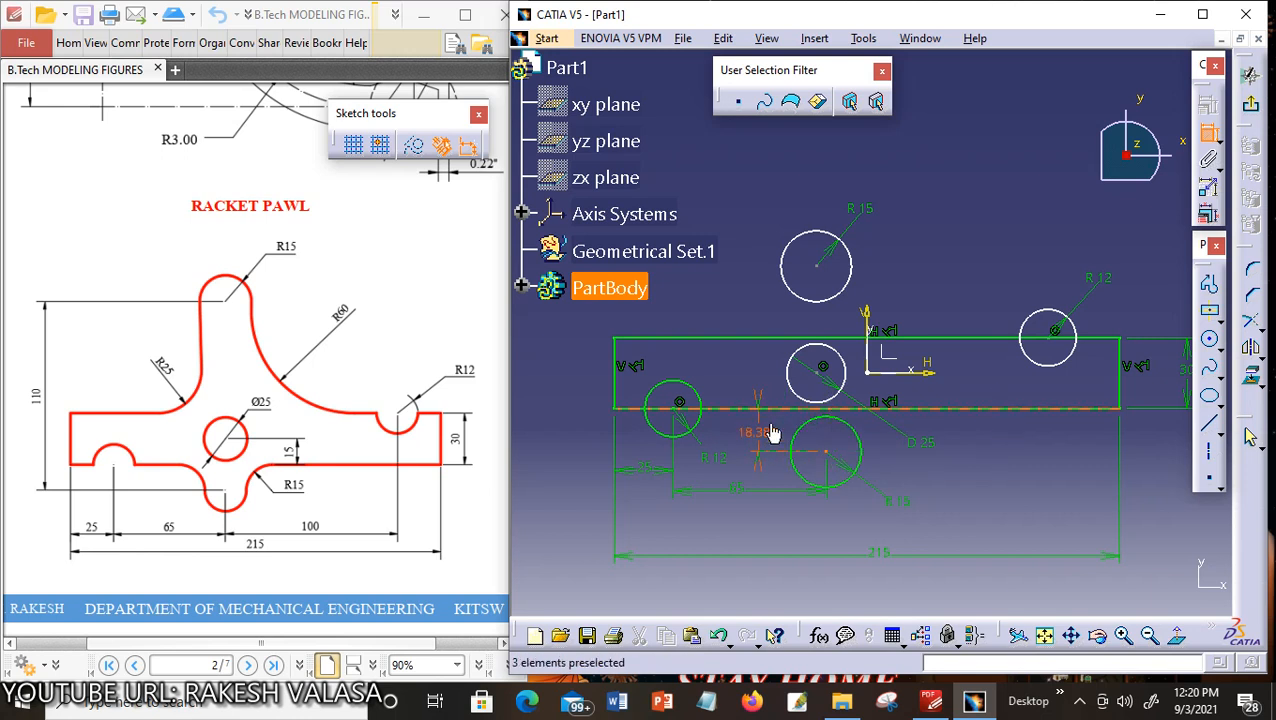
pyautogui.click(768, 433)
pyautogui.doubleClick(771, 434)
pyautogui.write('15')
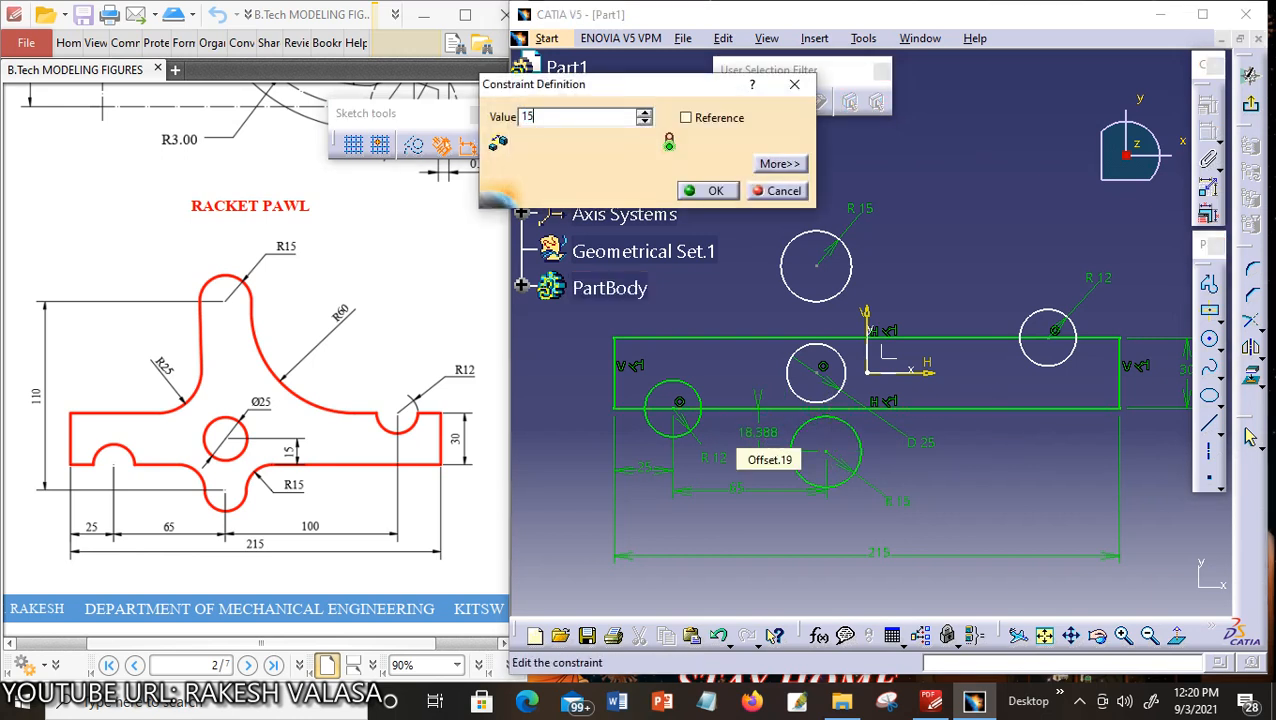
pyautogui.press('Return')
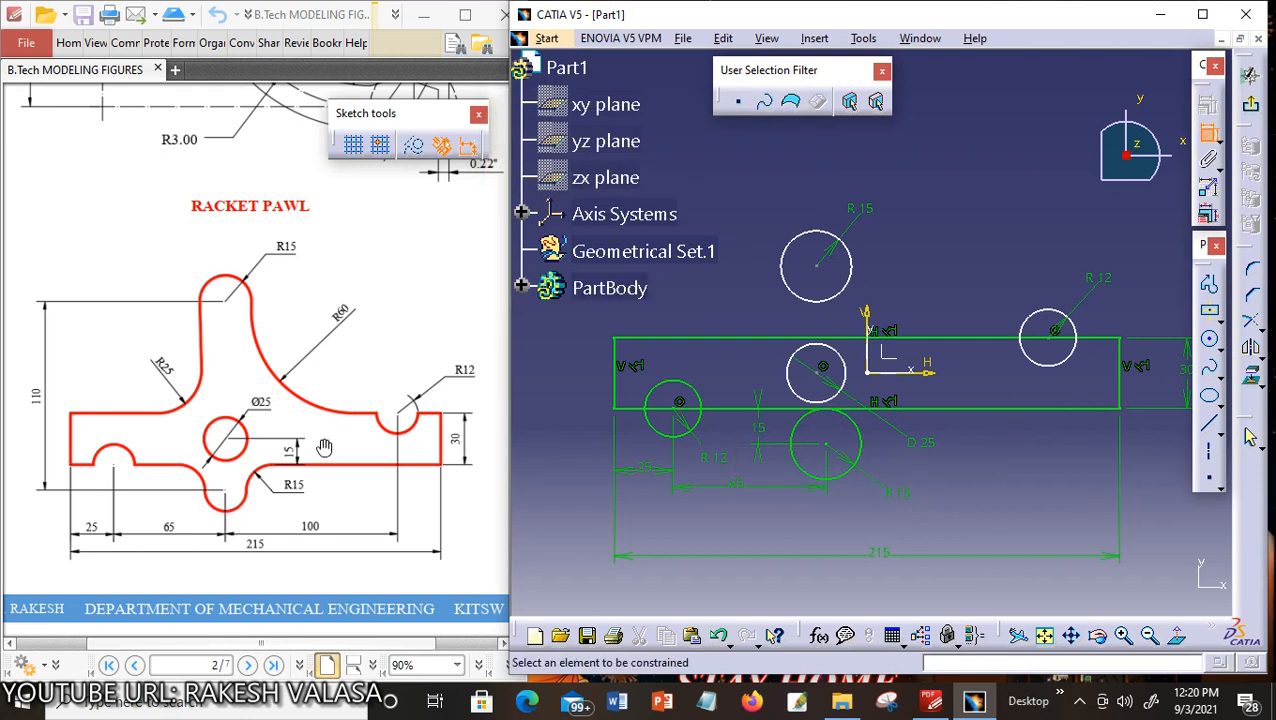
# Set the horizontal distance between the centres of the circle below the rectangle and the upper-edge circle to 100 mm, lining up the 25 and 65 mm dimensions
pyautogui.click(827, 446)
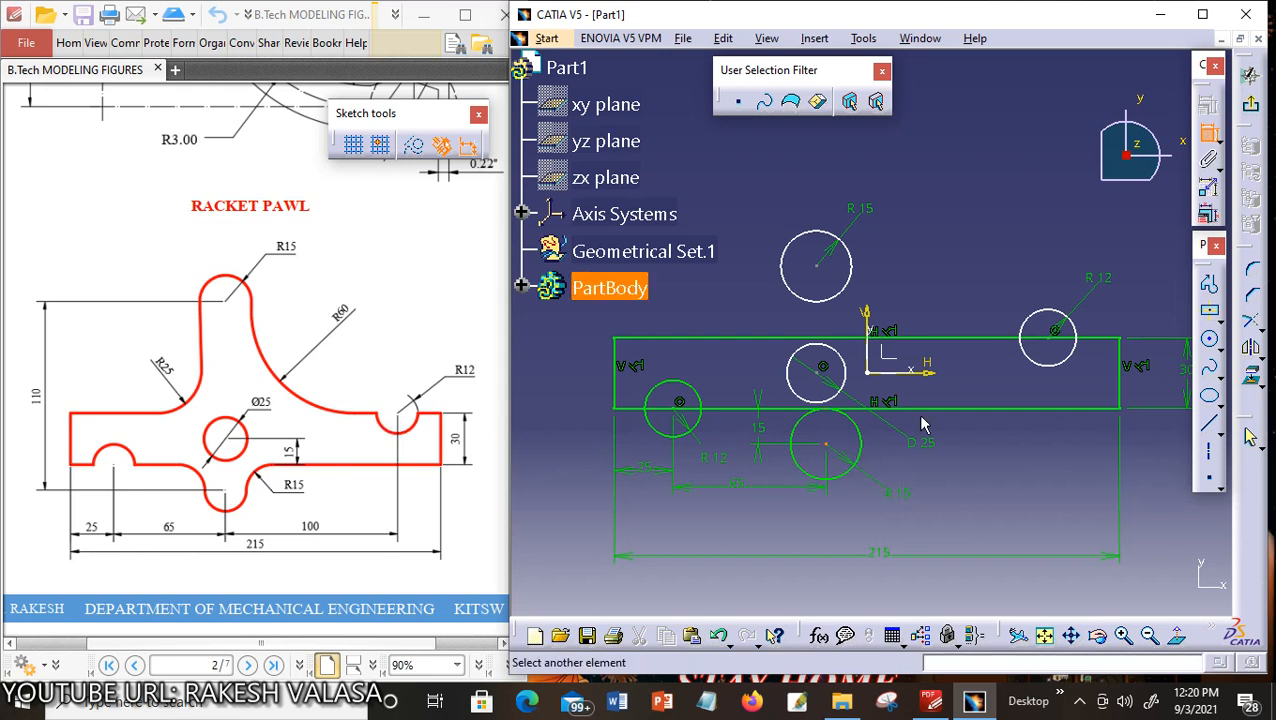
pyautogui.click(1058, 338)
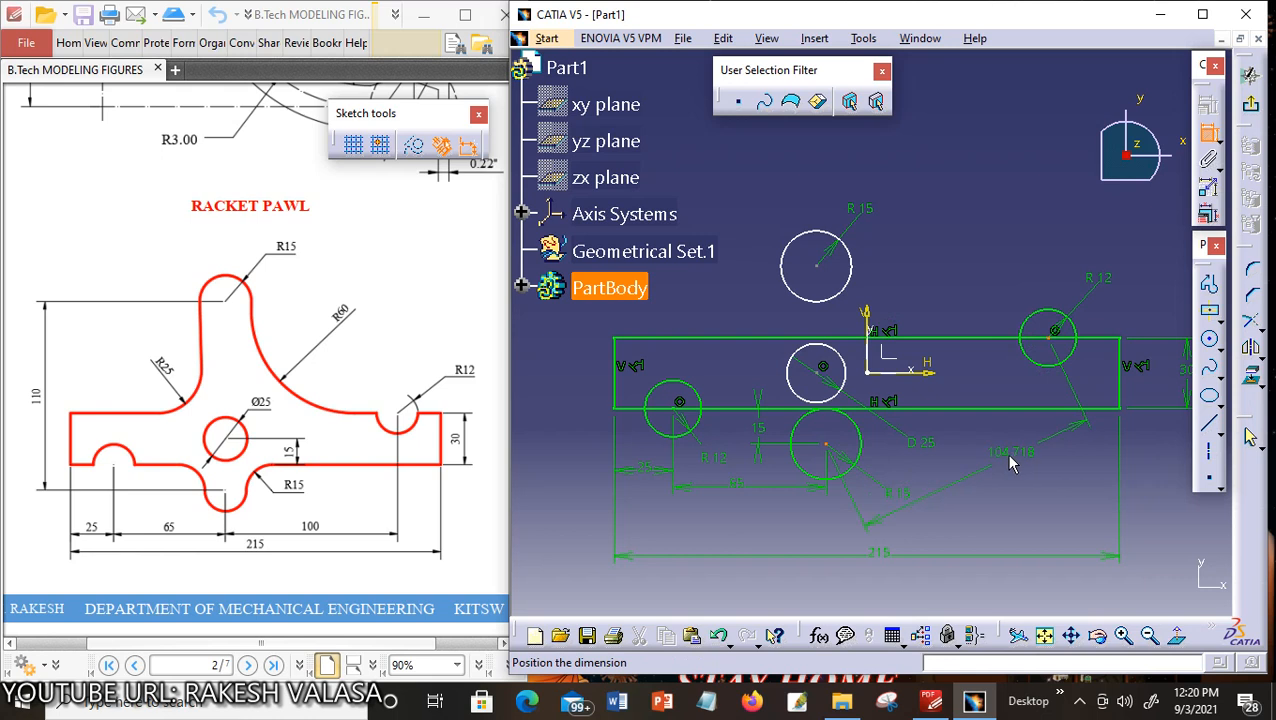
pyautogui.rightClick(1010, 462)
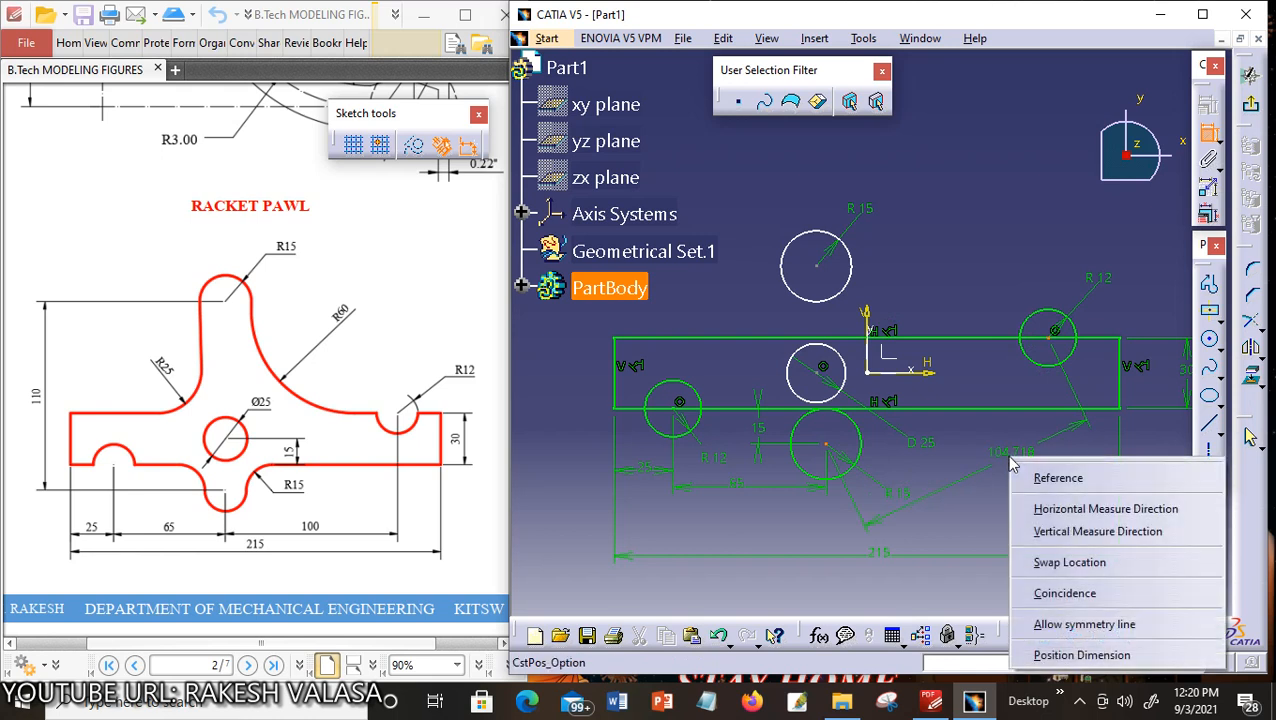
pyautogui.click(1057, 512)
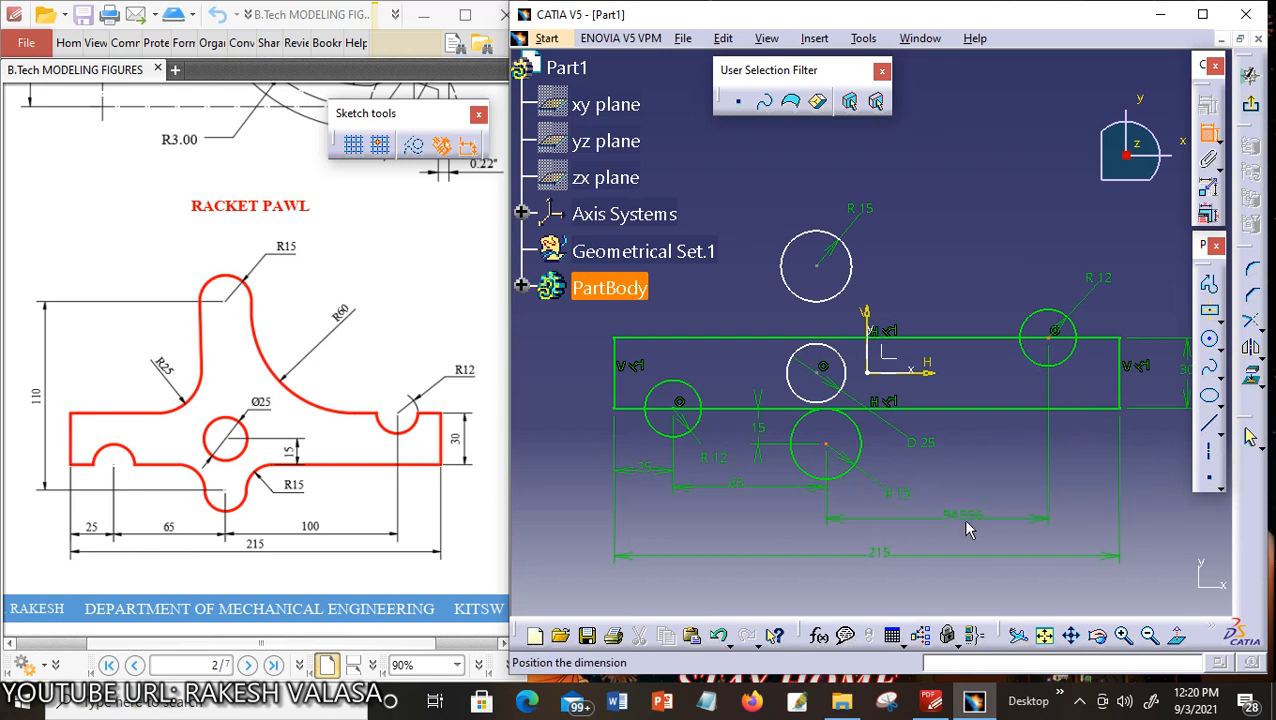
pyautogui.click(970, 527)
pyautogui.doubleClick(964, 518)
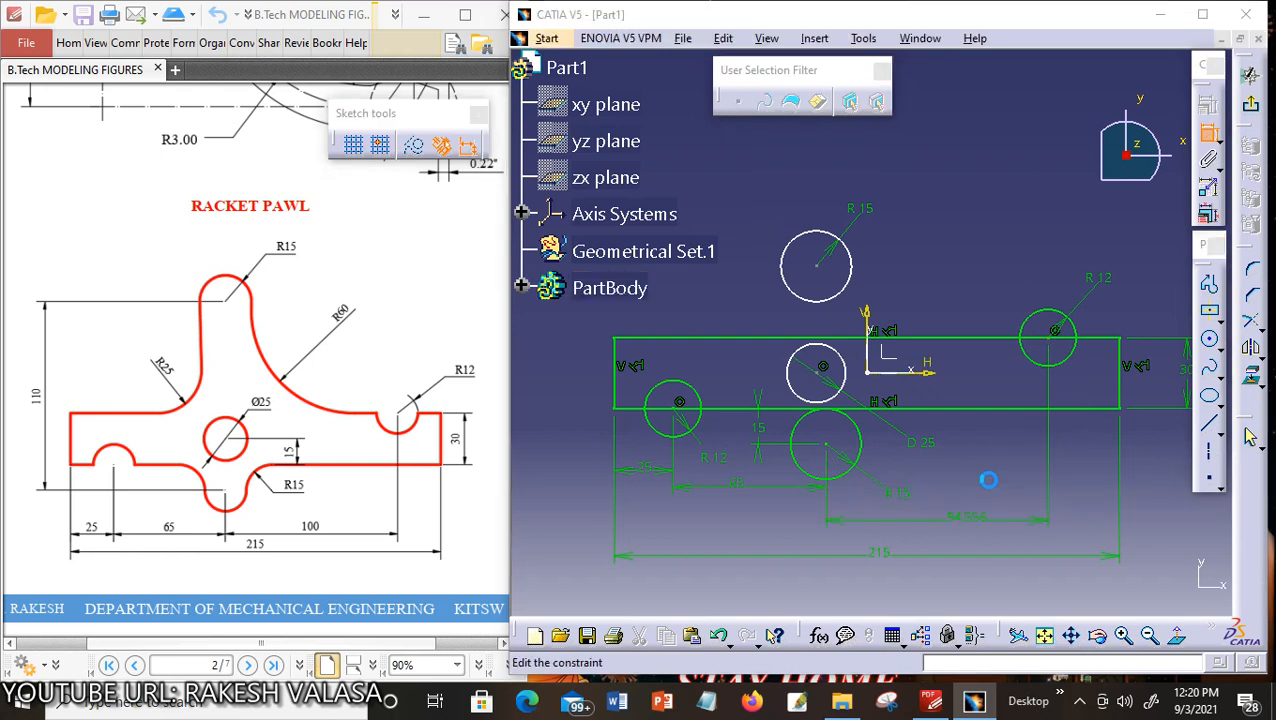
pyautogui.write('100')
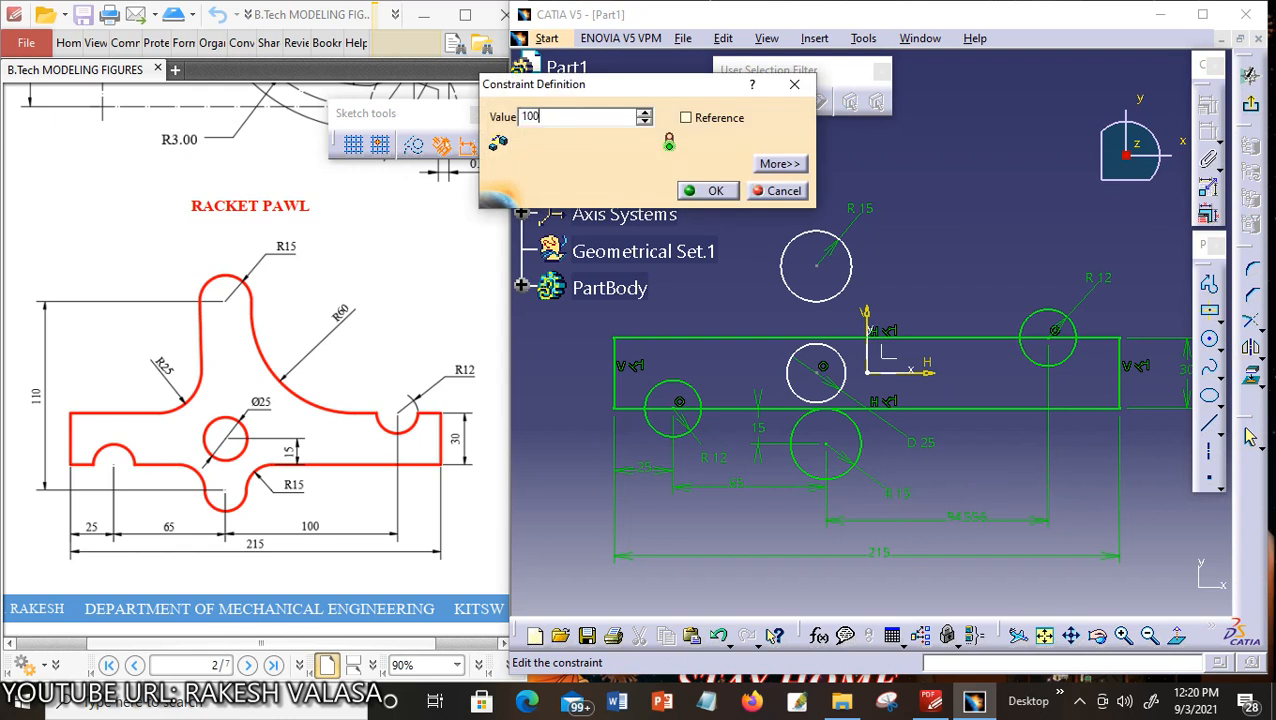
pyautogui.press('Return')
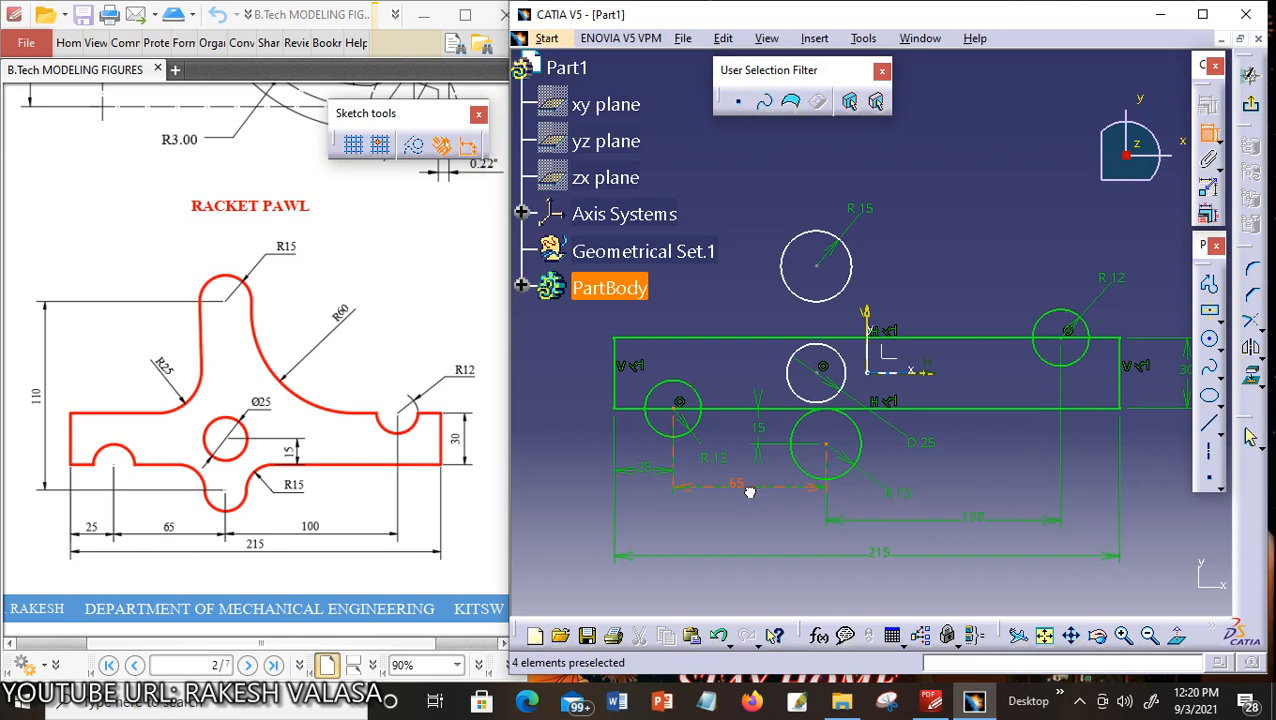
pyautogui.moveTo(750, 492); pyautogui.dragTo(766, 512)
pyautogui.moveTo(668, 479)
pyautogui.mouseDown()
pyautogui.moveTo(652, 484)
pyautogui.moveTo(656, 500)
pyautogui.mouseUp()
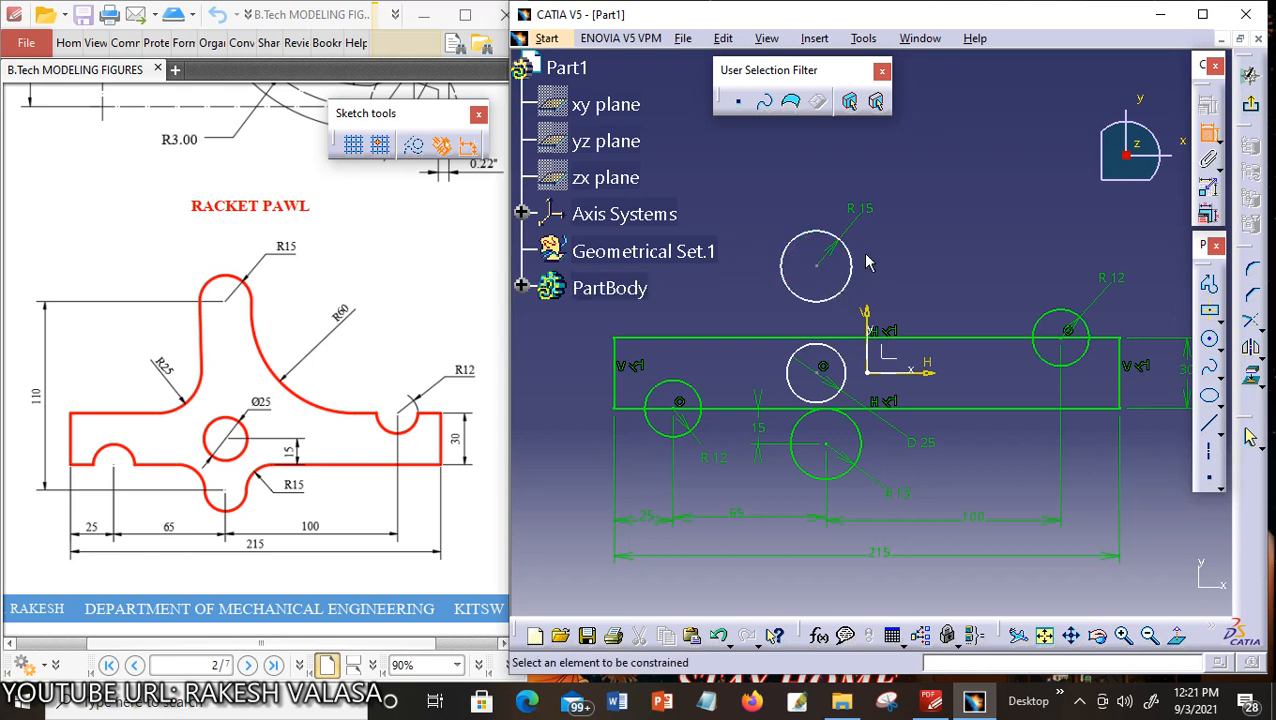
# Dimension the vertical distance between the centres of the circles above and below the rectangle and set it to 110 mm
pyautogui.click(816, 266)
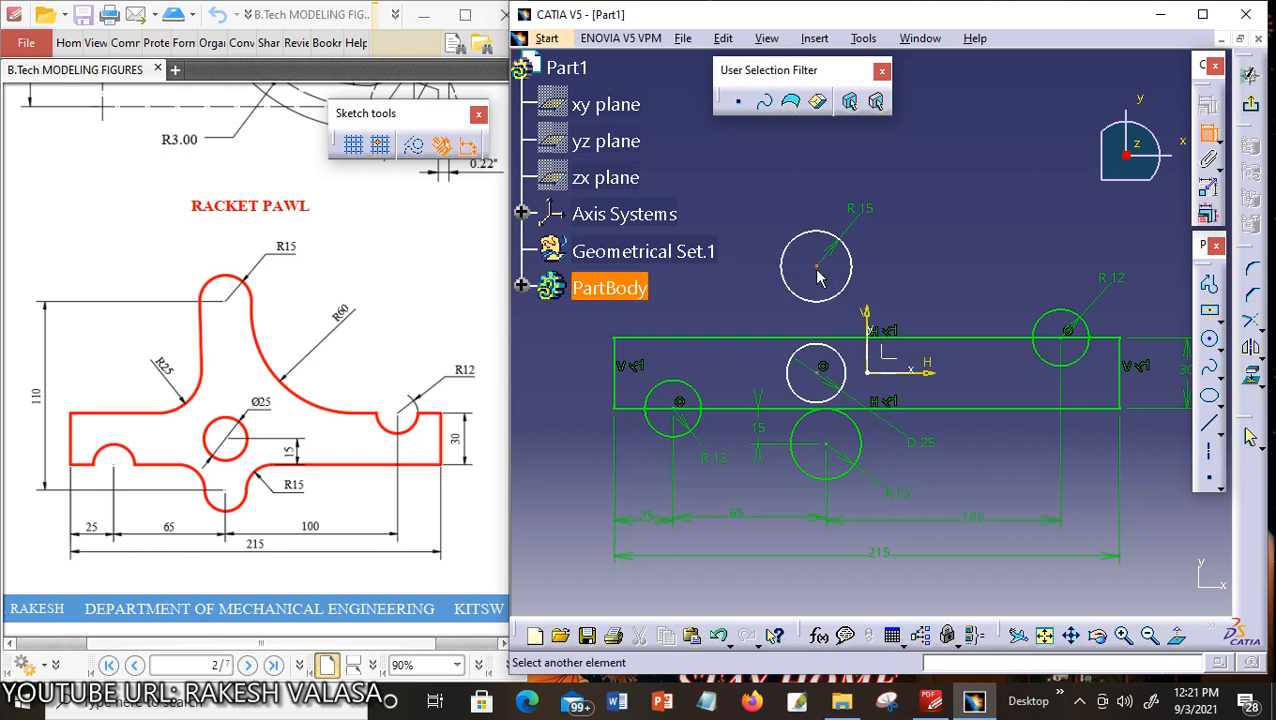
pyautogui.click(826, 445)
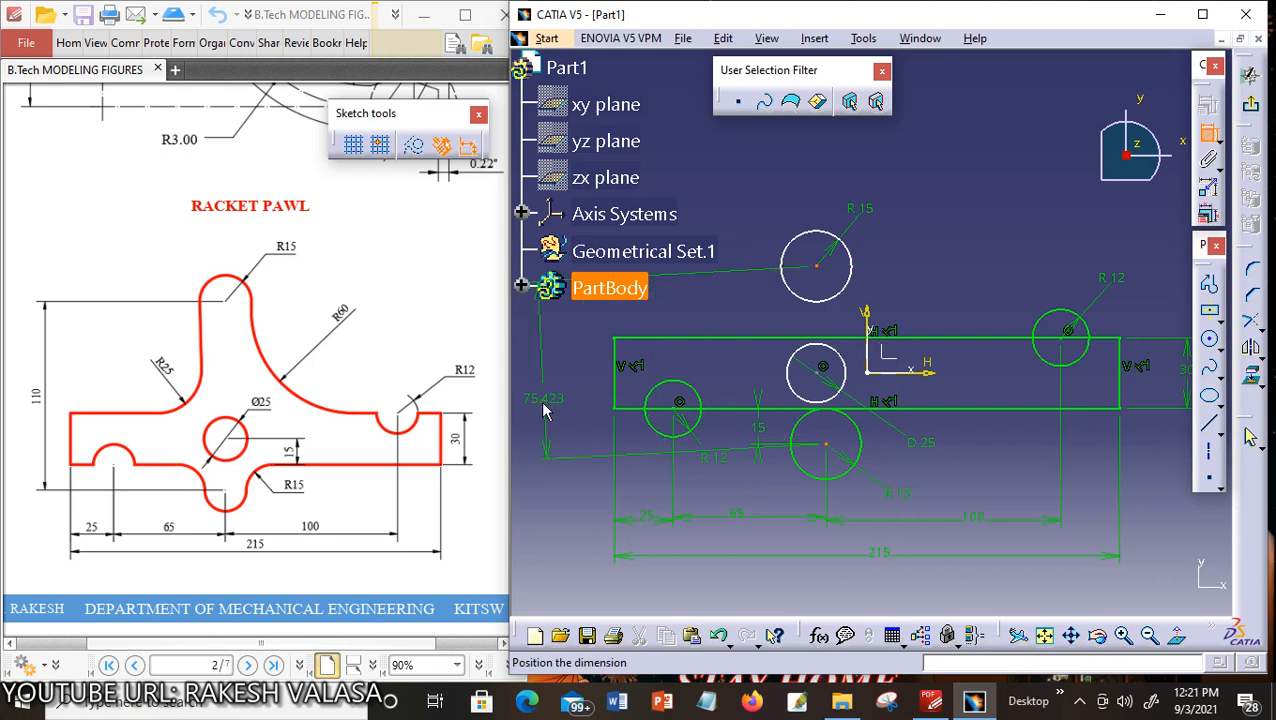
pyautogui.rightClick(548, 405)
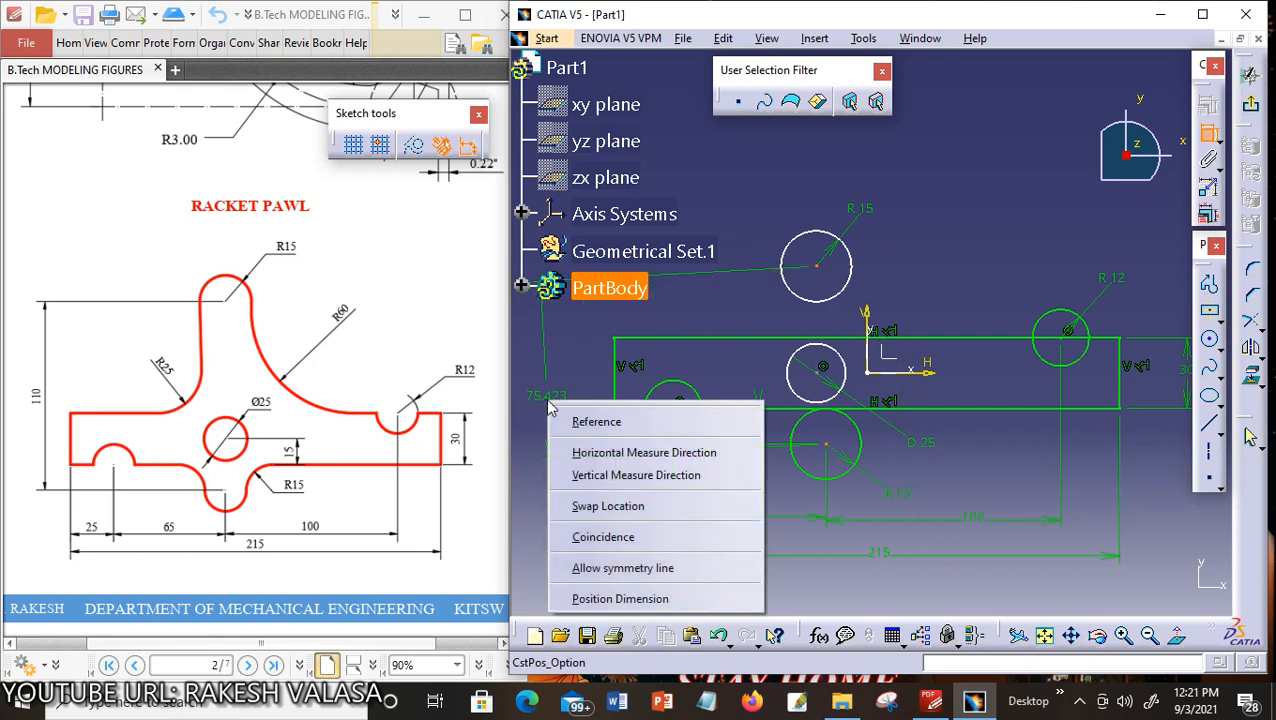
pyautogui.click(616, 477)
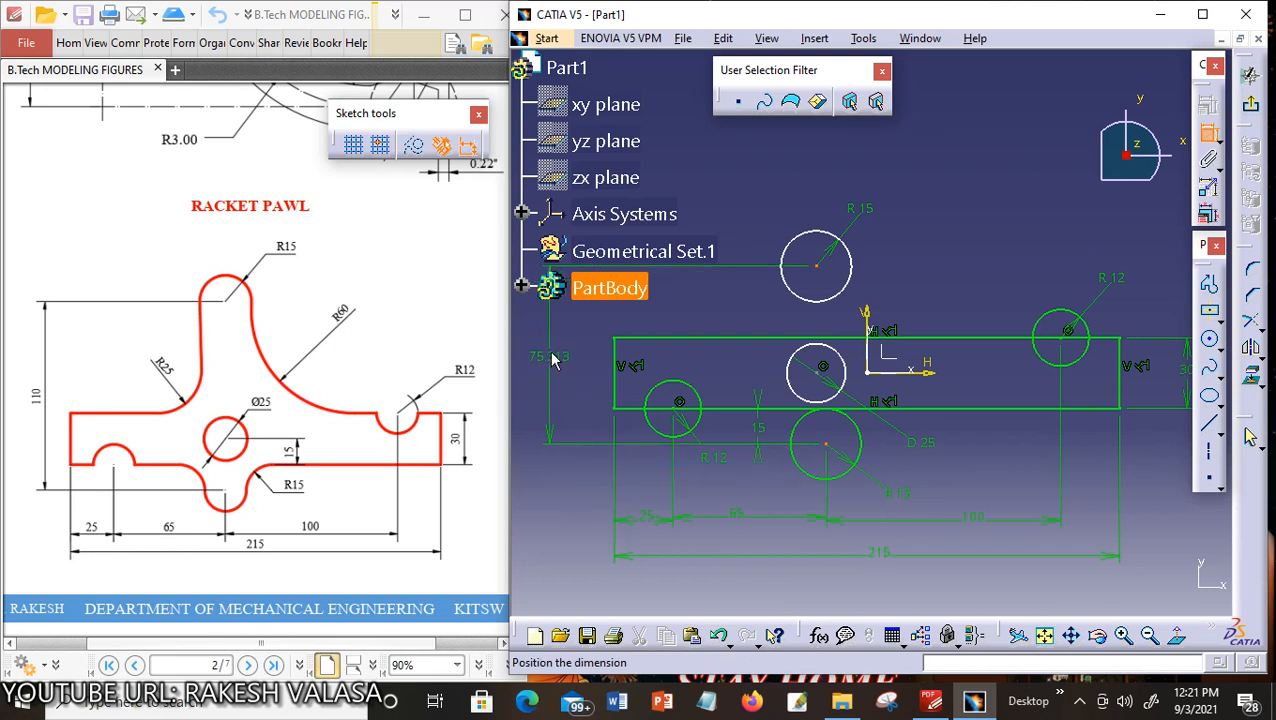
pyautogui.click(551, 361)
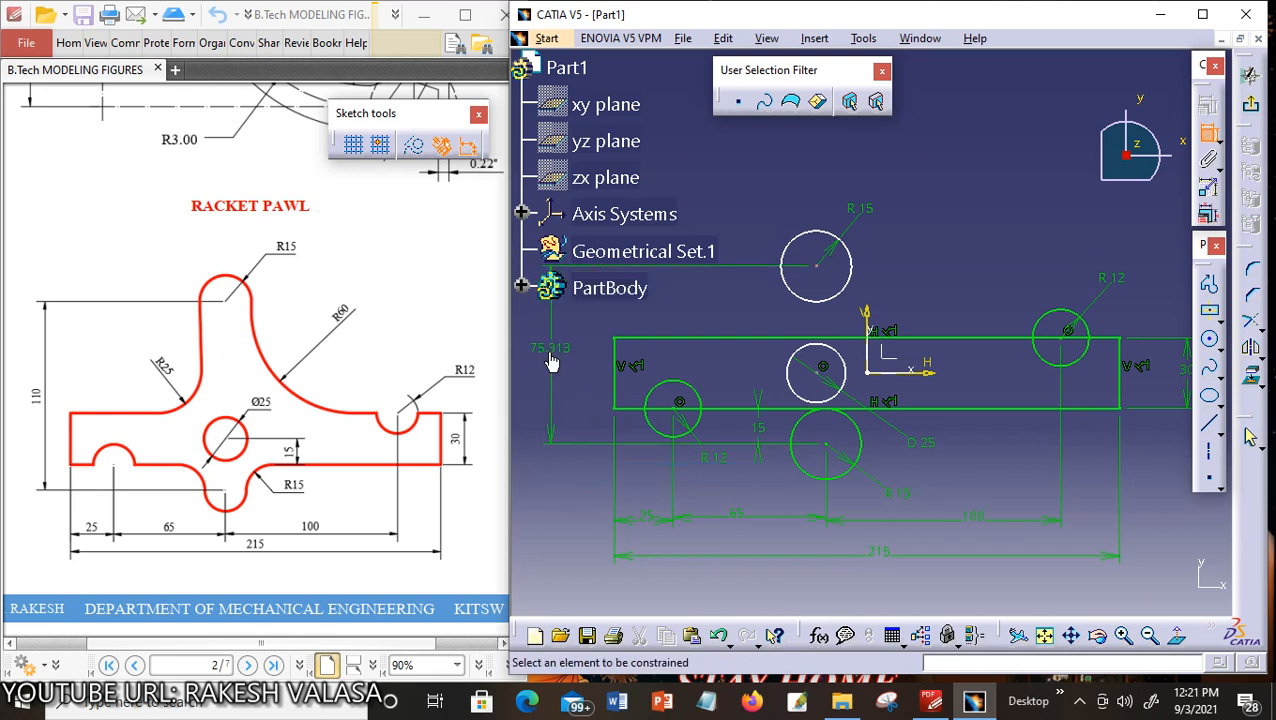
pyautogui.doubleClick(551, 361)
pyautogui.write('110')
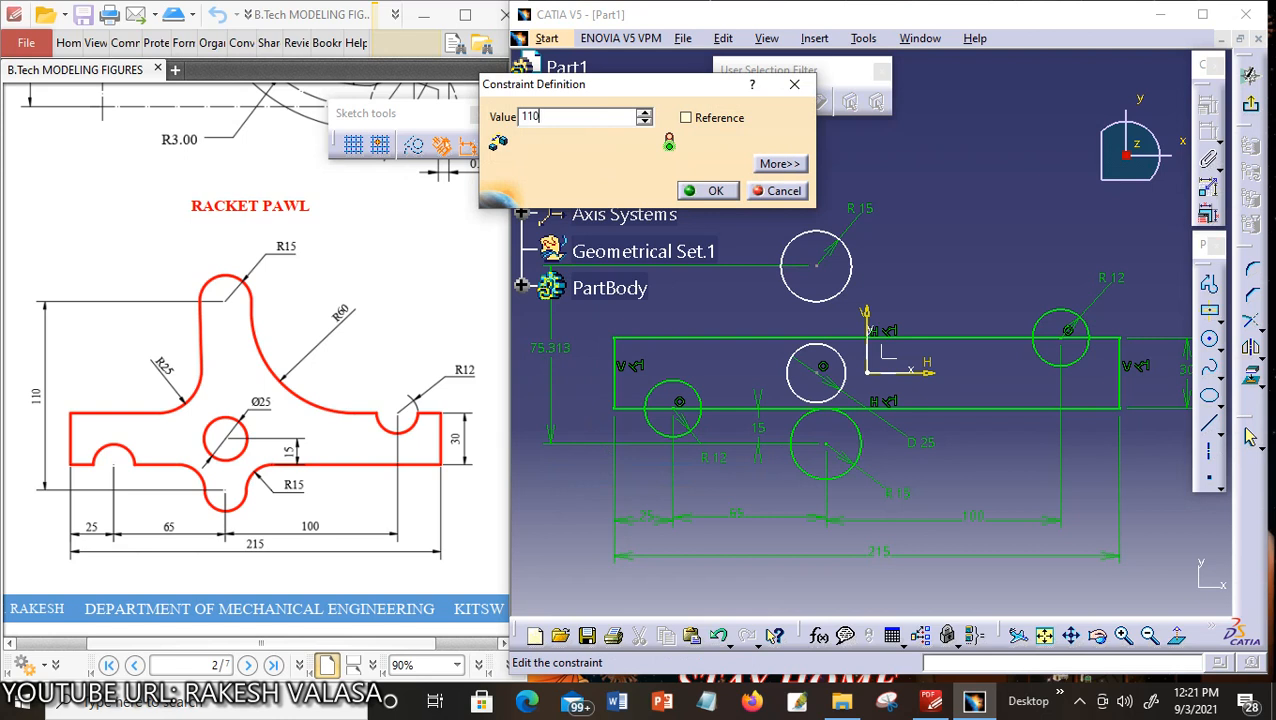
pyautogui.press('Return')
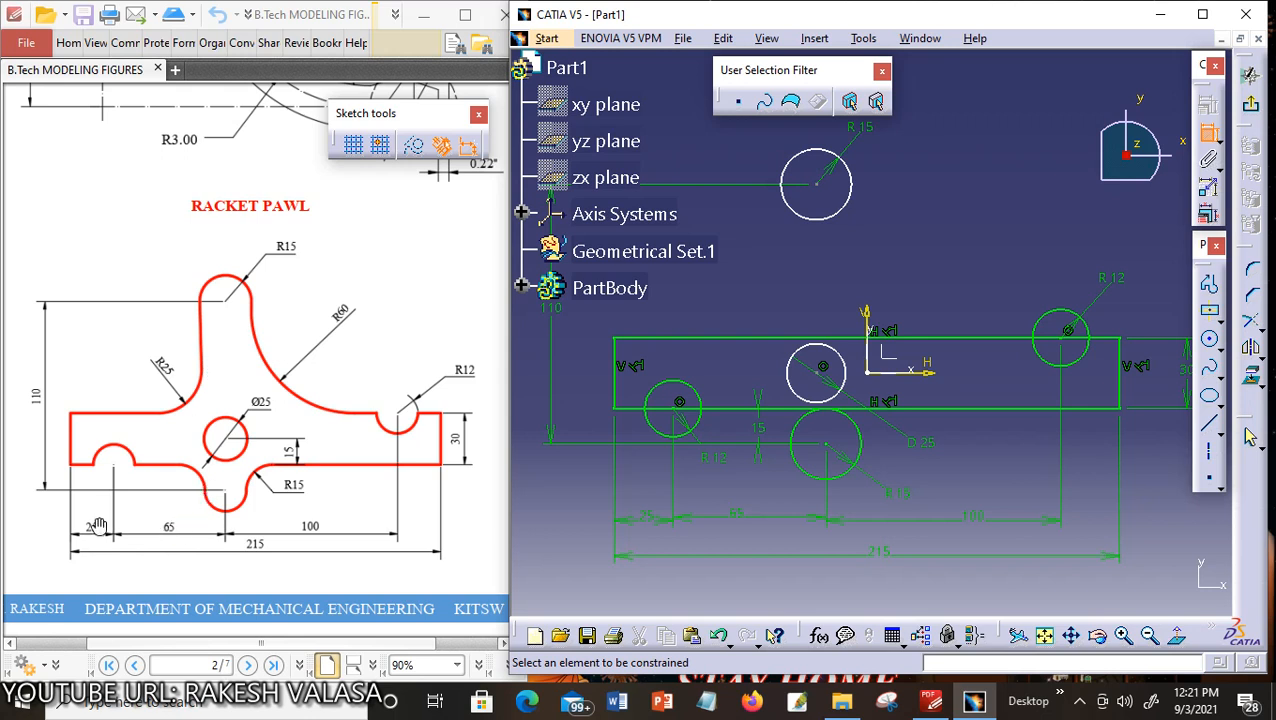
# Dimension the horizontal distance from the rectangle's upper-left corner to the centre of the circle above it and set it to 90 mm
pyautogui.click(816, 183)
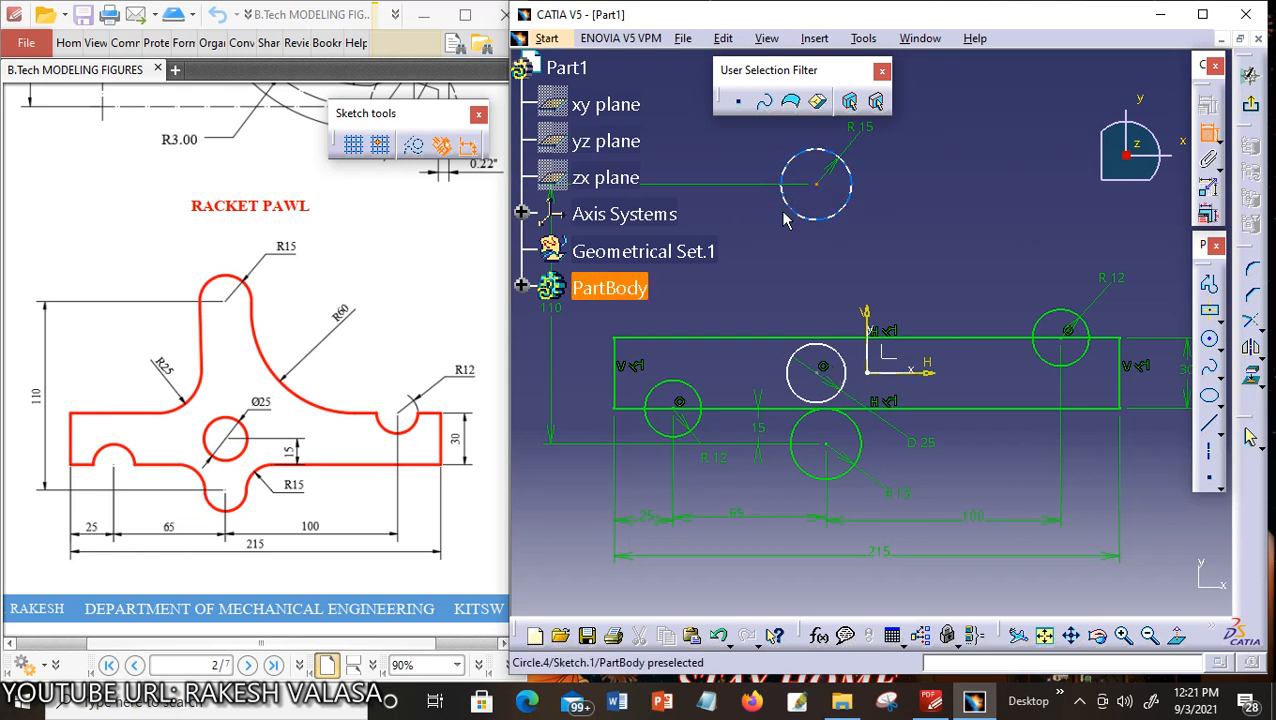
pyautogui.click(618, 341)
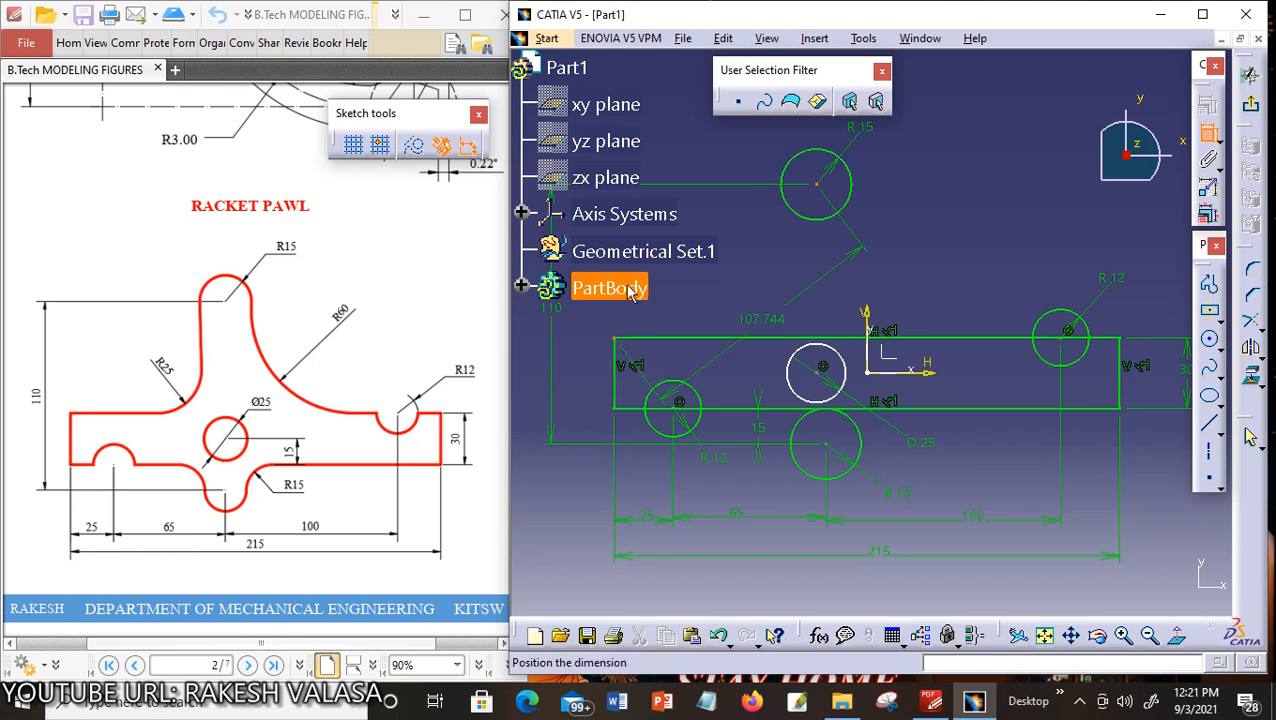
pyautogui.rightClick(687, 176)
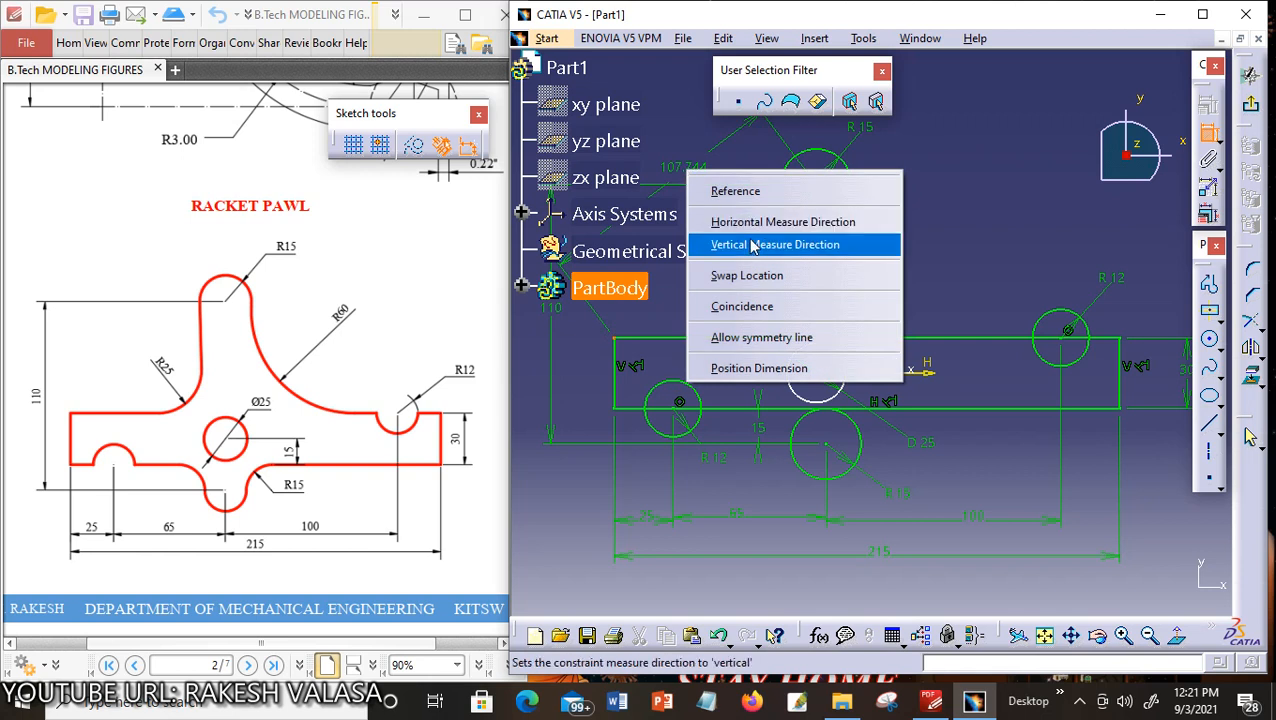
pyautogui.click(737, 229)
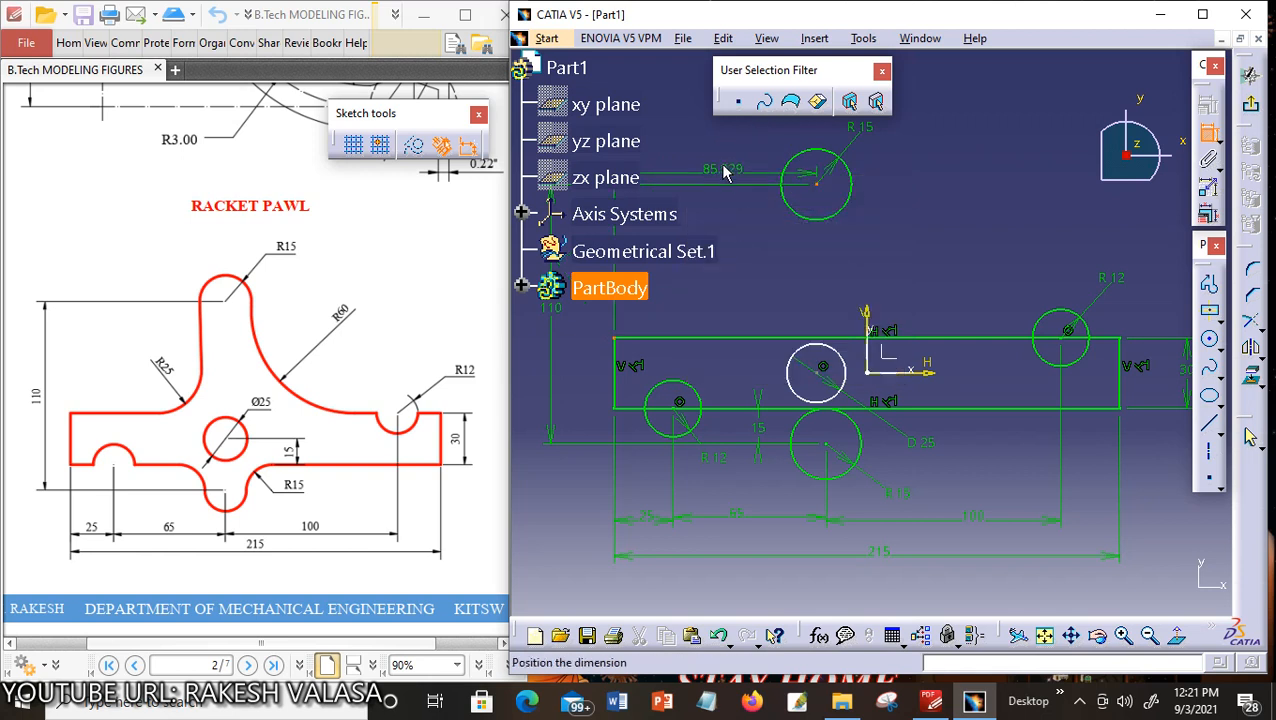
pyautogui.click(717, 152)
pyautogui.doubleClick(712, 147)
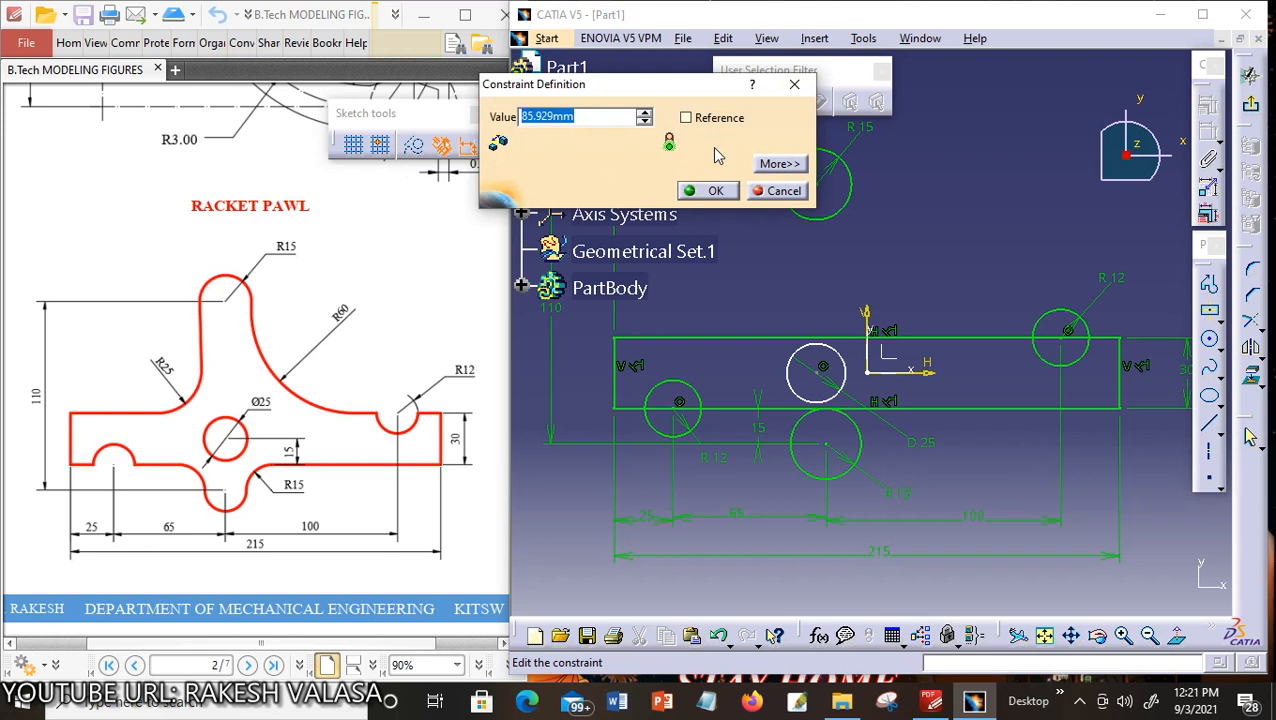
pyautogui.write('90')
pyautogui.click(712, 190)
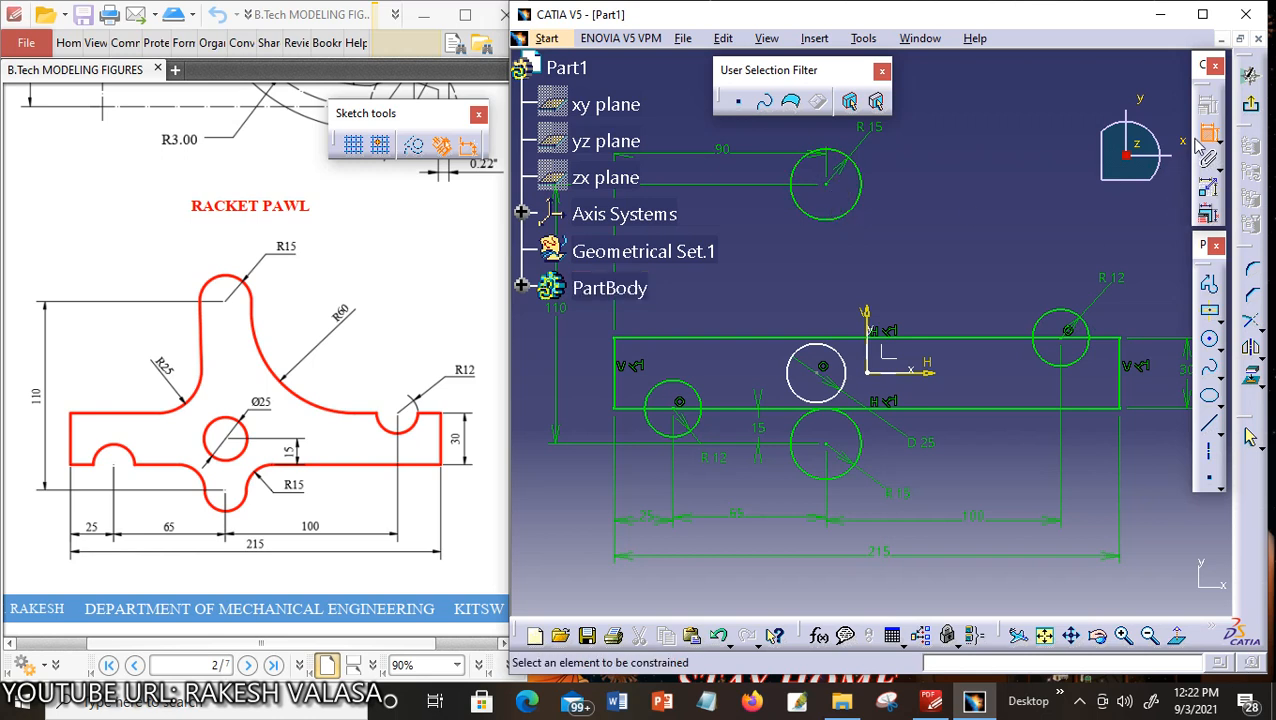
# Dimension the horizontal distance between the centres of the circle above the rectangle and the 25 mm circle and set it to 0
pyautogui.click(826, 184)
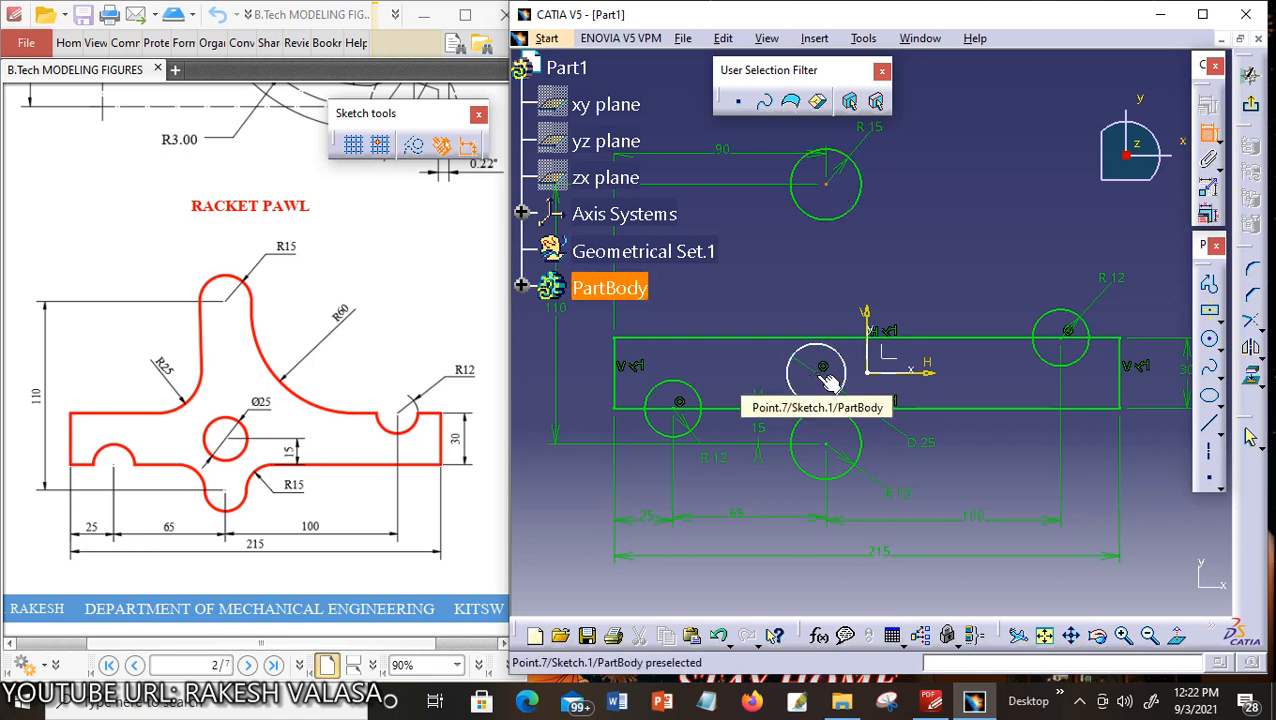
pyautogui.click(823, 368)
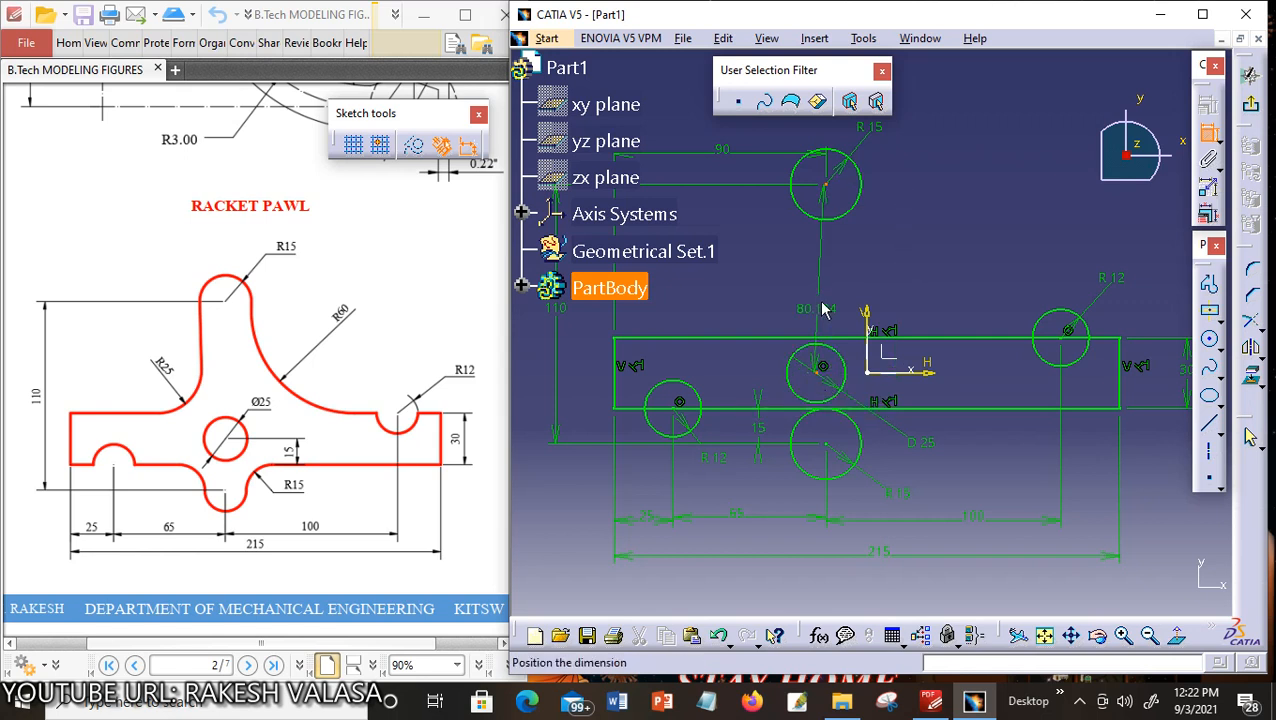
pyautogui.rightClick(822, 293)
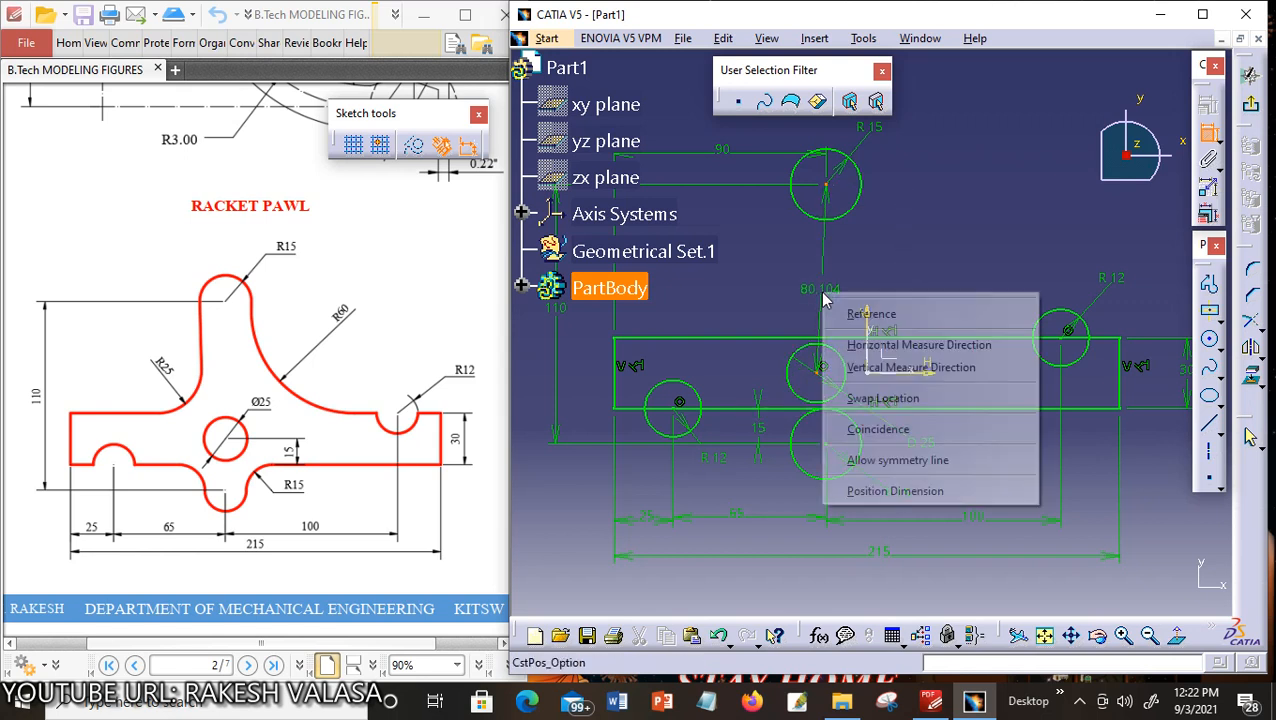
pyautogui.click(877, 346)
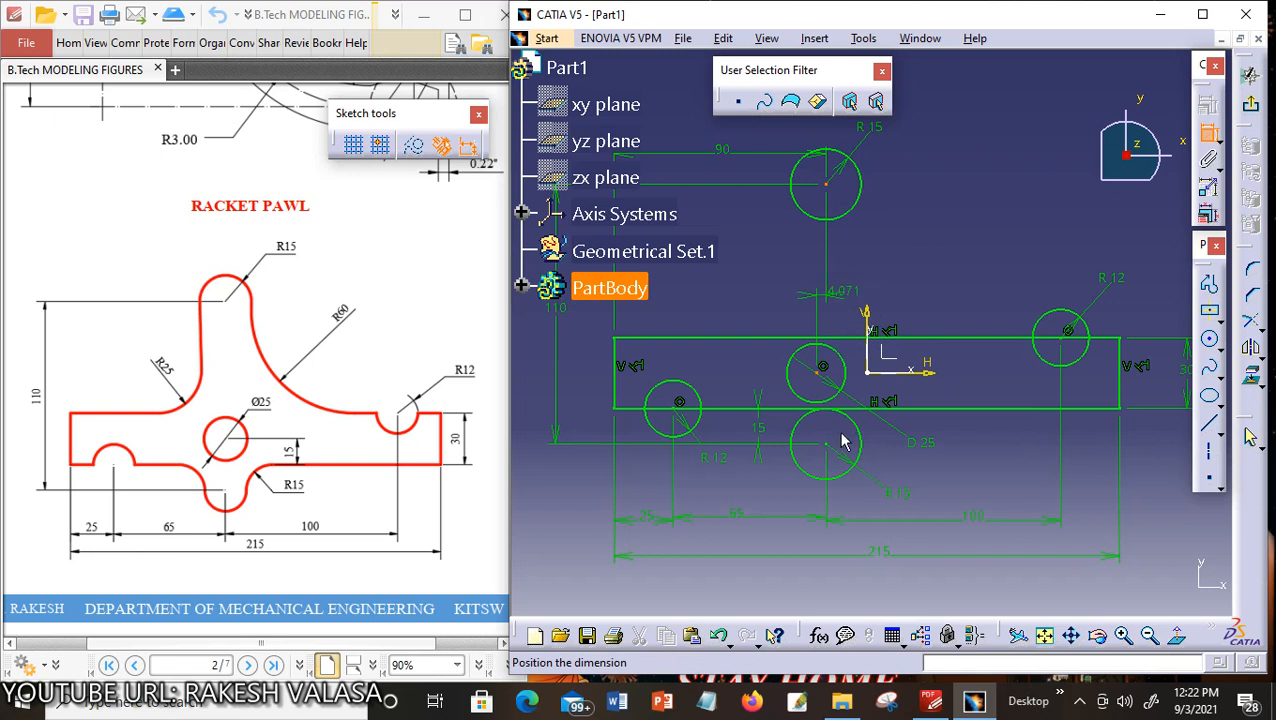
pyautogui.click(840, 284)
pyautogui.click(863, 270)
pyautogui.doubleClick(863, 270)
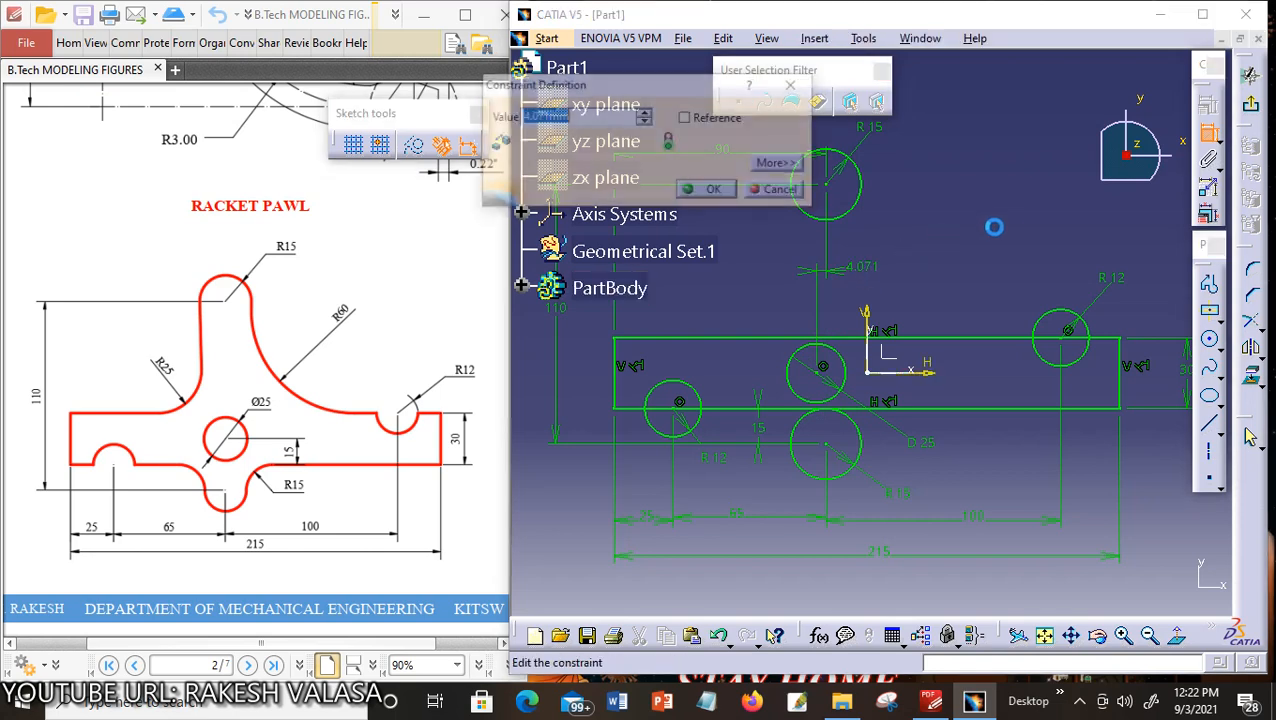
pyautogui.write('0')
pyautogui.press('Return')
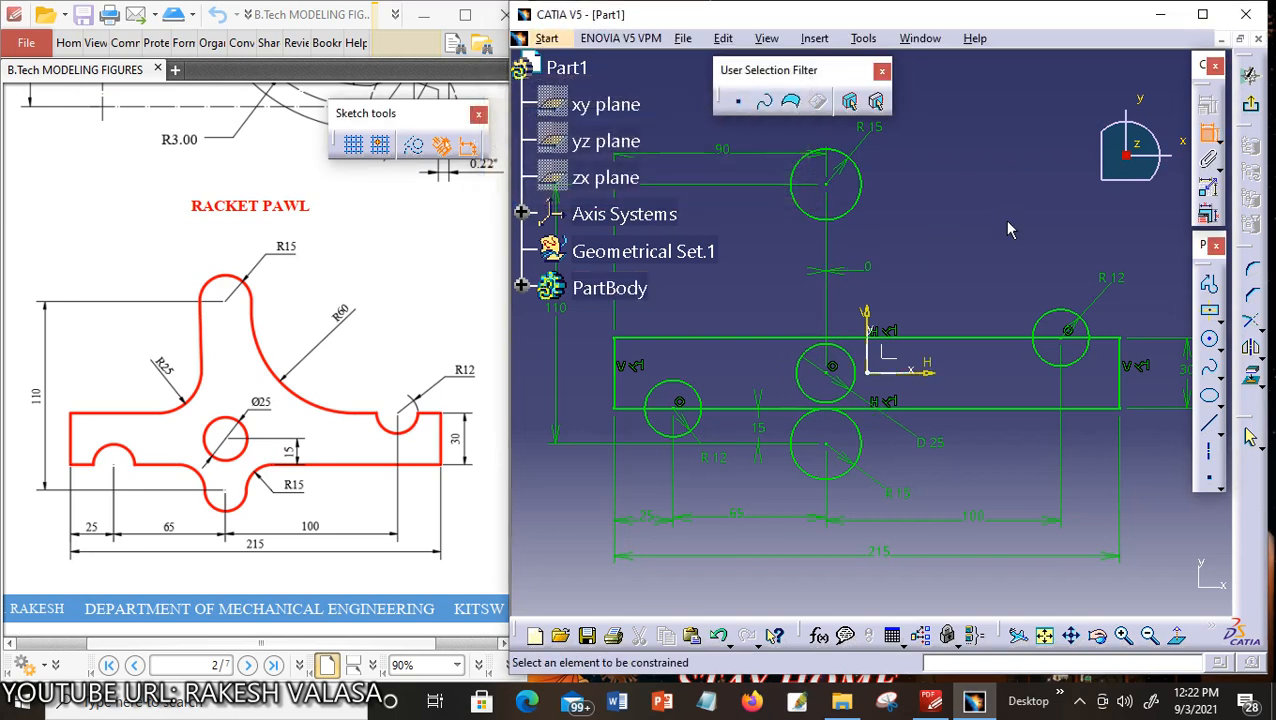
# Draw a vertical line about 65 mm long from the upper circle's left side down to the rectangle's upper edge
pyautogui.click(1208, 425)
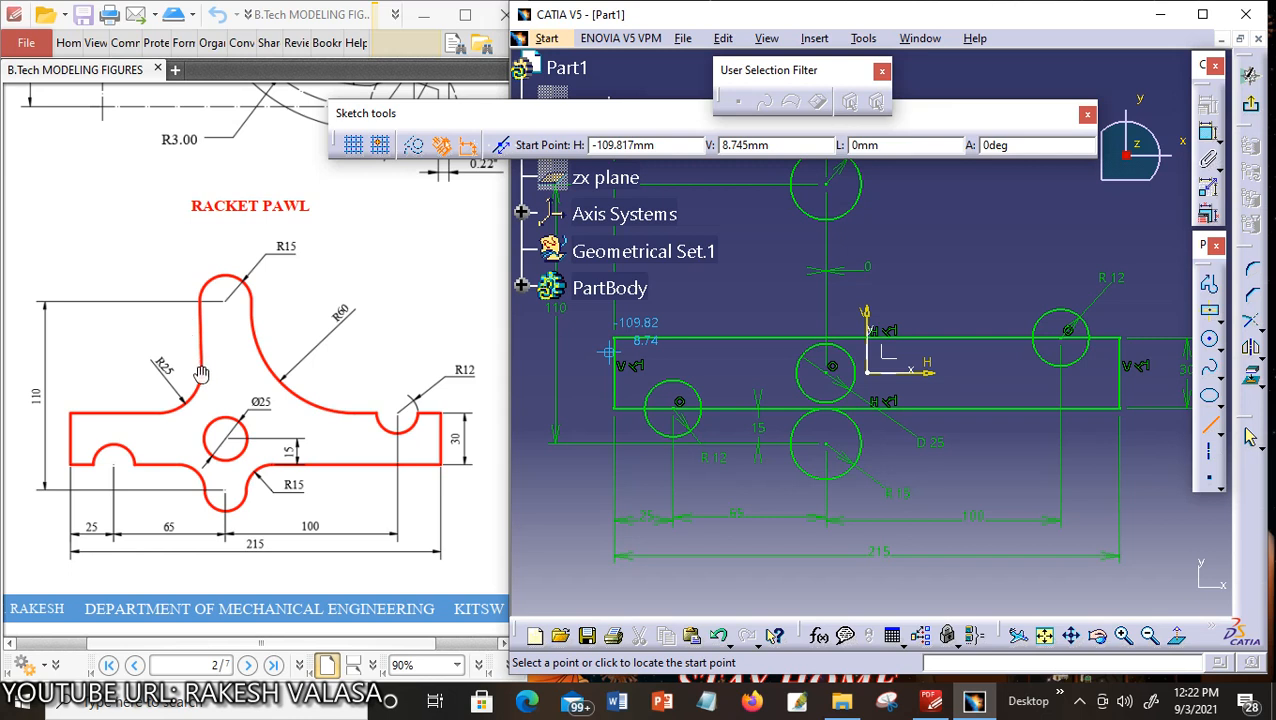
pyautogui.click(799, 191)
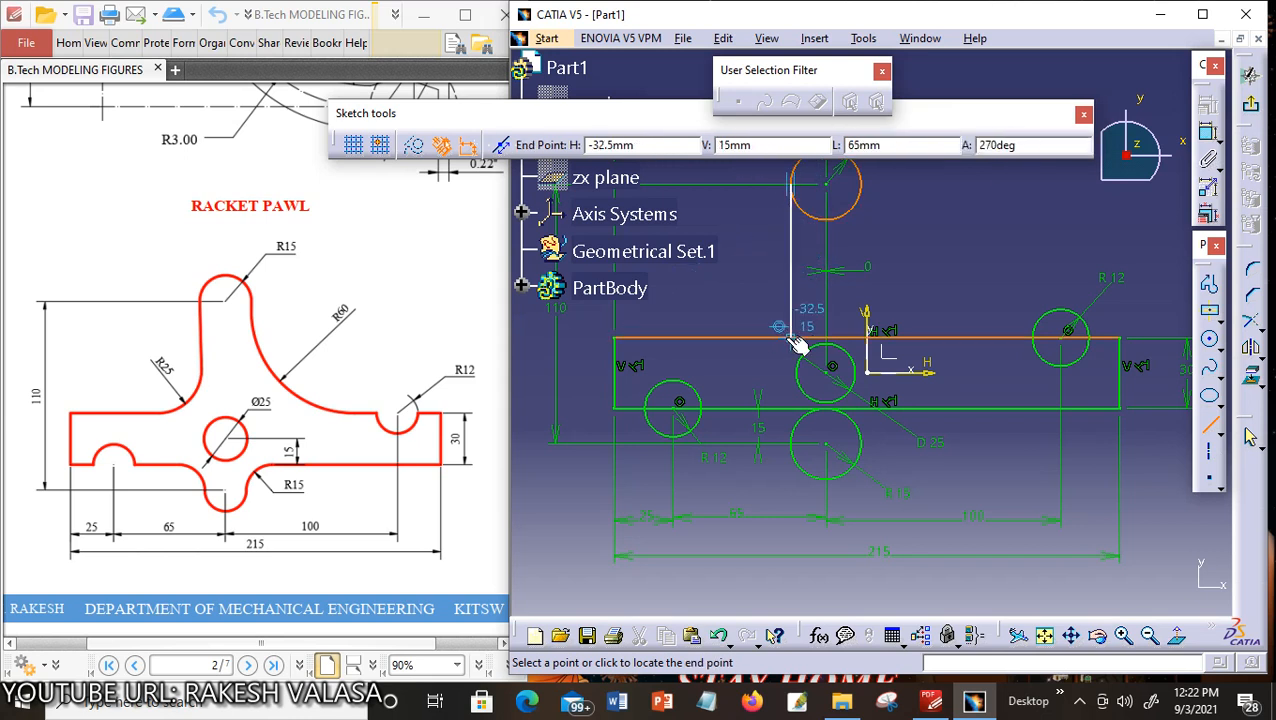
pyautogui.click(795, 336)
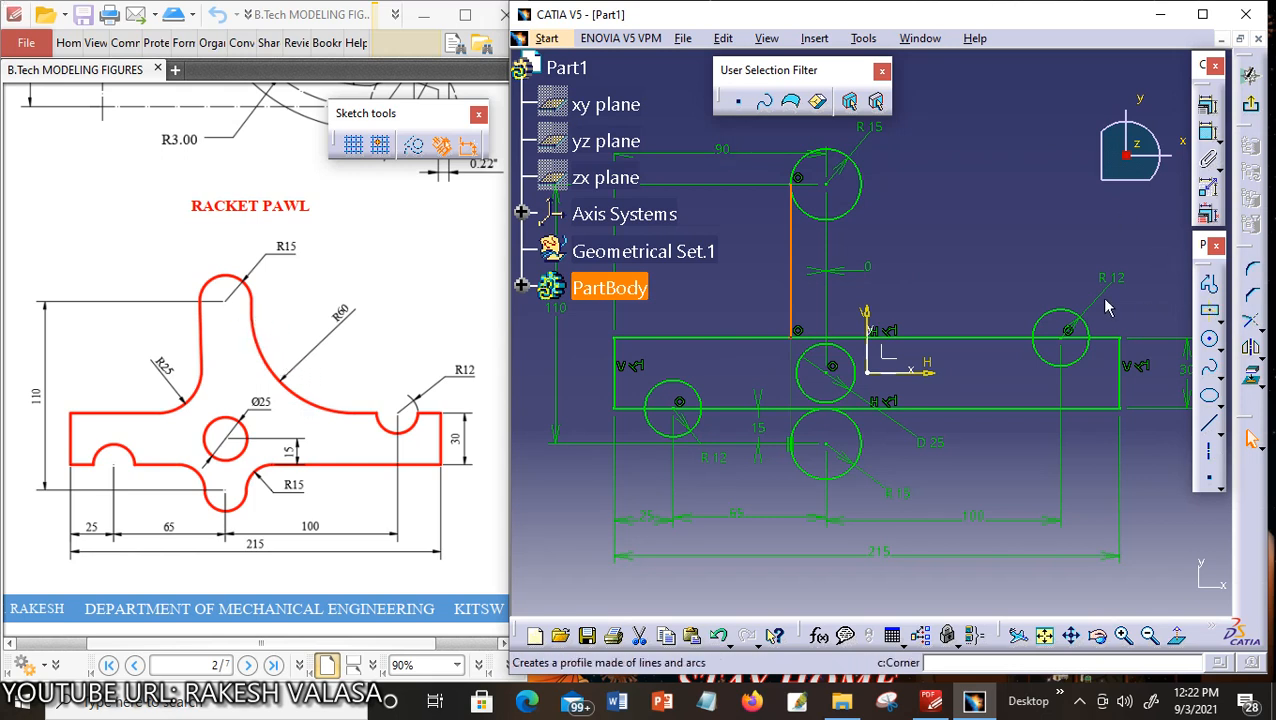
pyautogui.click(1180, 290)
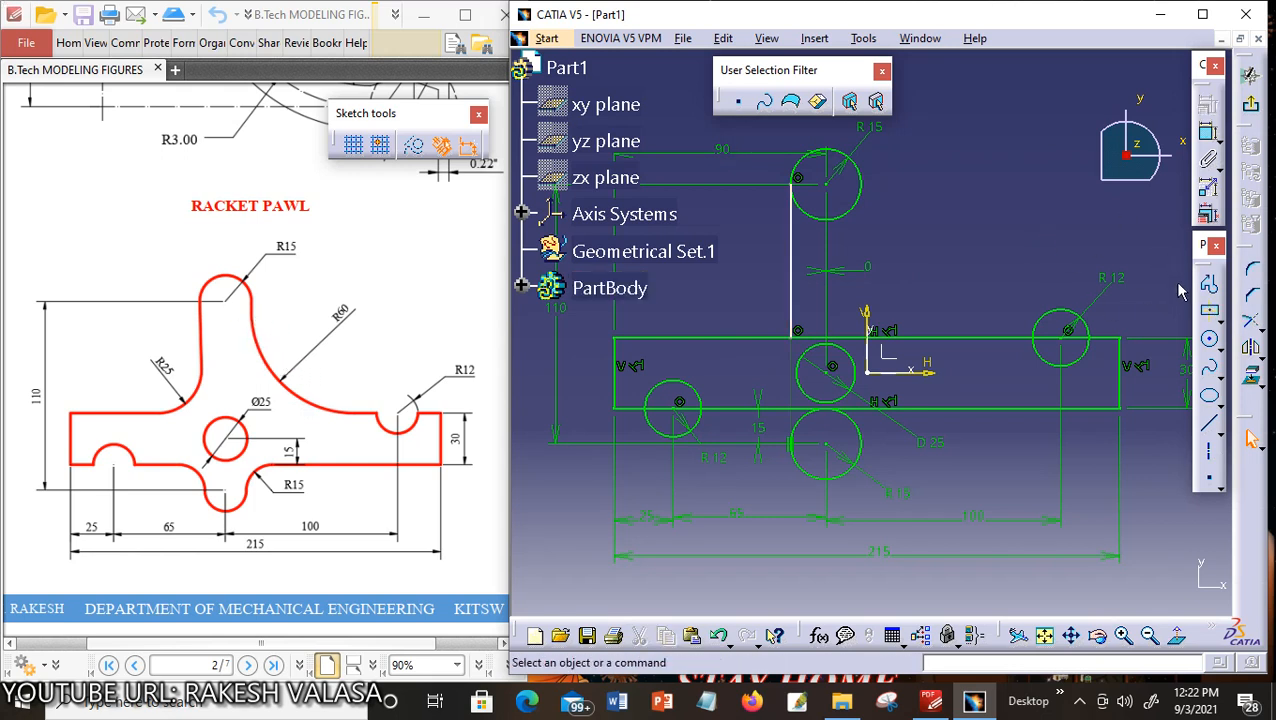
# Add an untrimmed 60 mm radius corner between the right side of the upper circle and the rectangle's upper edge
pyautogui.click(1255, 275)
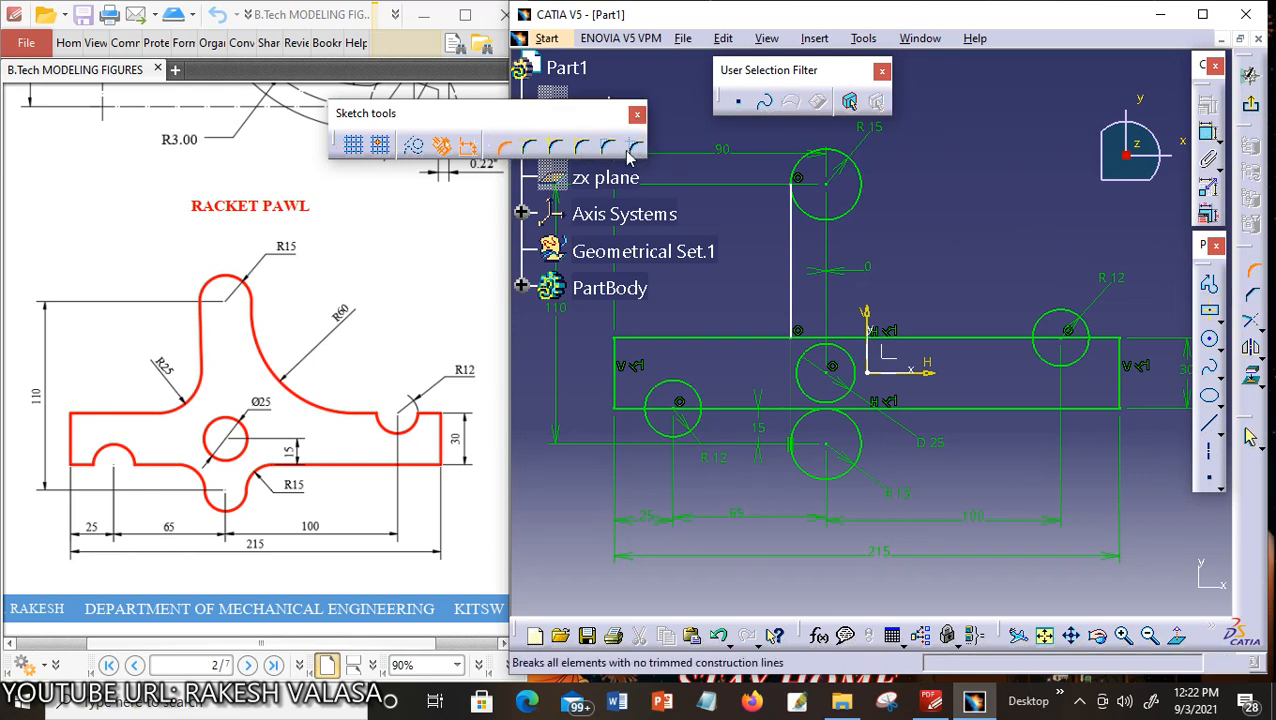
pyautogui.click(558, 151)
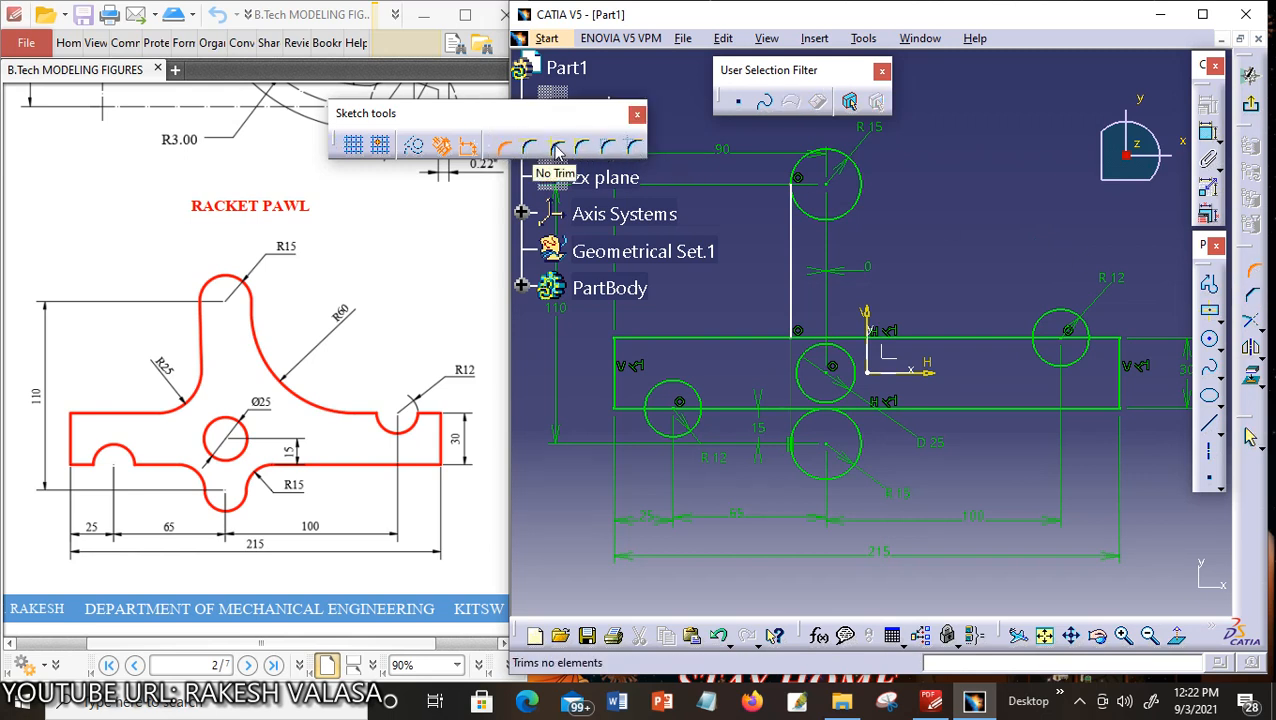
pyautogui.click(558, 151)
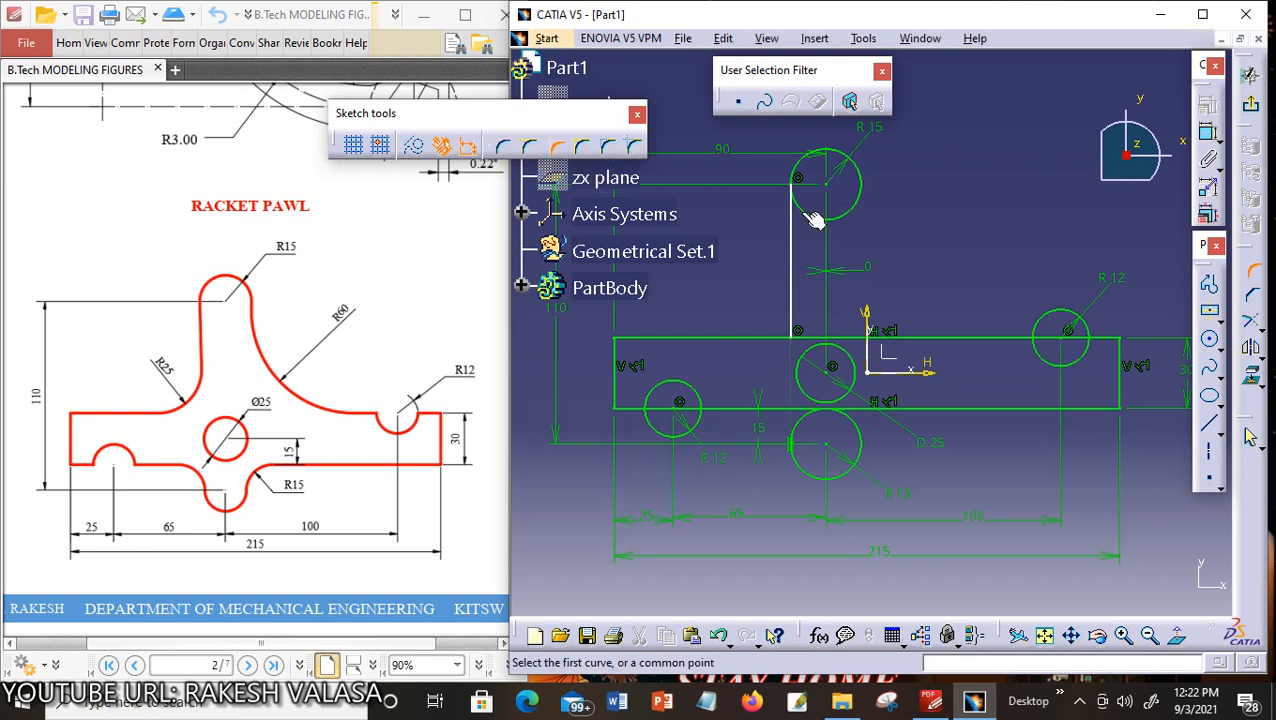
pyautogui.click(863, 207)
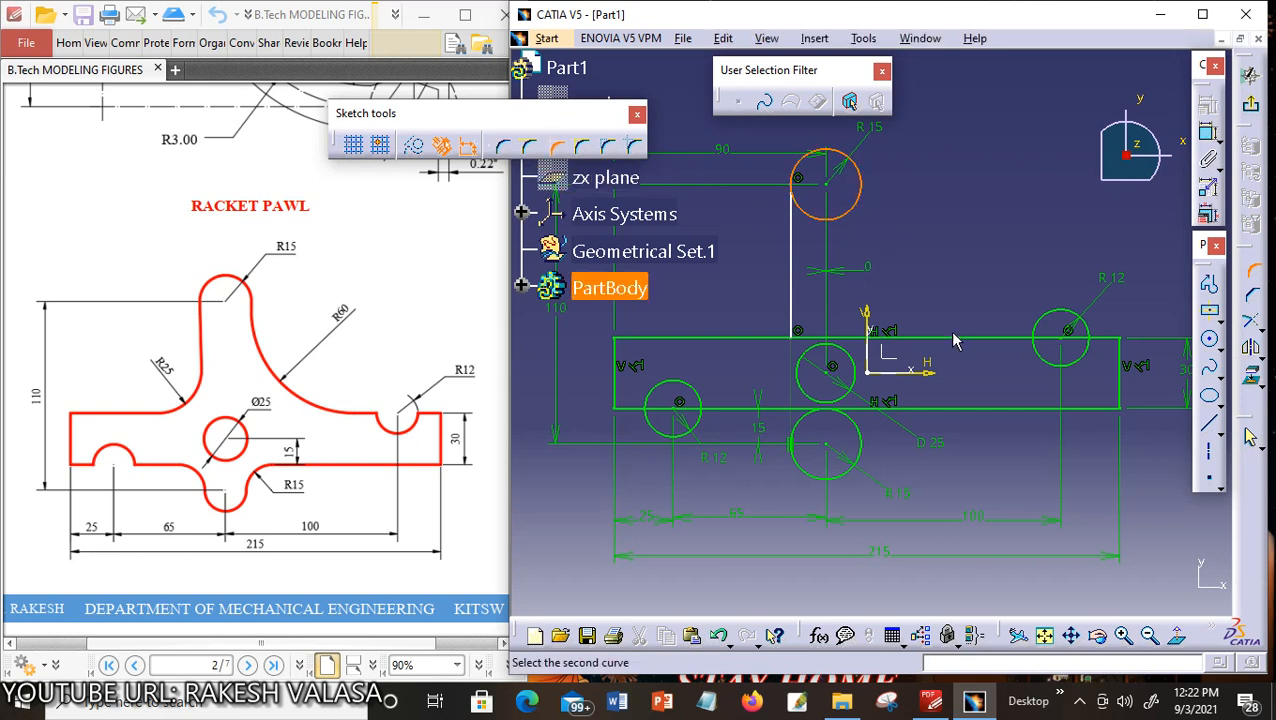
pyautogui.click(946, 339)
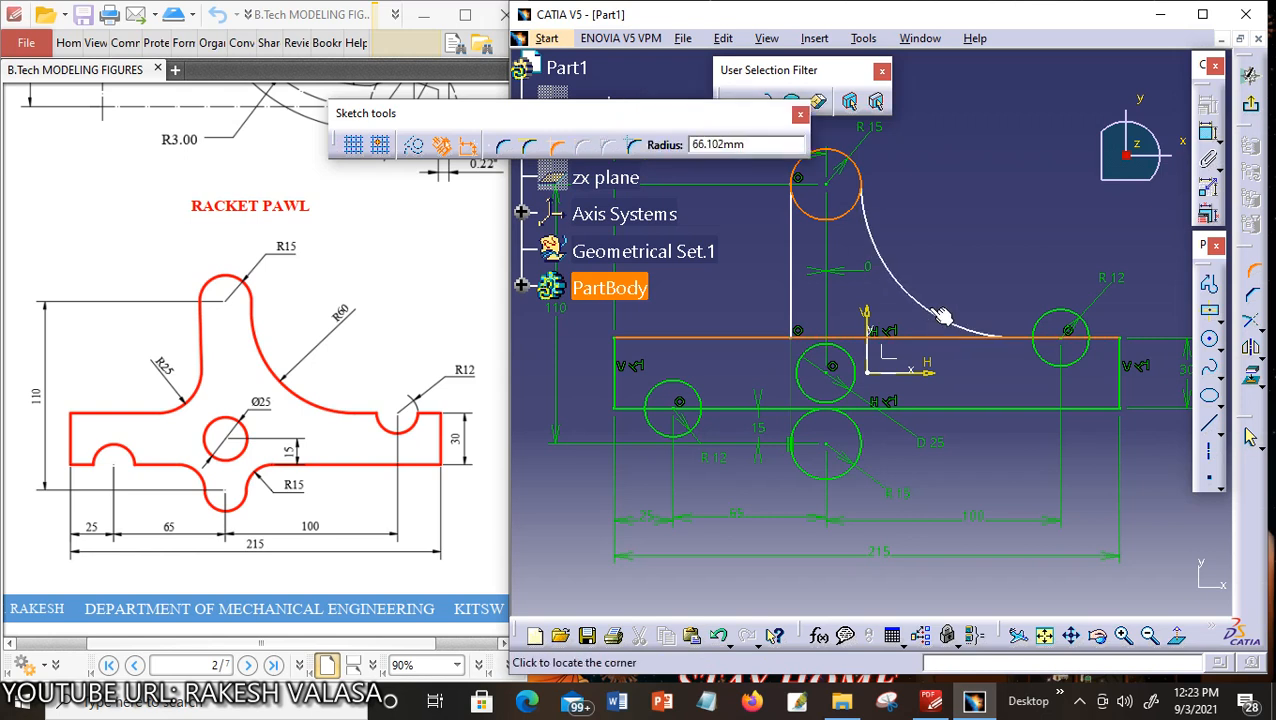
pyautogui.write('60')
pyautogui.press('Return')
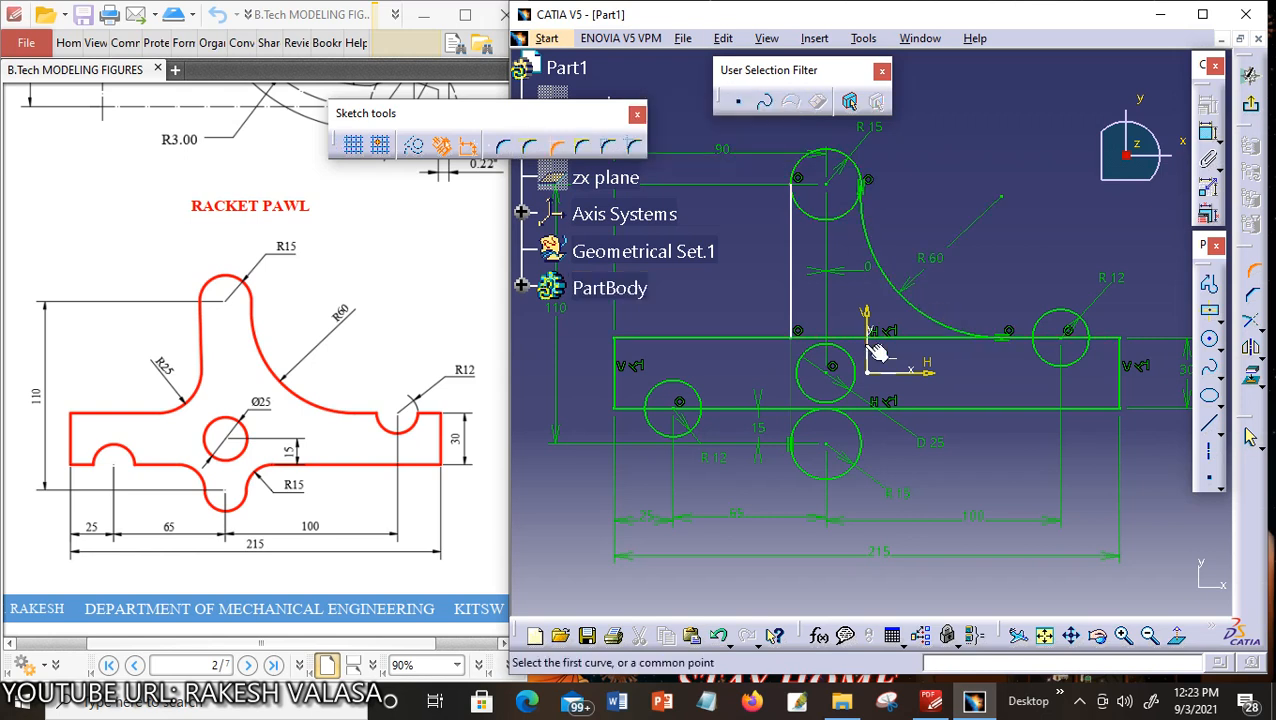
# Add an untrimmed 25 mm radius corner between the rectangle's upper edge and the vertical line, on the line's left side
pyautogui.click(774, 340)
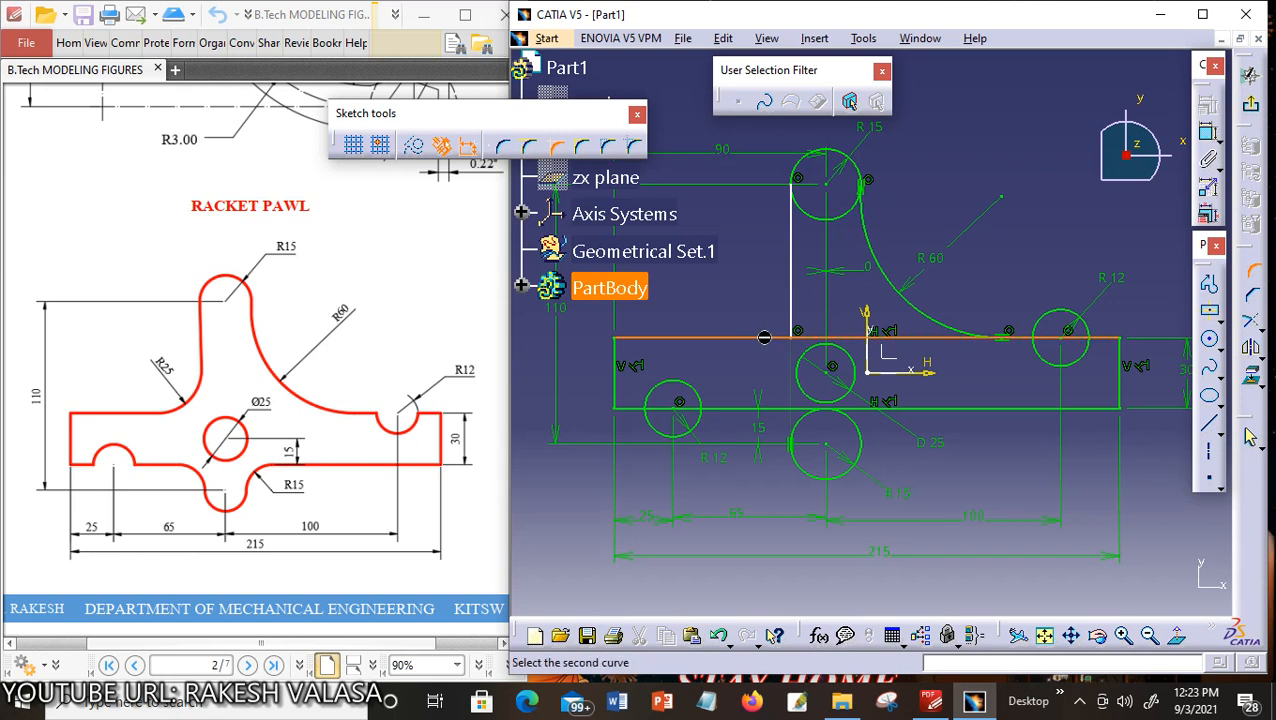
pyautogui.click(788, 318)
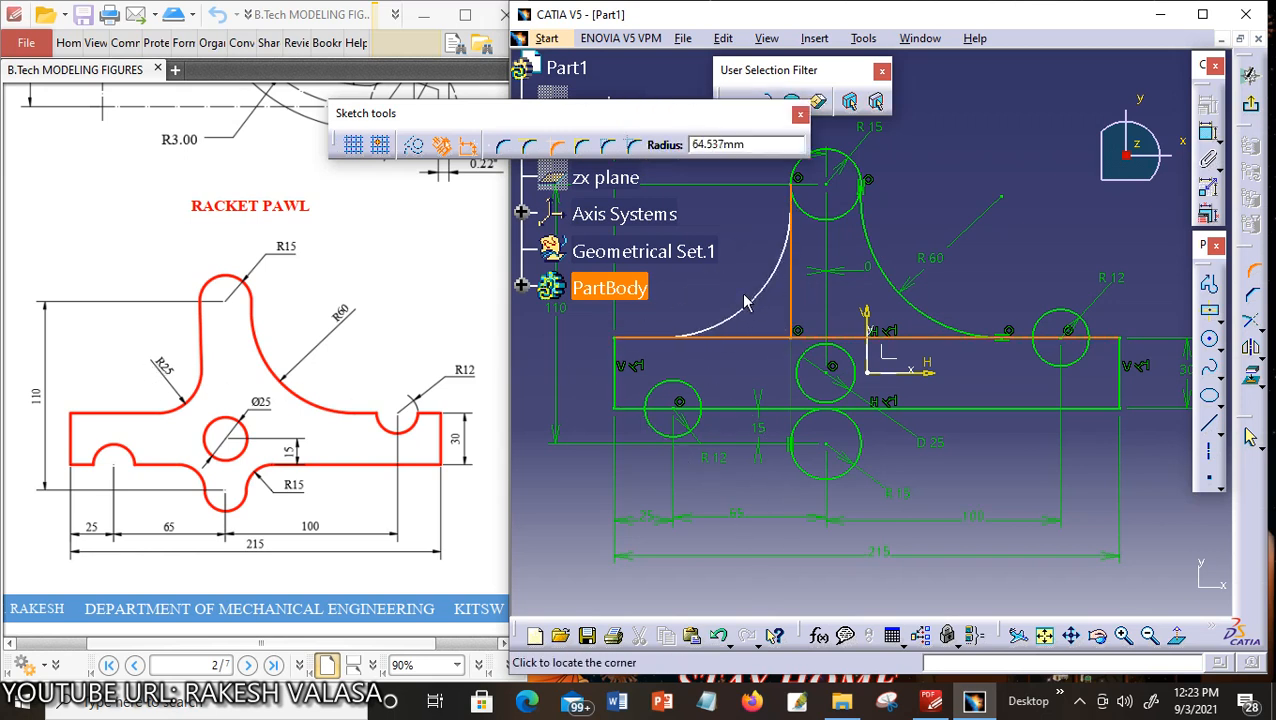
pyautogui.write('25')
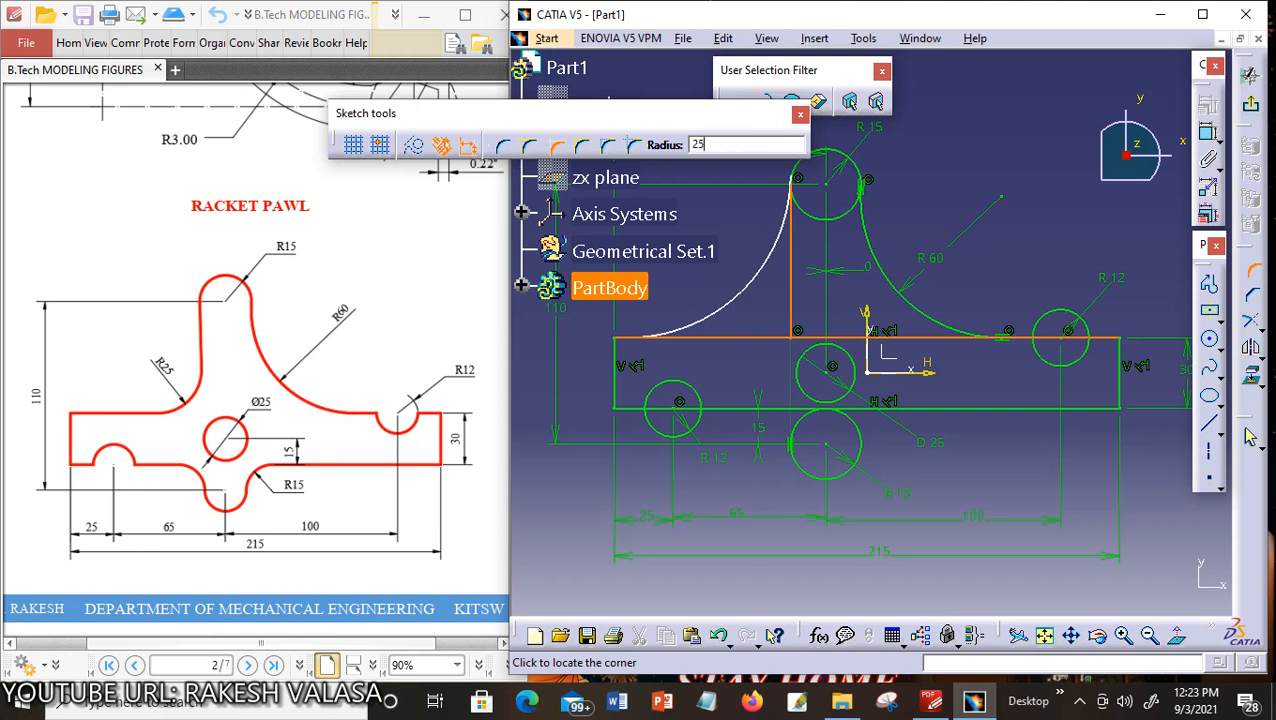
pyautogui.press('Return')
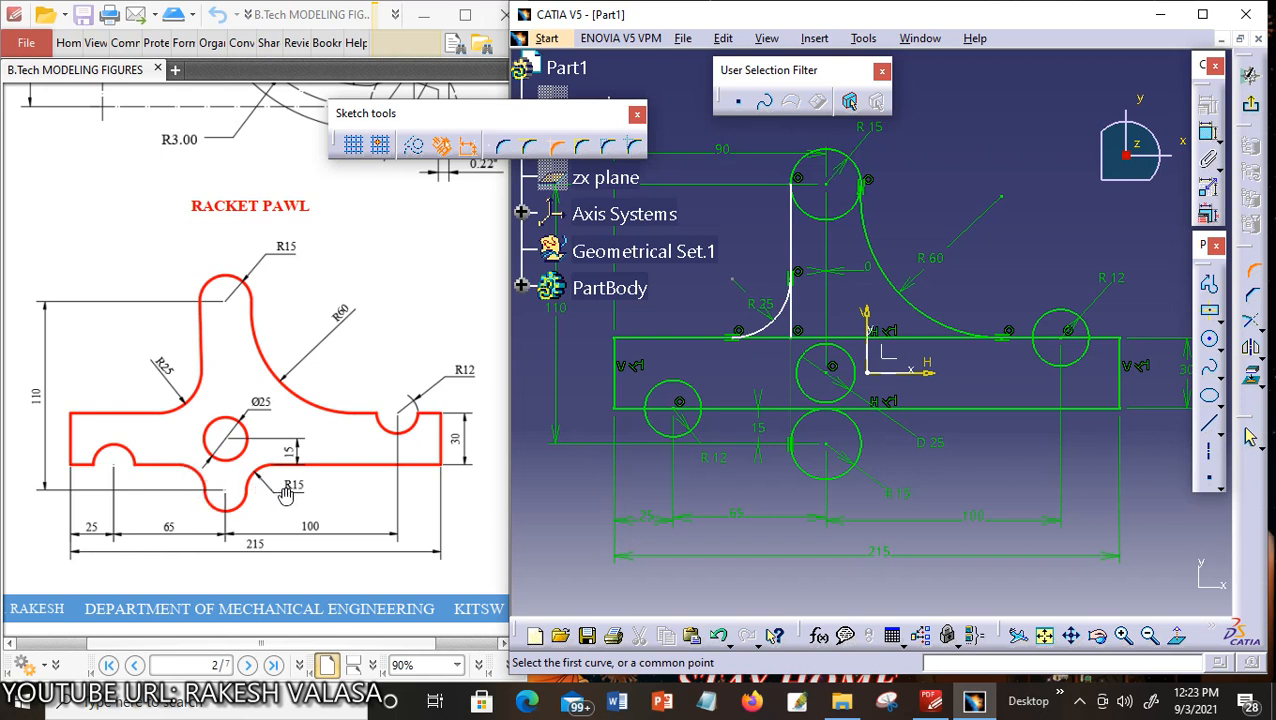
# Add untrimmed 15 mm radius corners between the rectangle's lower edge and both sides of the circle below it
pyautogui.click(775, 409)
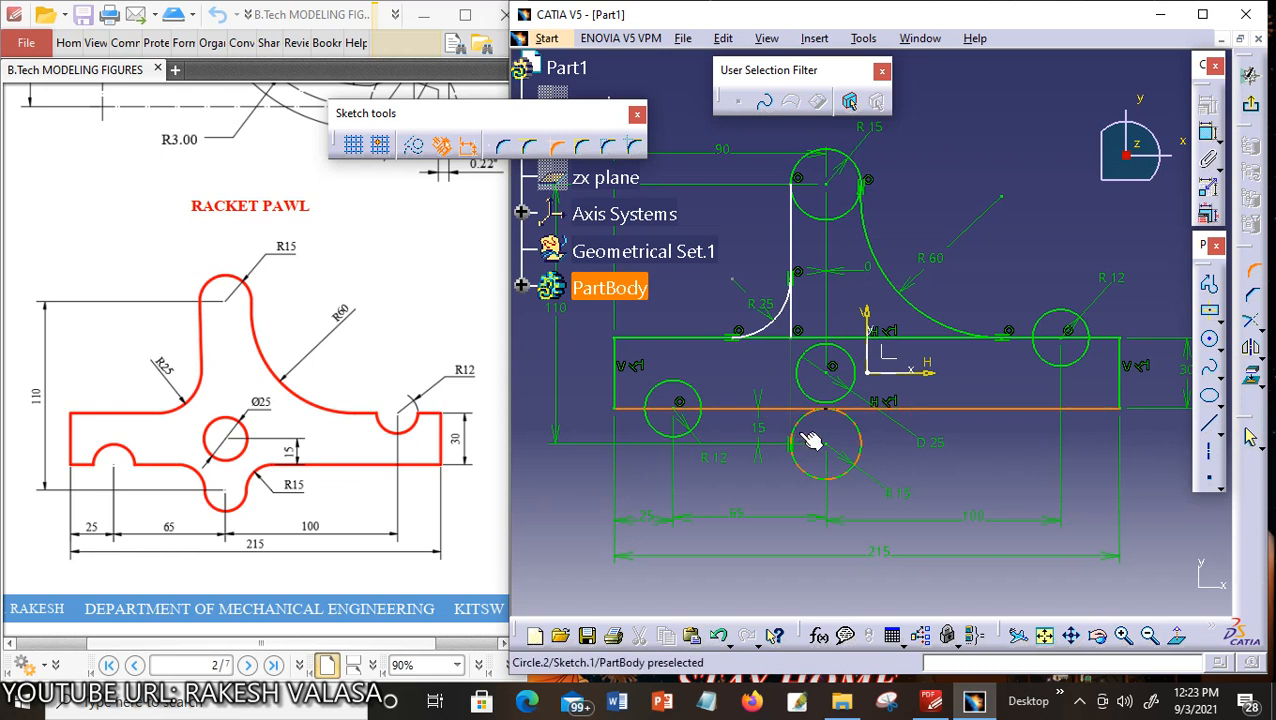
pyautogui.click(792, 438)
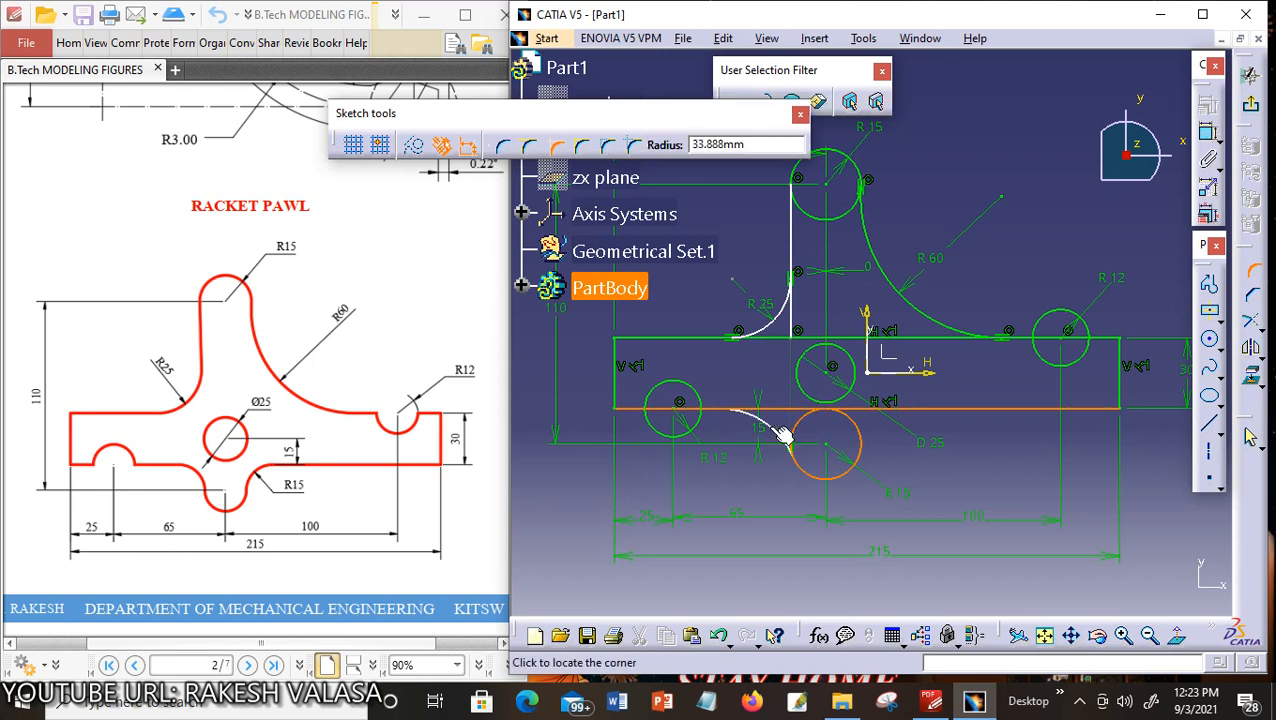
pyautogui.write('15')
pyautogui.press('Return')
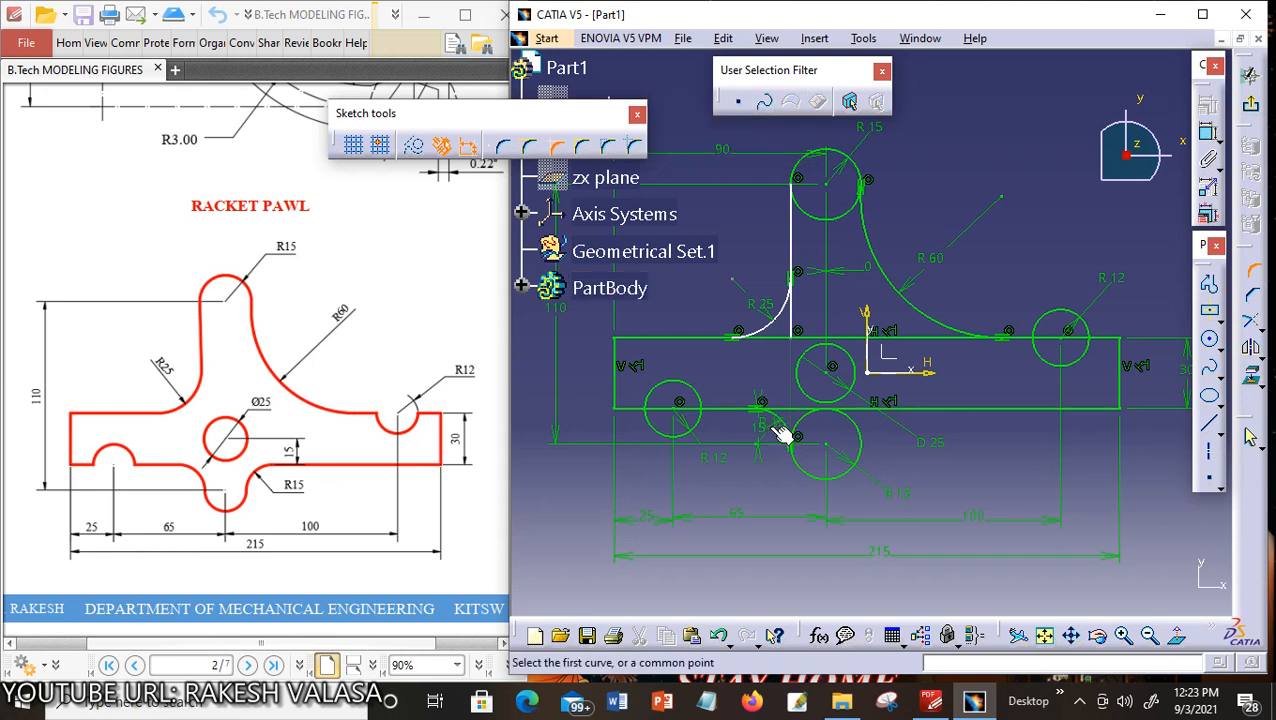
pyautogui.click(860, 435)
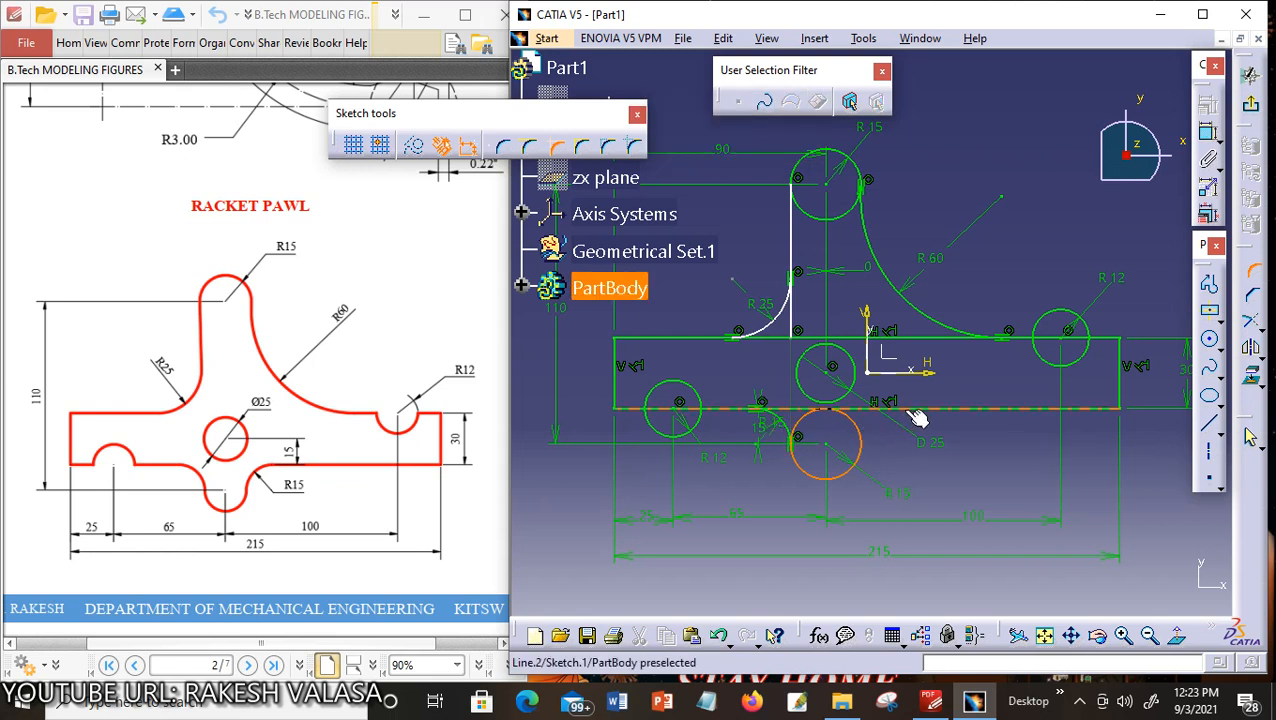
pyautogui.click(910, 410)
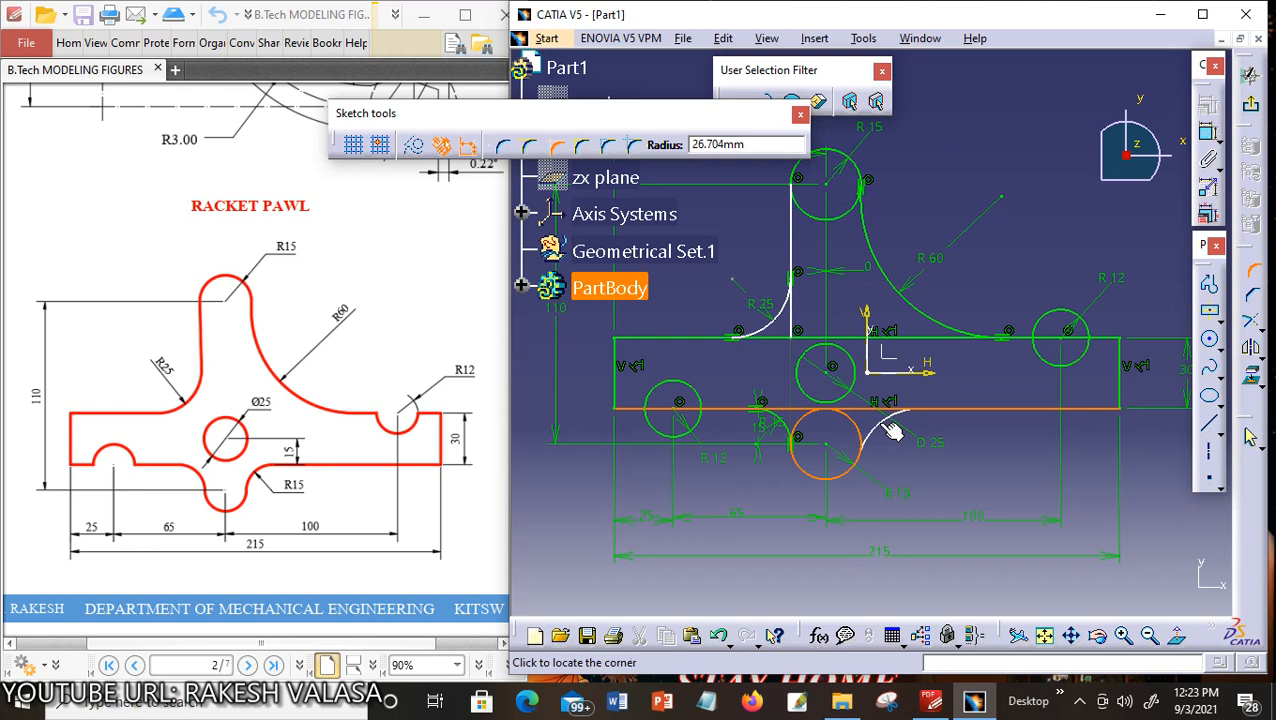
pyautogui.write('15')
pyautogui.press('Return')
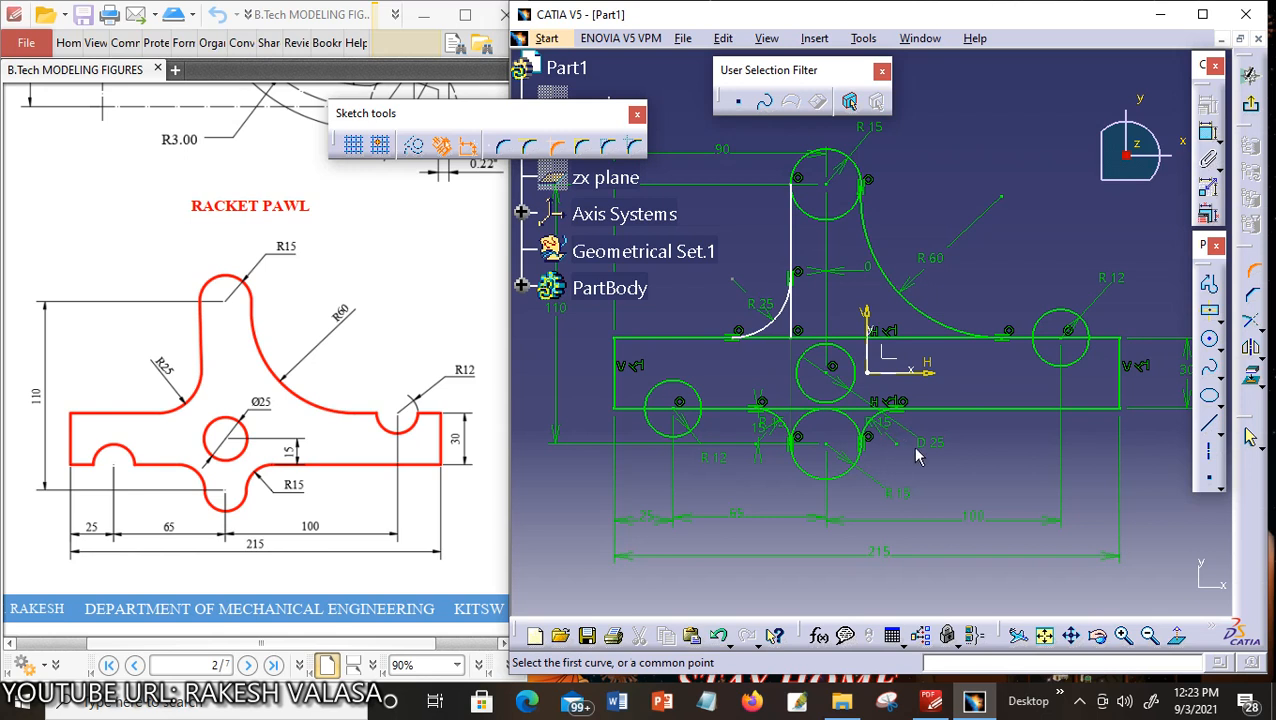
pyautogui.press('Escape')
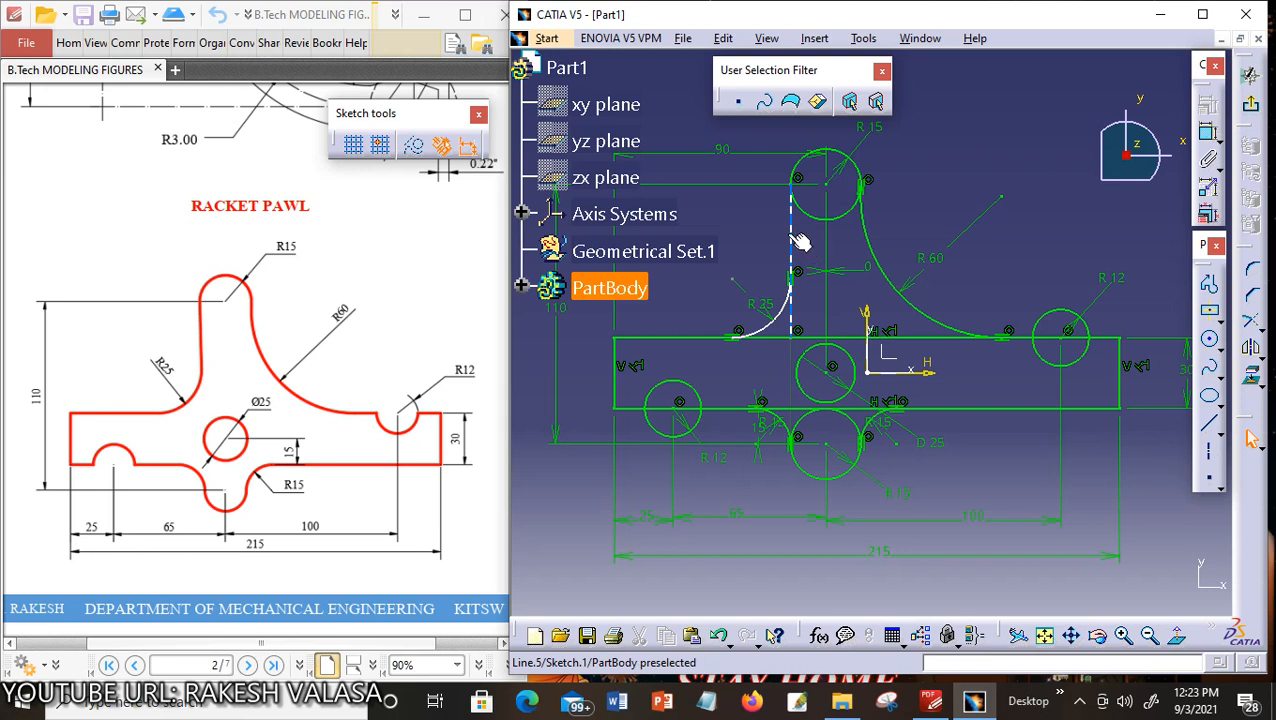
# Apply a vertical constraint to the line between the upper circle and the rectangle's upper edge
pyautogui.click(1210, 138)
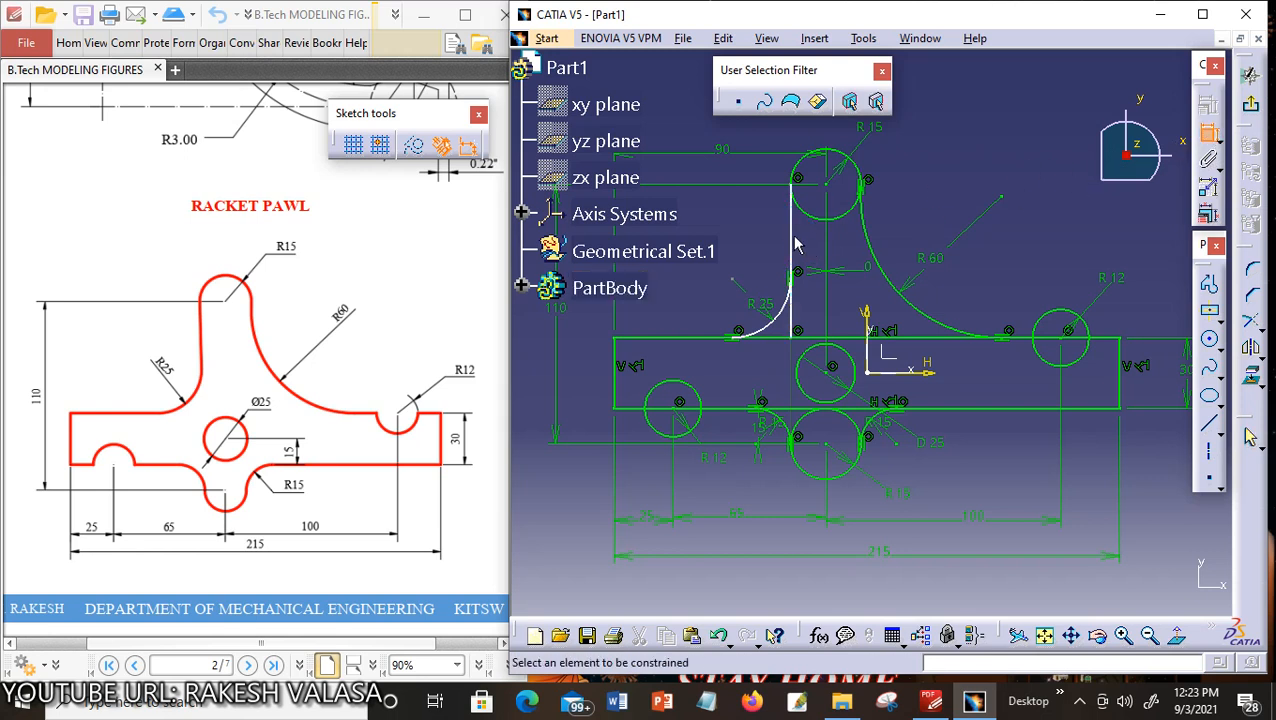
pyautogui.click(791, 241)
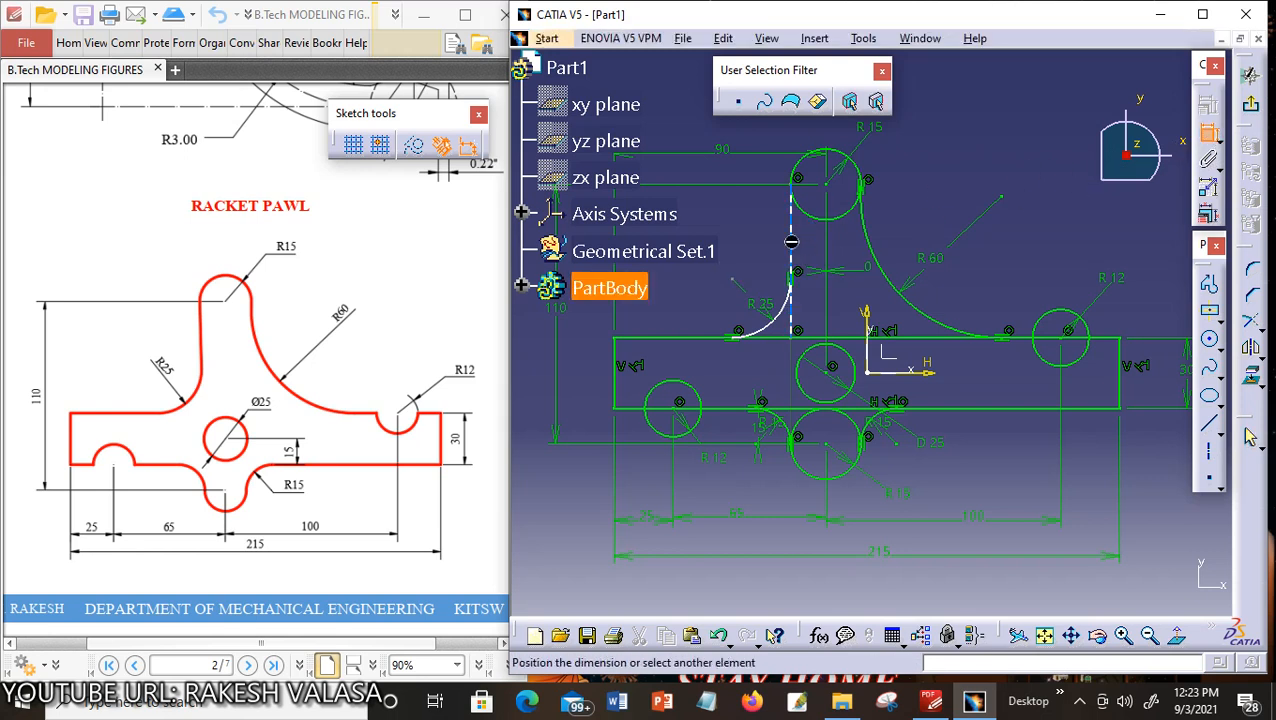
pyautogui.rightClick(791, 241)
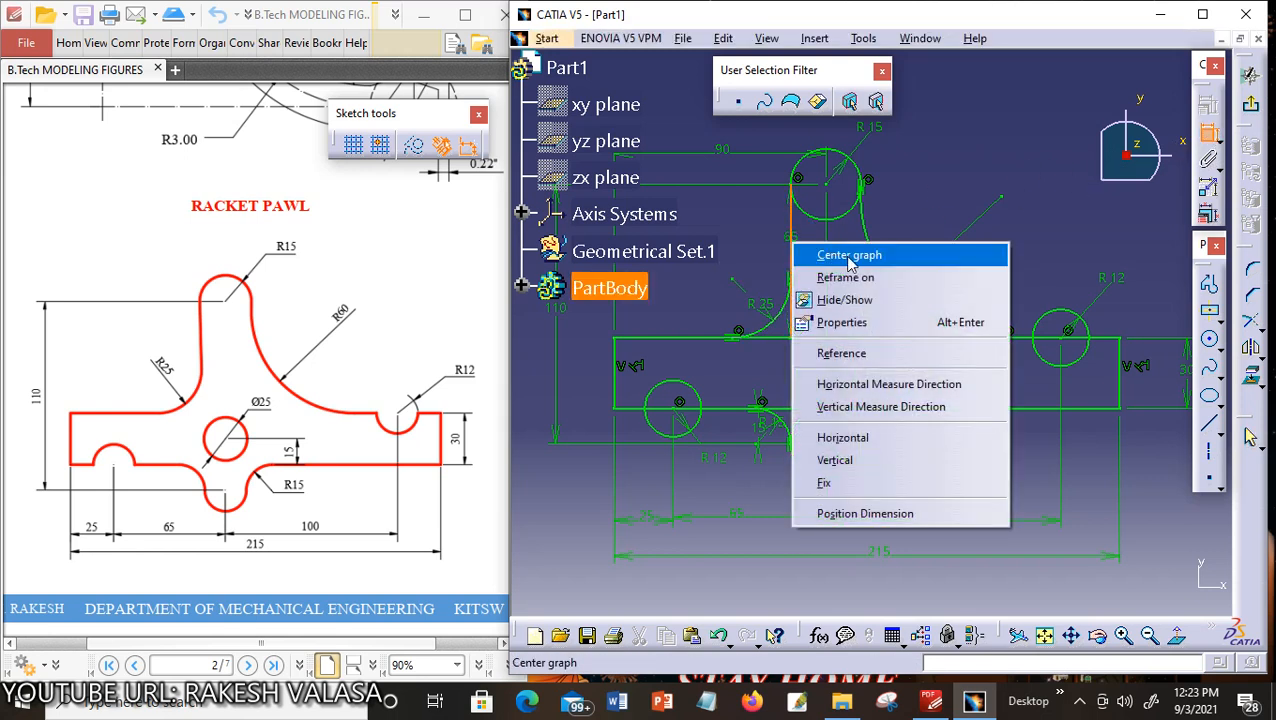
pyautogui.click(864, 460)
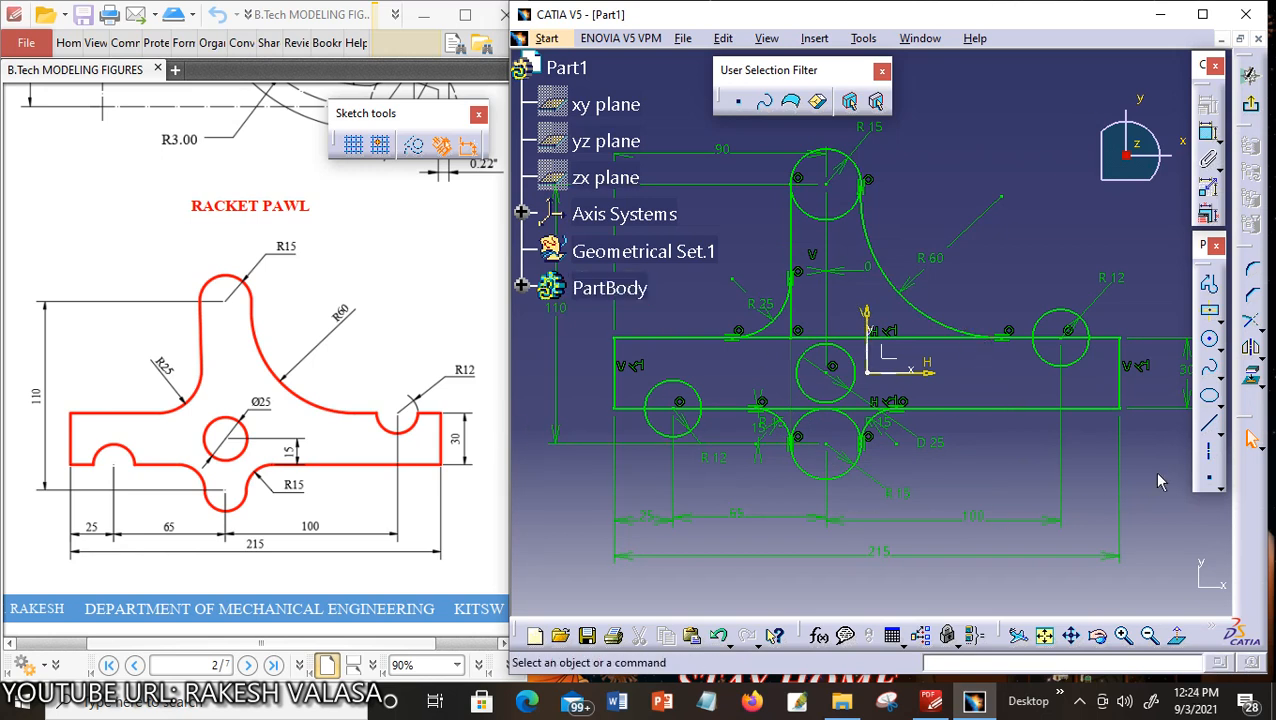
# Quick-trim the upper circle's lower arc, the excess lines between the R60 and R25 corners, and the right circle into a semicircular notch
pyautogui.click(1260, 328)
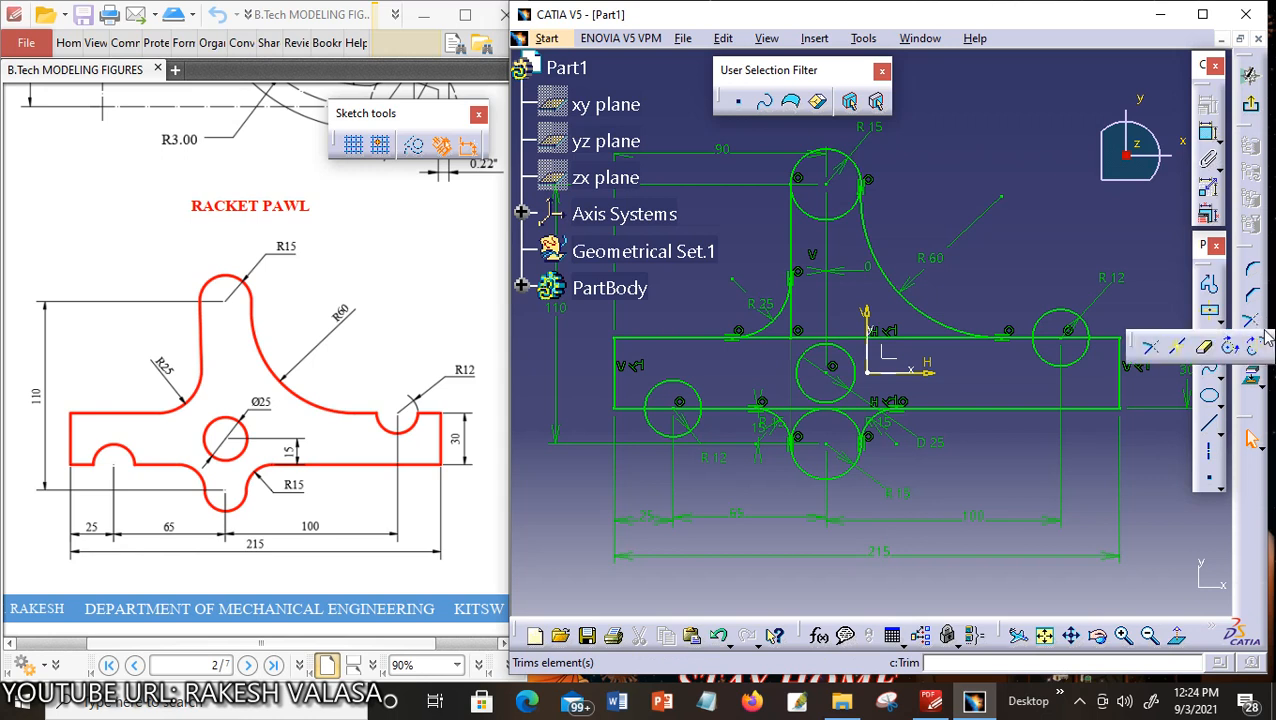
pyautogui.click(1207, 348)
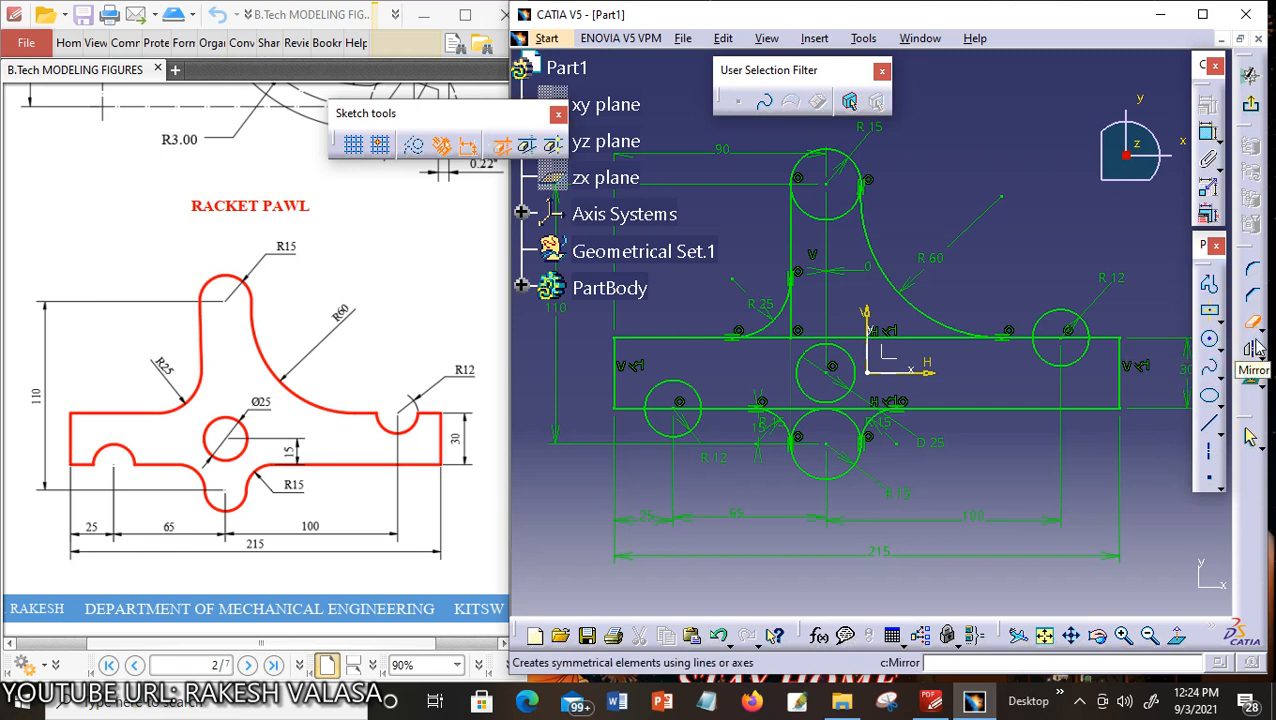
pyautogui.click(1248, 325)
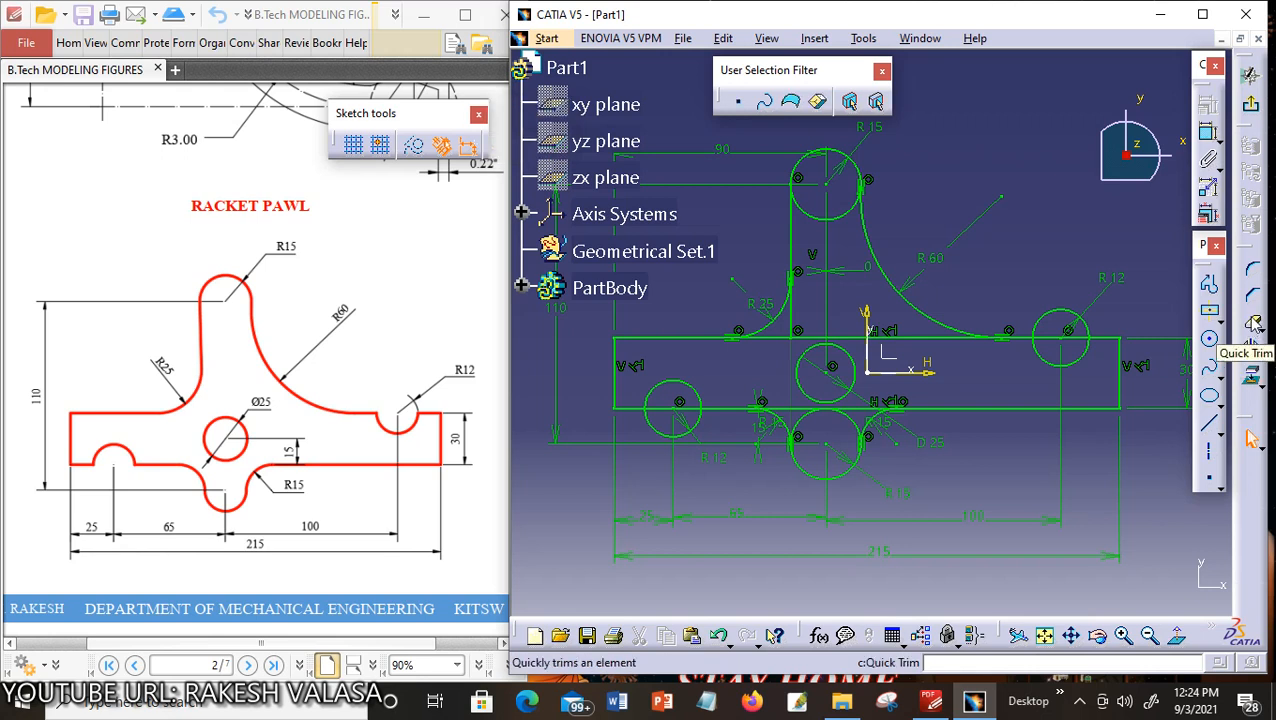
pyautogui.click(1253, 326)
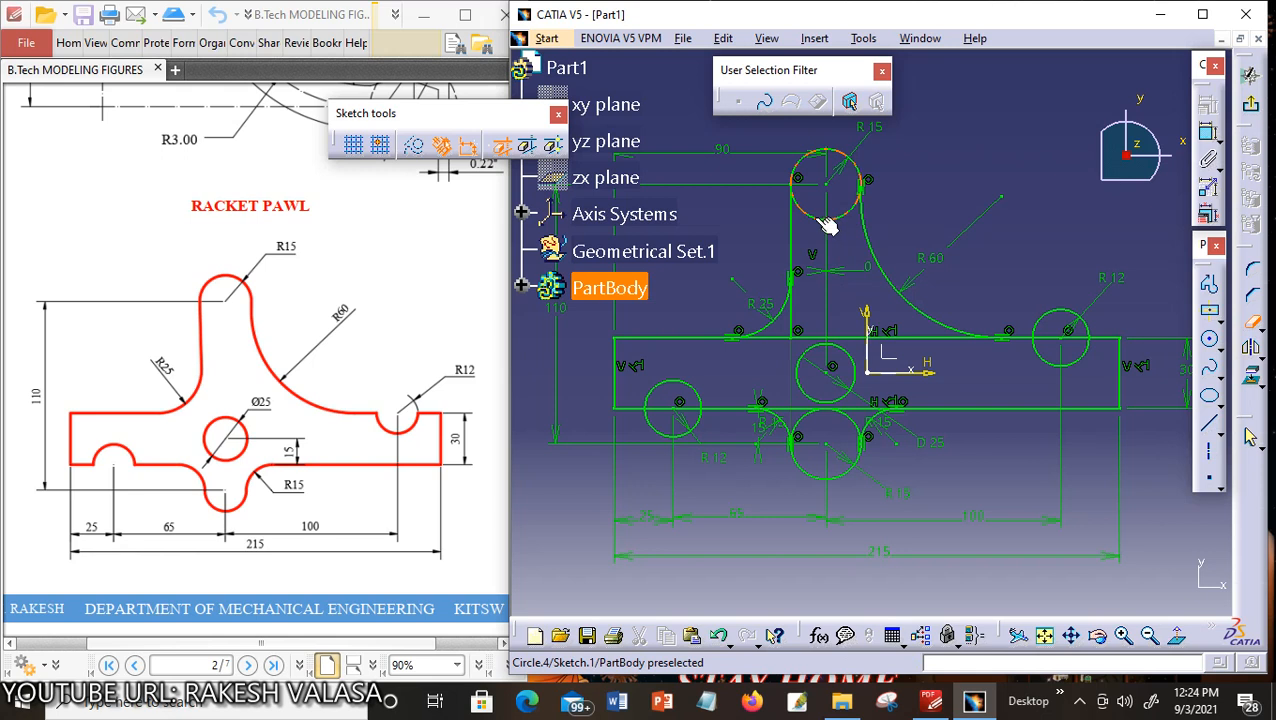
pyautogui.click(826, 218)
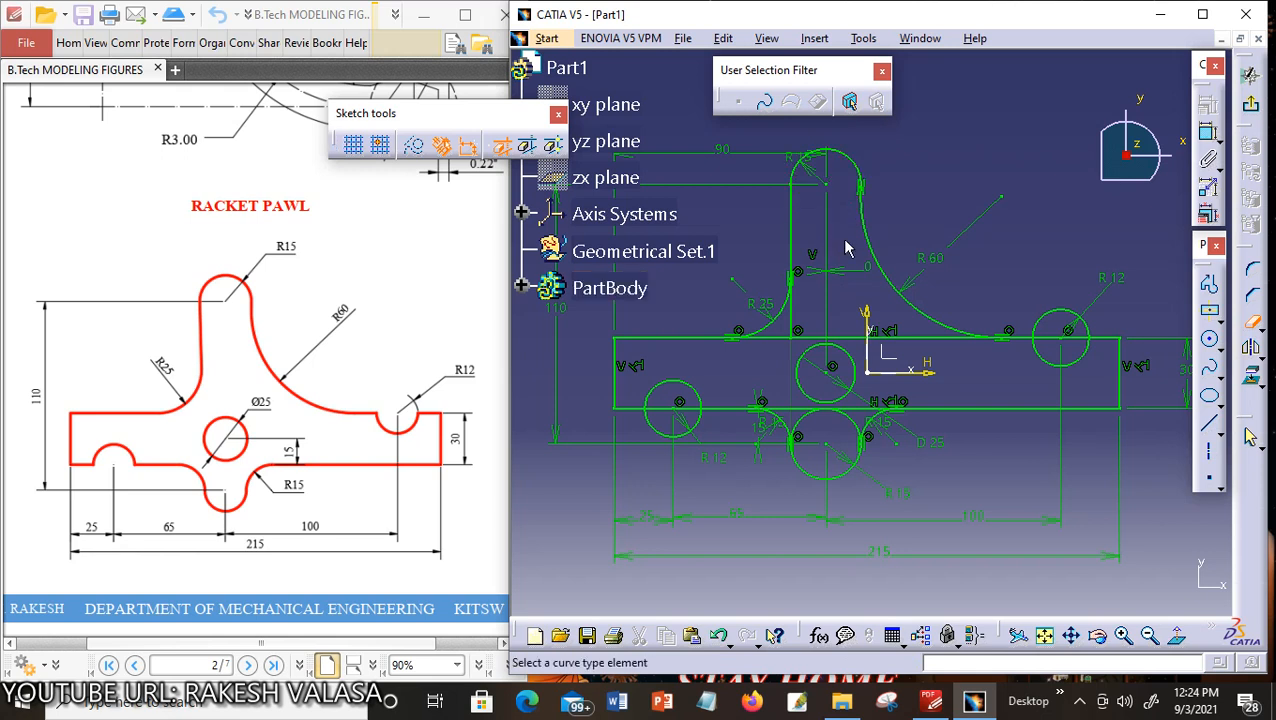
pyautogui.click(791, 341)
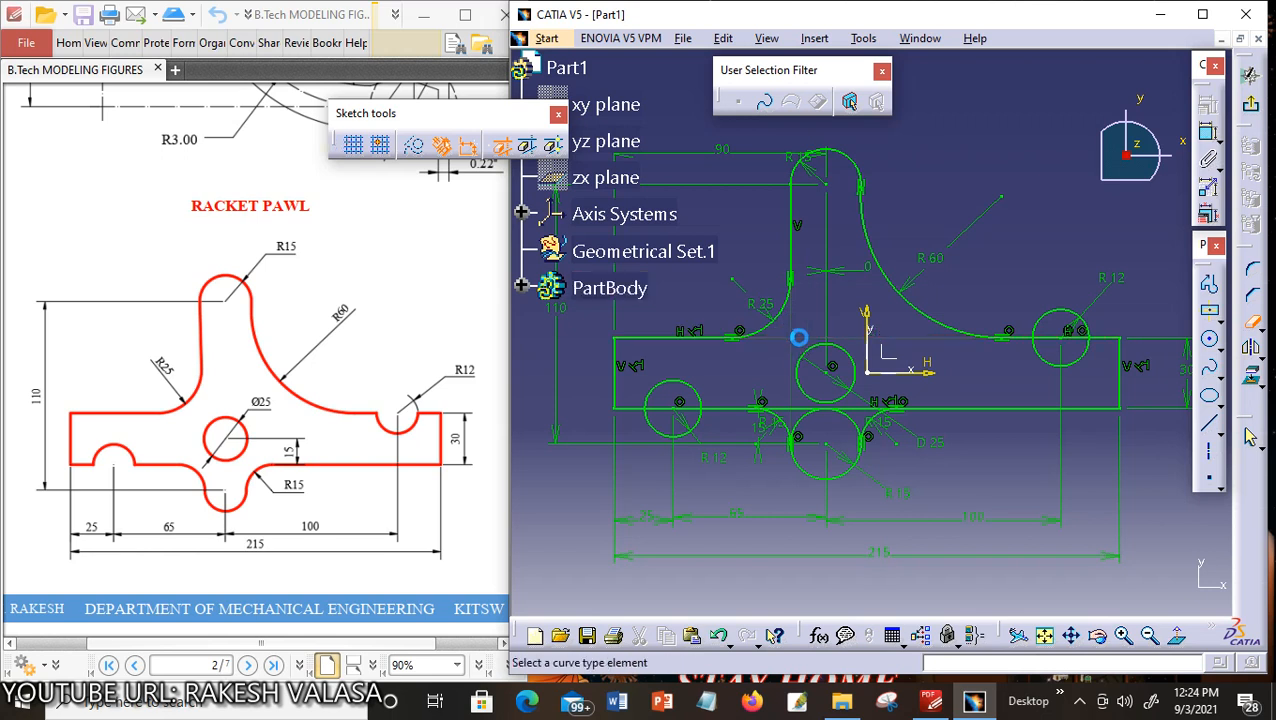
pyautogui.click(1060, 318)
pyautogui.click(1075, 341)
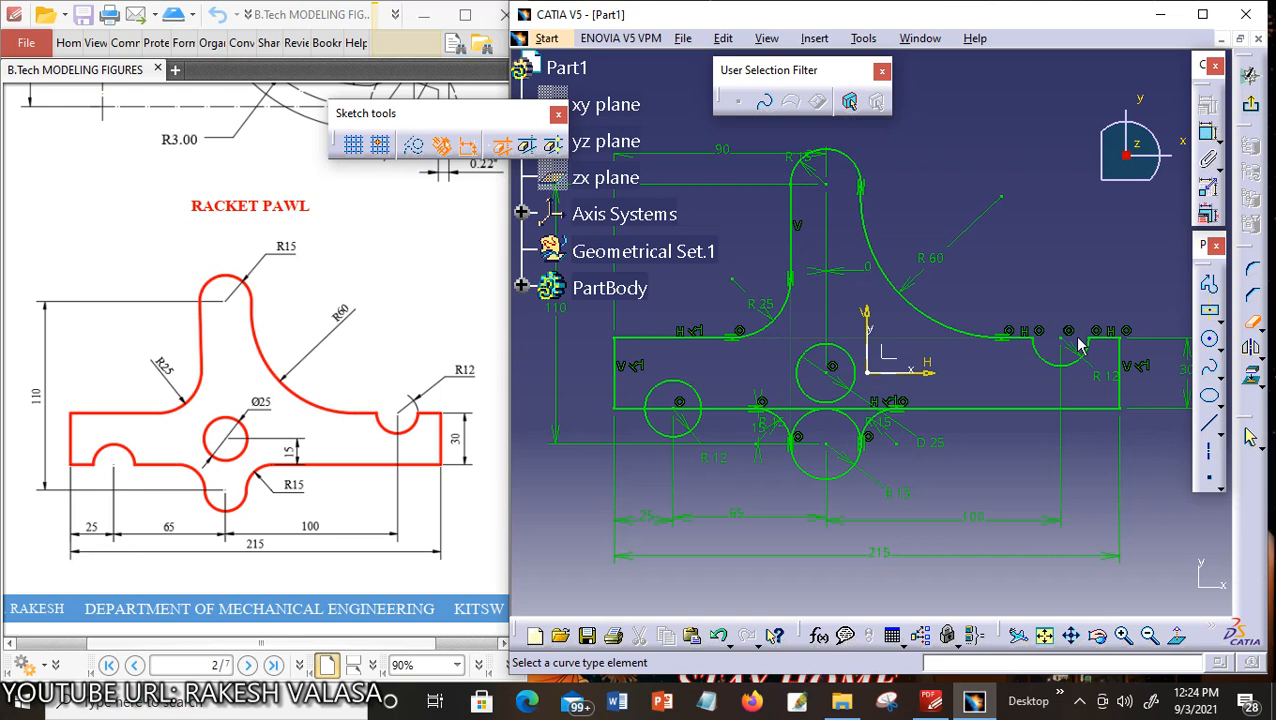
# Trim the rectangle's lower edge between the R15 corners, converting its length into a distance, and trim the lower-left circle into a semicircular notch
pyautogui.click(865, 408)
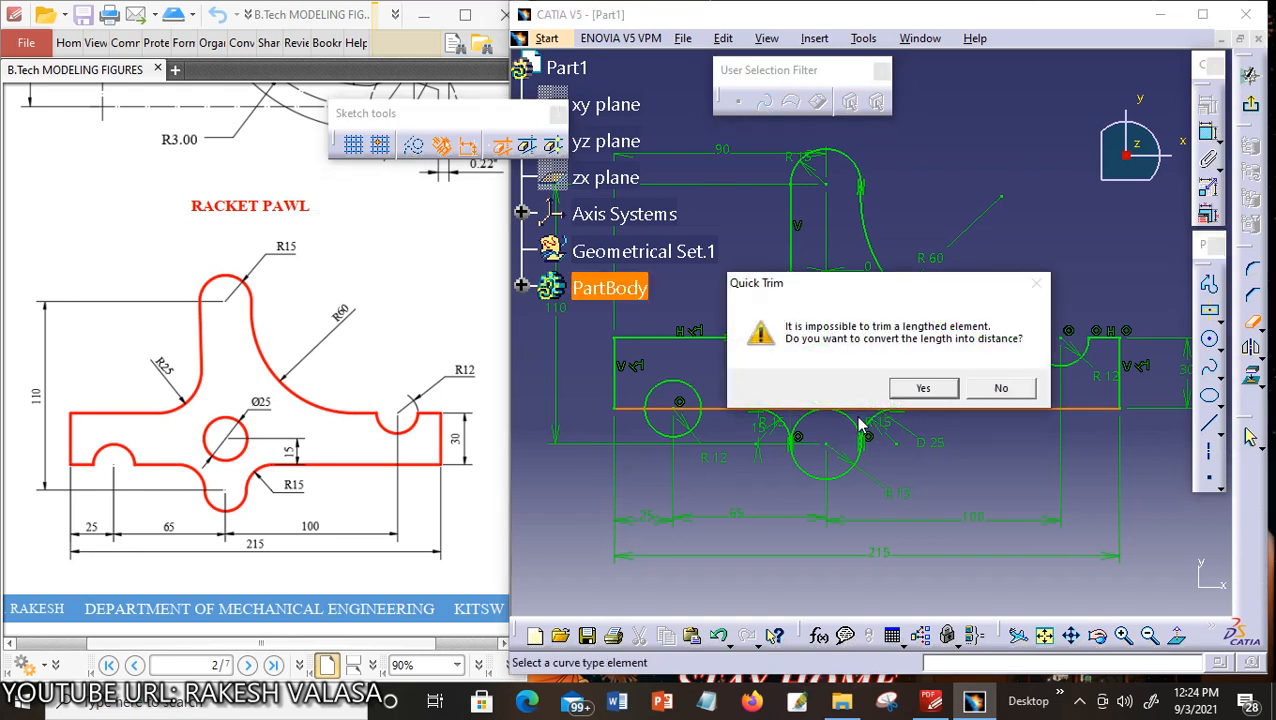
pyautogui.click(920, 391)
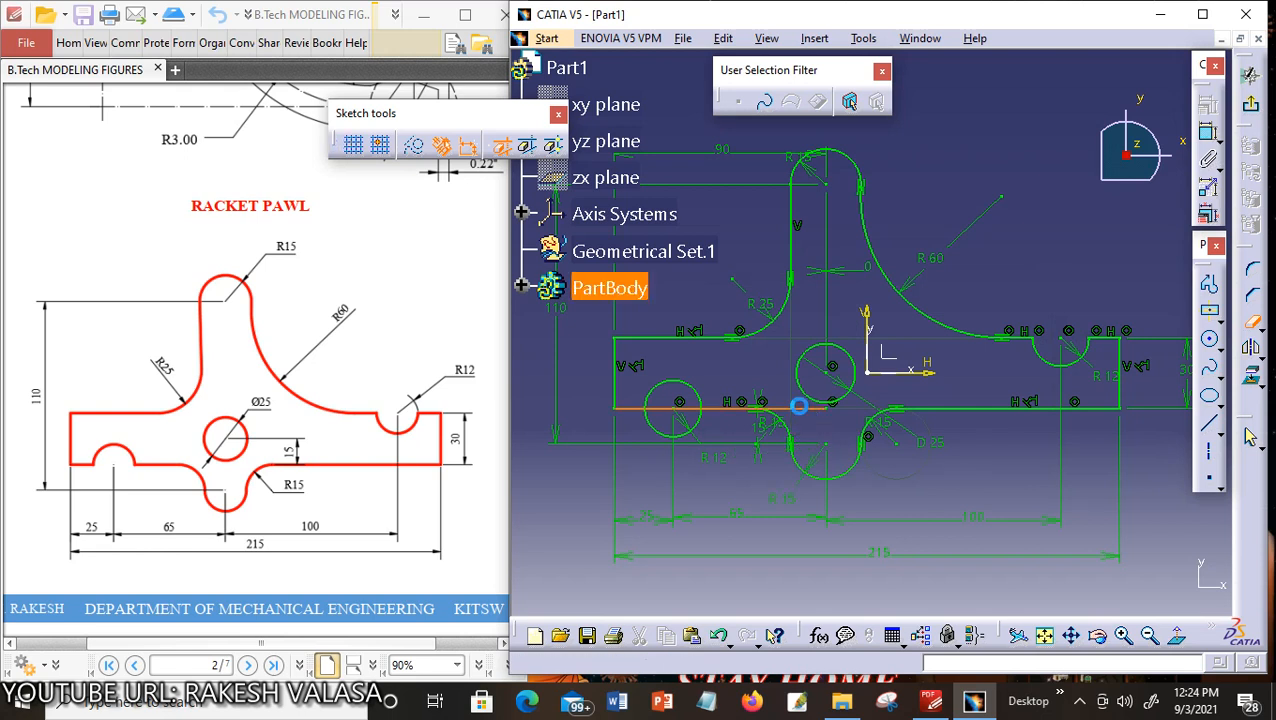
pyautogui.click(799, 405)
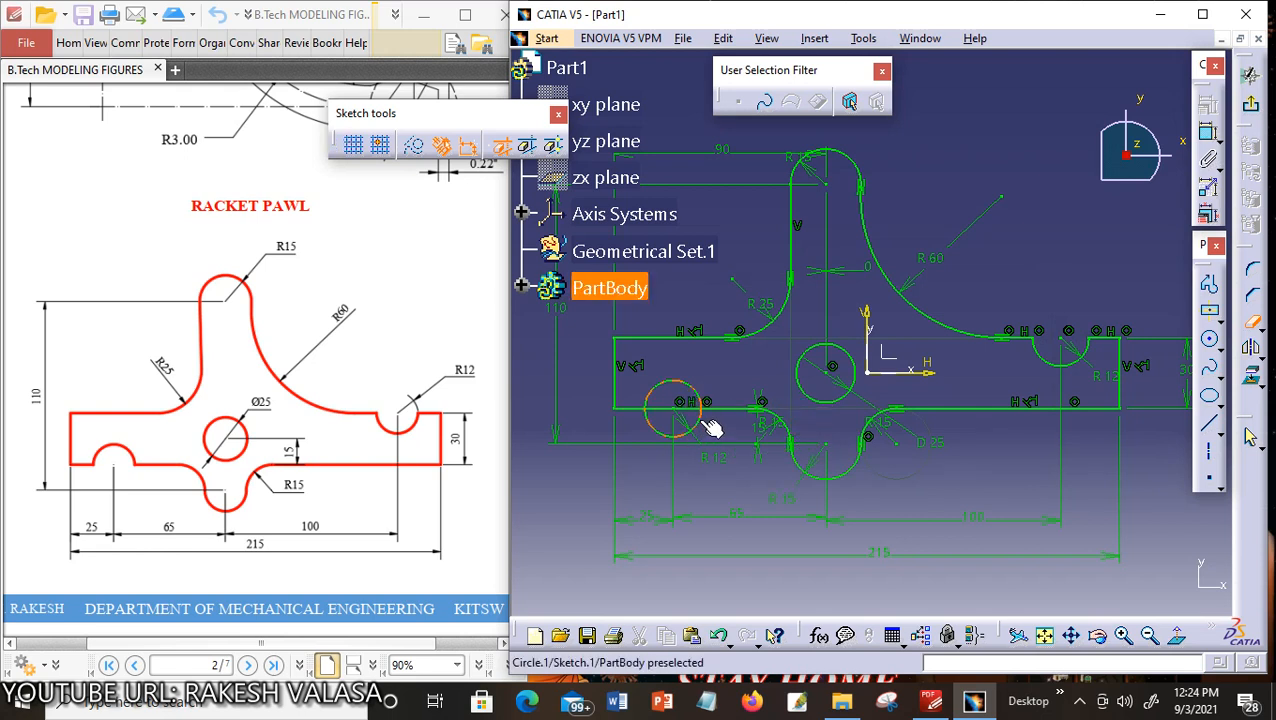
pyautogui.click(708, 428)
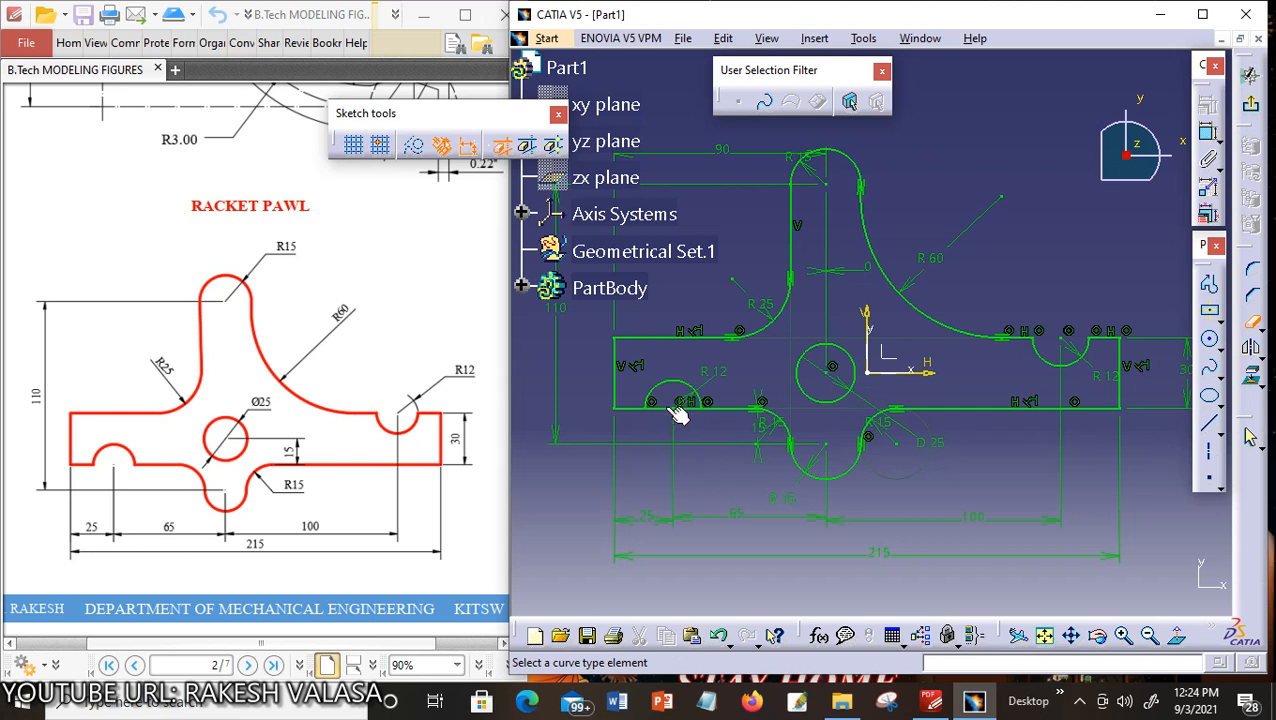
pyautogui.click(677, 408)
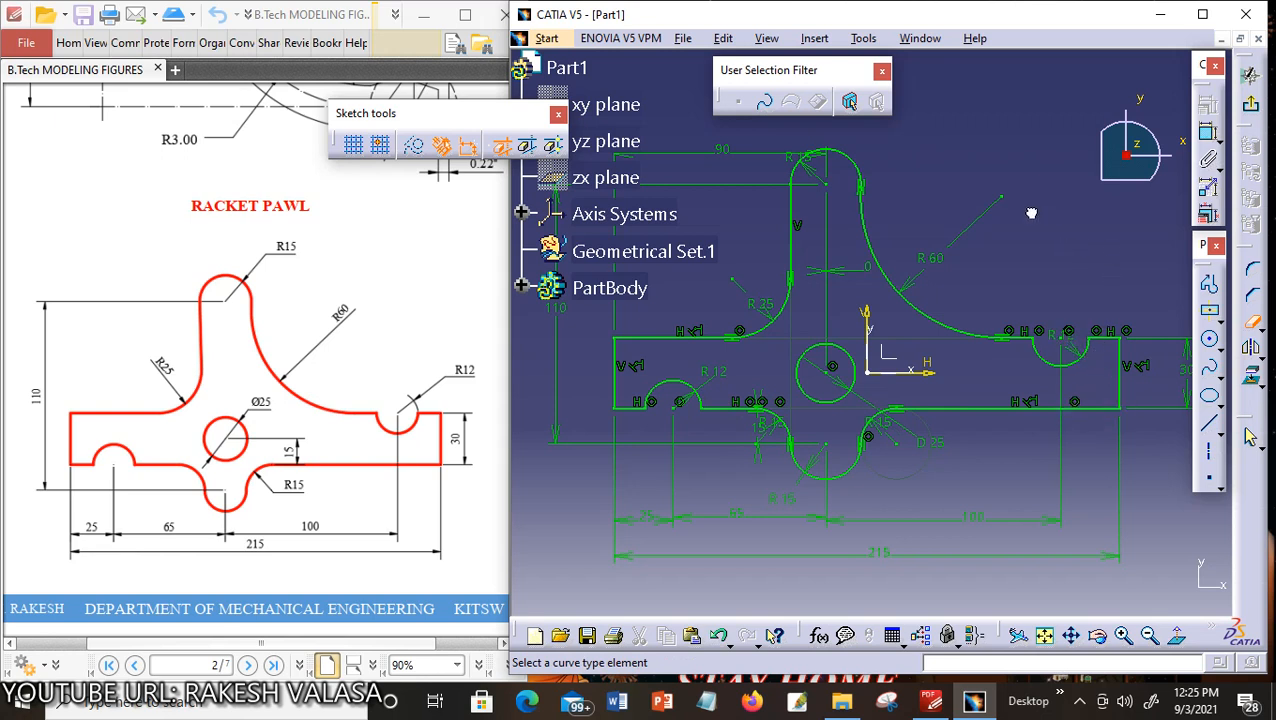
# Move the right notch's R12 dimension below the edge and hide the zero offset, 15 mm and left corner's R15 dimensions
pyautogui.moveTo(1066, 336); pyautogui.dragTo(1096, 372)
pyautogui.rightClick(862, 274)
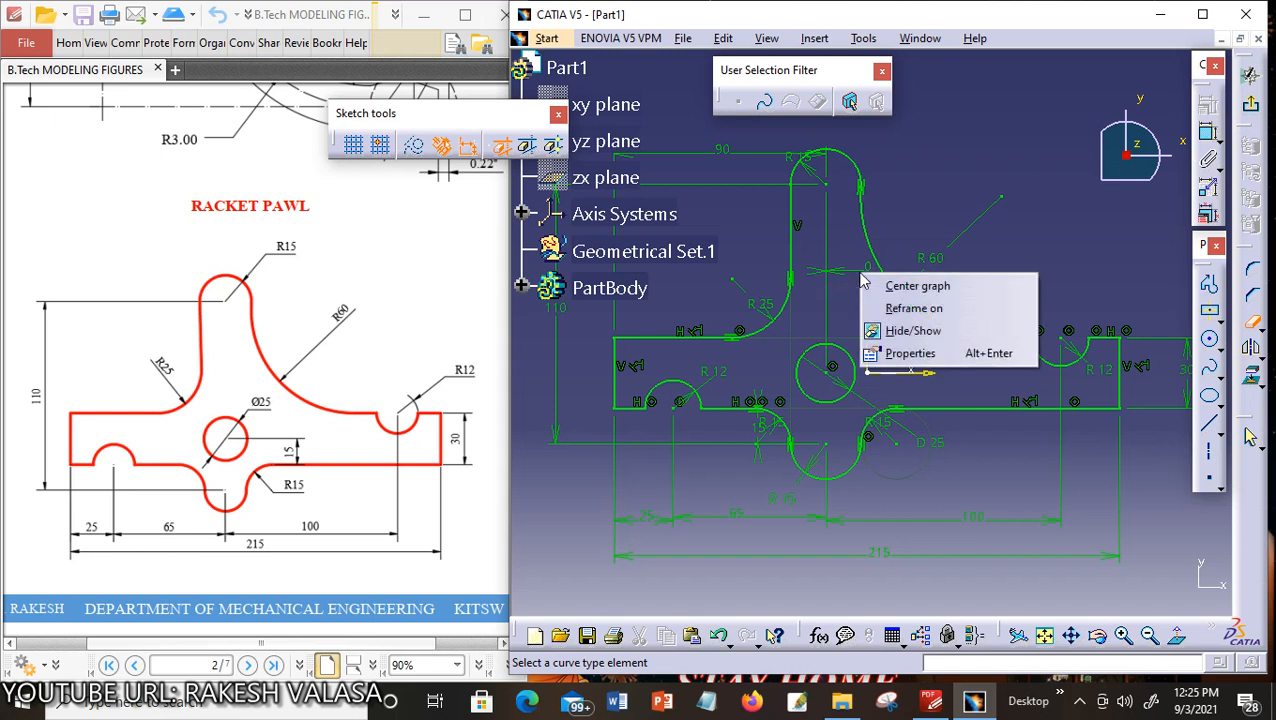
pyautogui.click(906, 331)
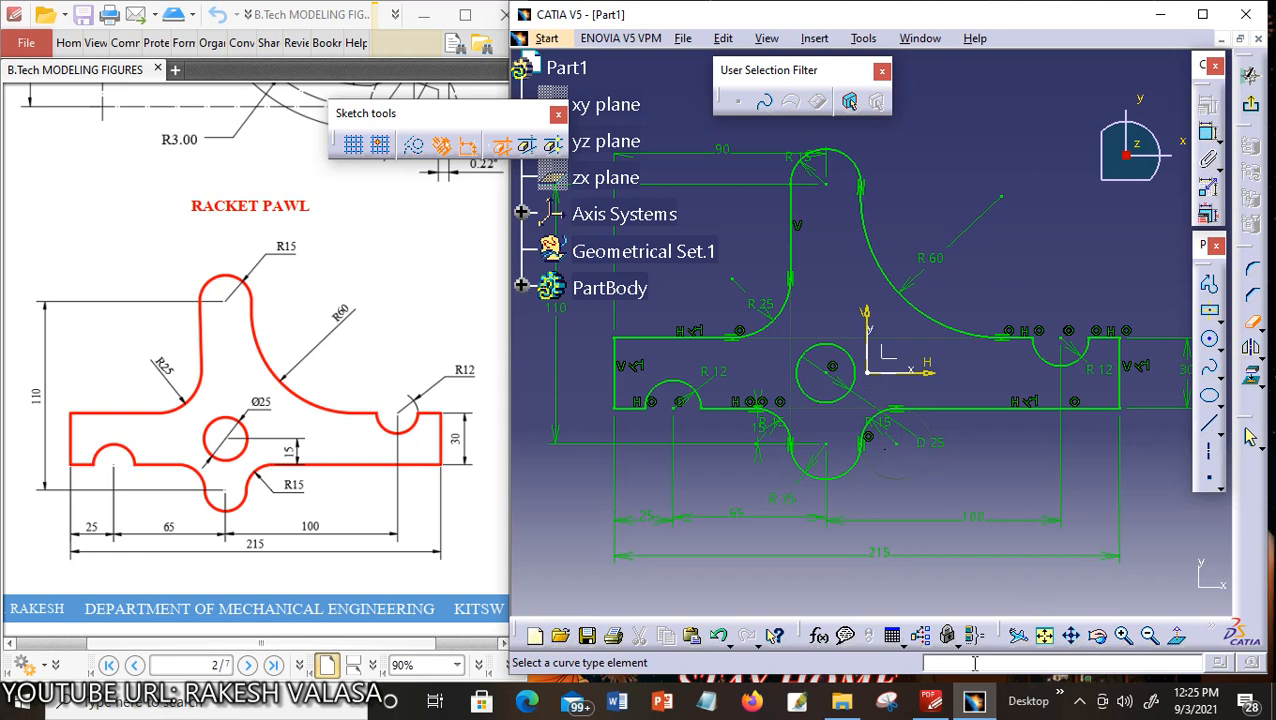
pyautogui.rightClick(761, 432)
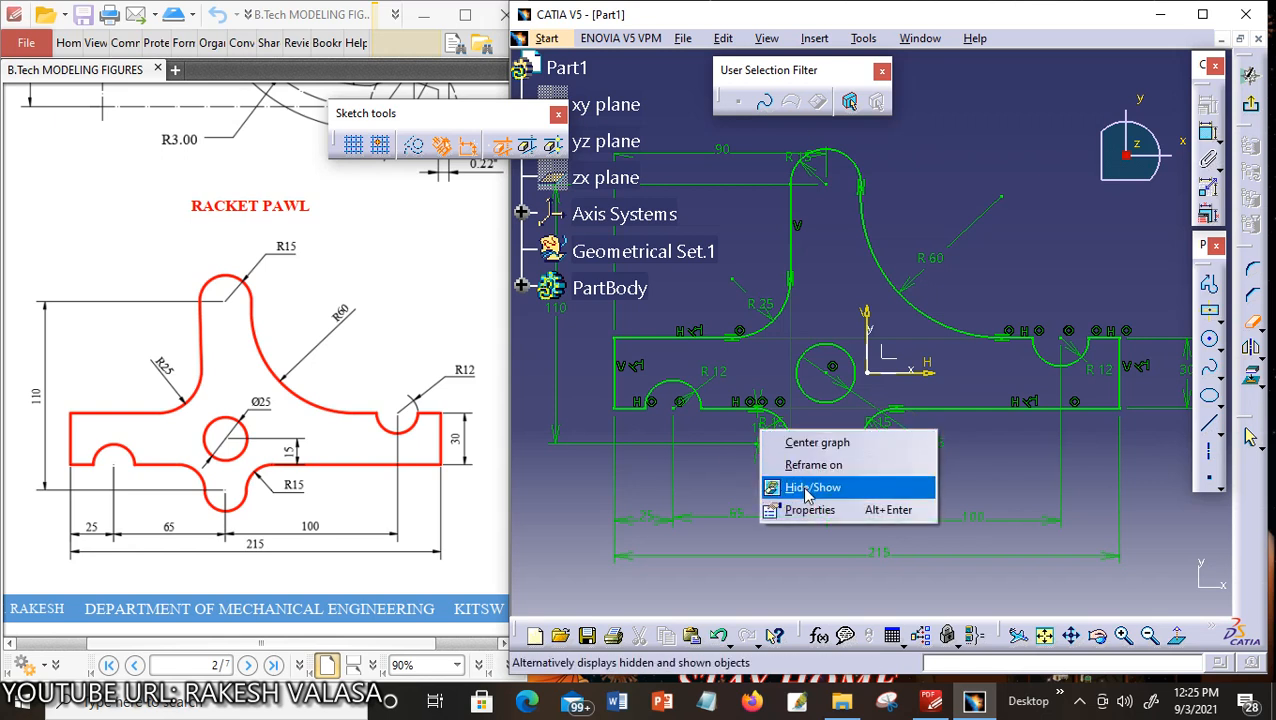
pyautogui.click(790, 487)
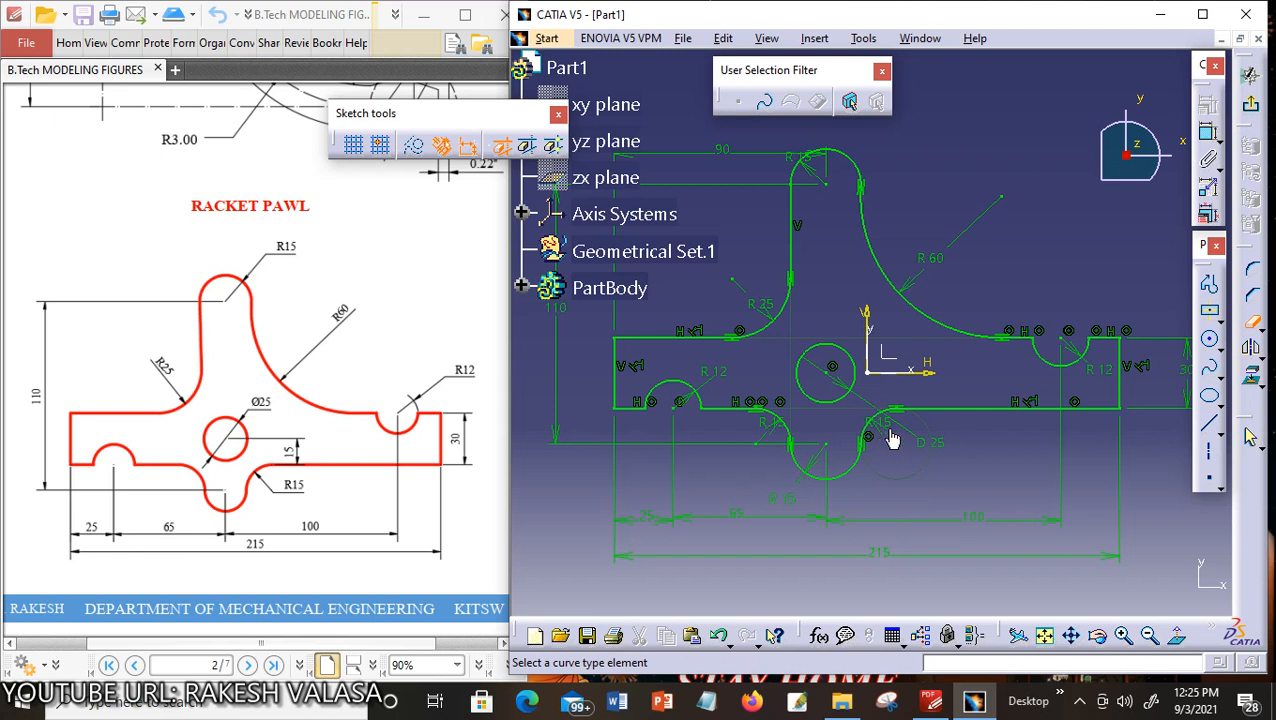
pyautogui.rightClick(770, 433)
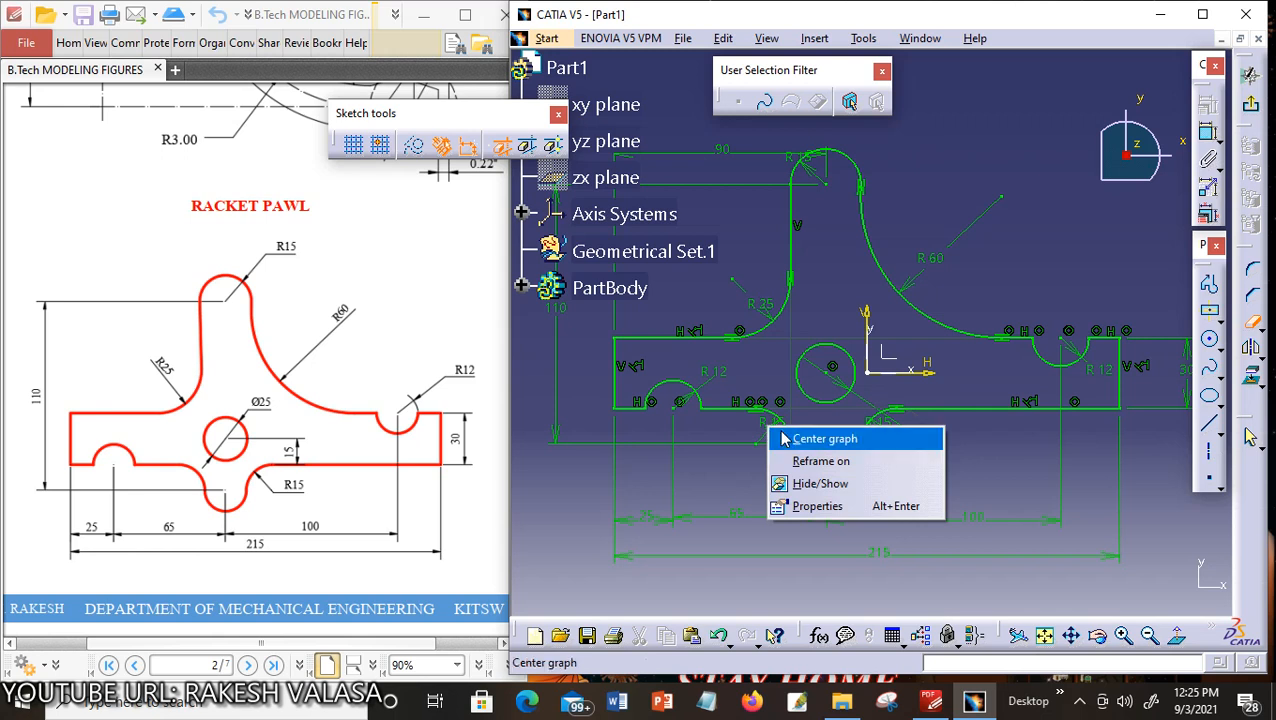
pyautogui.click(815, 483)
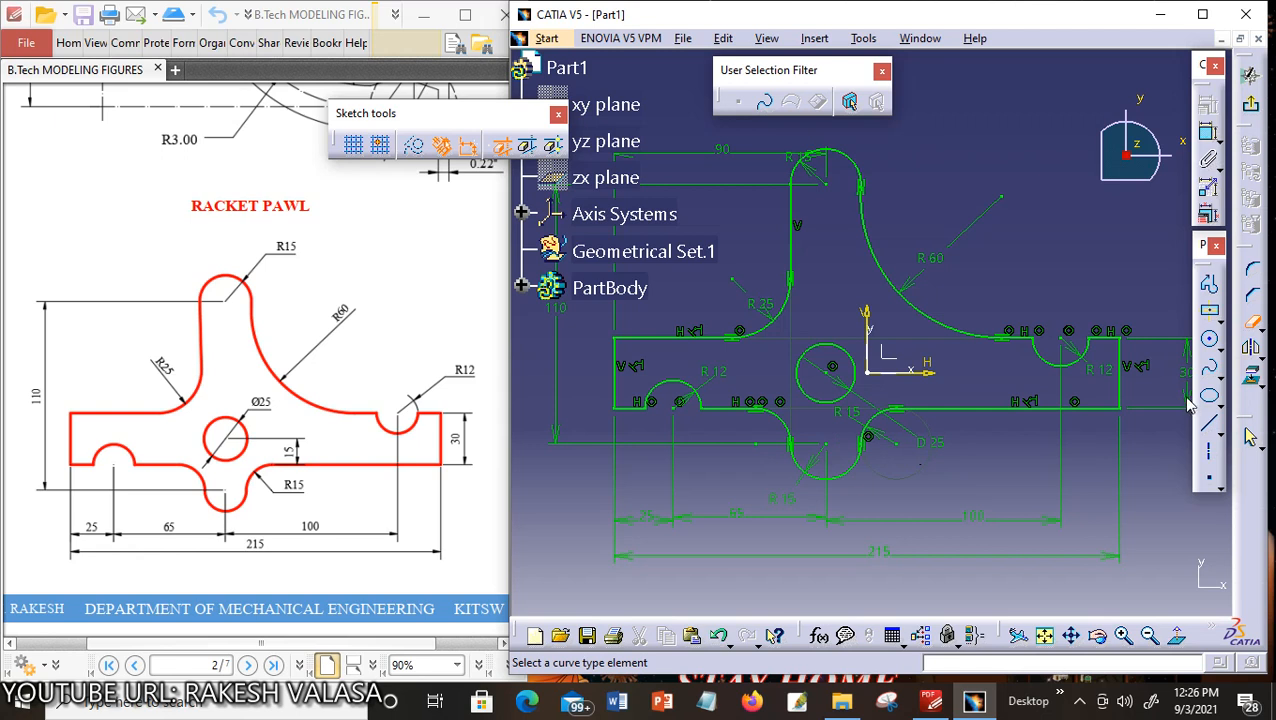
# Dock the Profile toolbar, move the 30 mm and upper arc's R15 dimensions clear of the profile, and hide the 90 mm dimension
pyautogui.moveTo(1188, 400); pyautogui.dragTo(1232, 485)
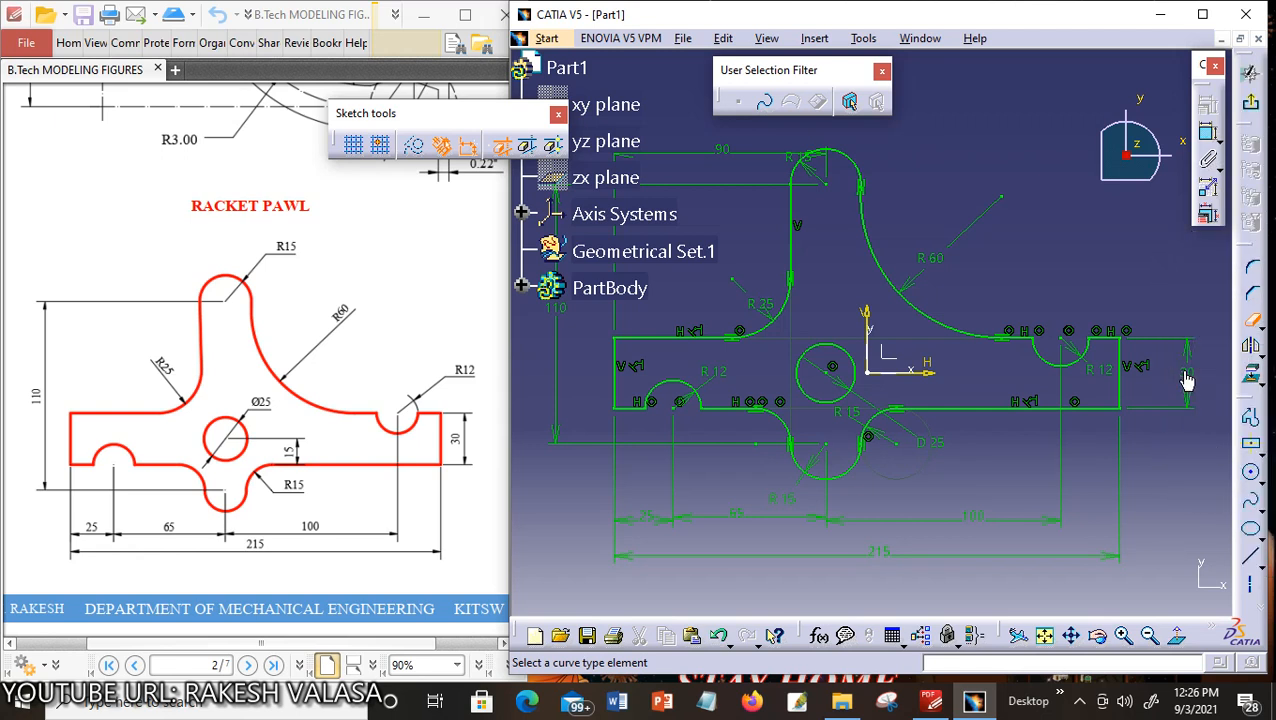
pyautogui.moveTo(1180, 395); pyautogui.dragTo(1160, 396)
pyautogui.moveTo(814, 162); pyautogui.dragTo(934, 181)
pyautogui.rightClick(720, 147)
pyautogui.click(770, 203)
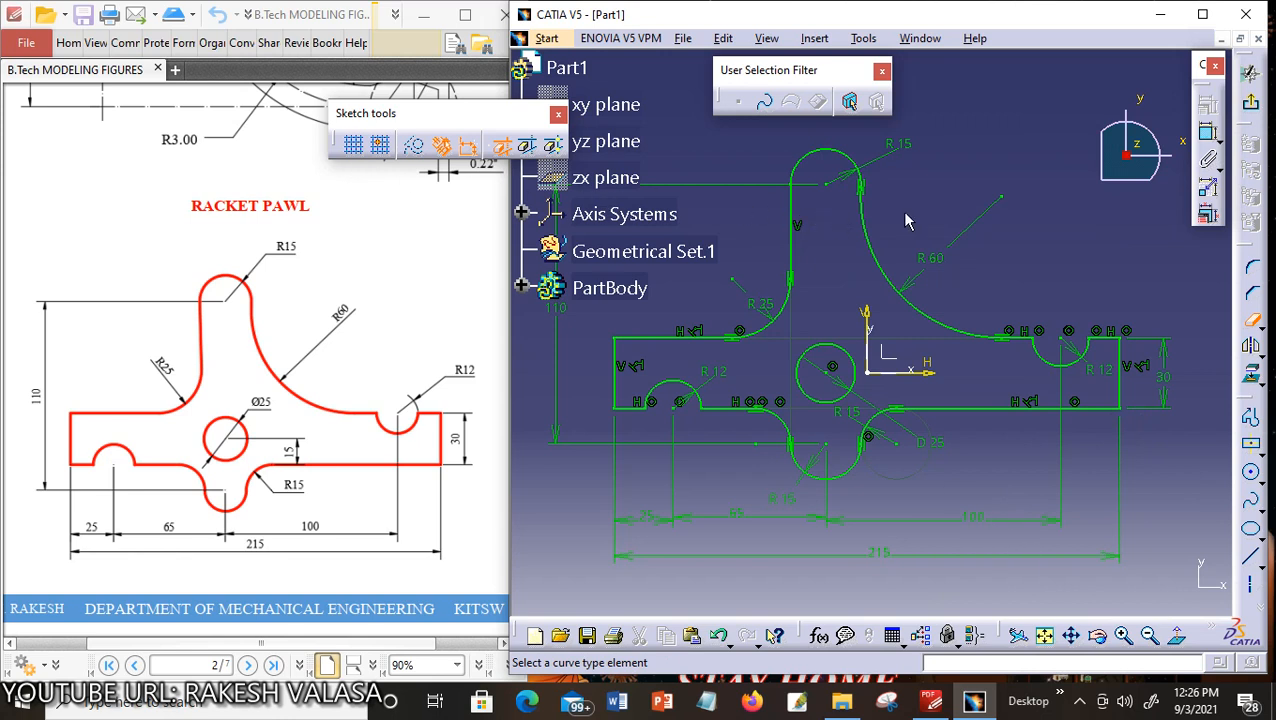
# Leave Quick Trim, float the Sketch tools, View, Measure, Tools and Visualization toolbars, and toggle the dimensional constraints off and back on
pyautogui.press('Escape')
pyautogui.moveTo(389, 120)
pyautogui.mouseDown()
pyautogui.moveTo(935, 132)
pyautogui.moveTo(990, 84)
pyautogui.moveTo(984, 75)
pyautogui.mouseUp()
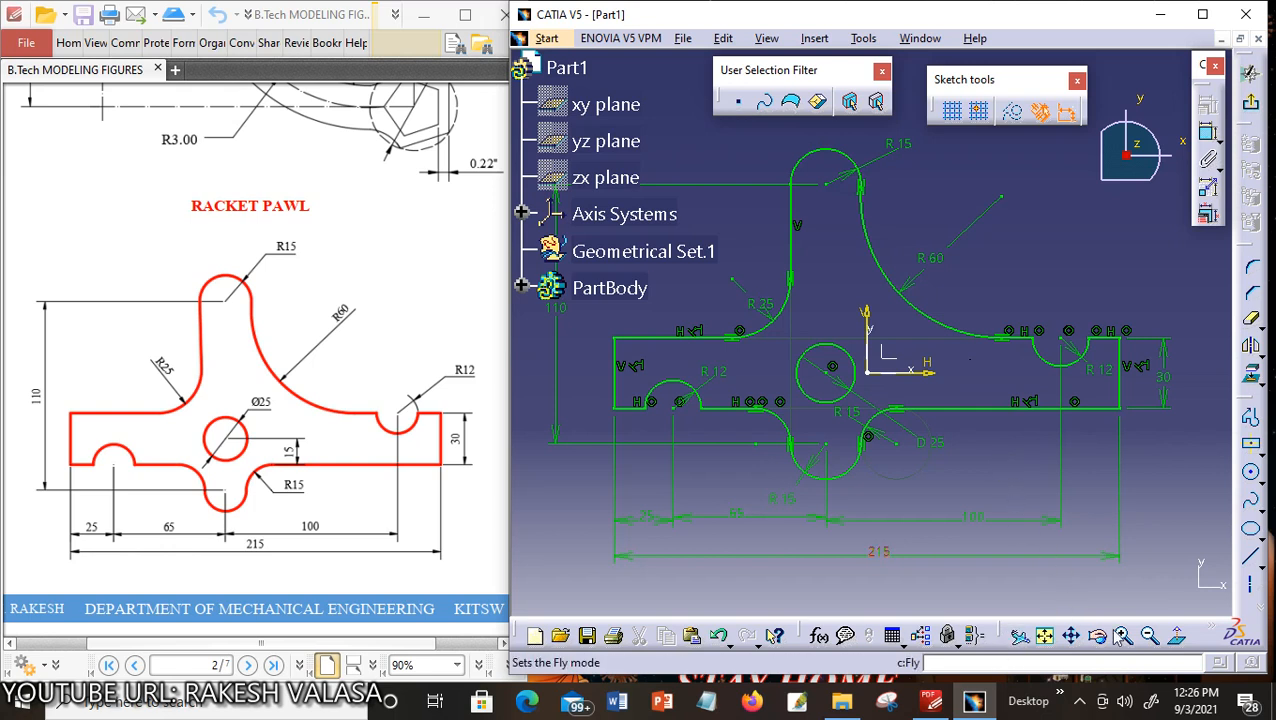
pyautogui.moveTo(1198, 634); pyautogui.dragTo(893, 567)
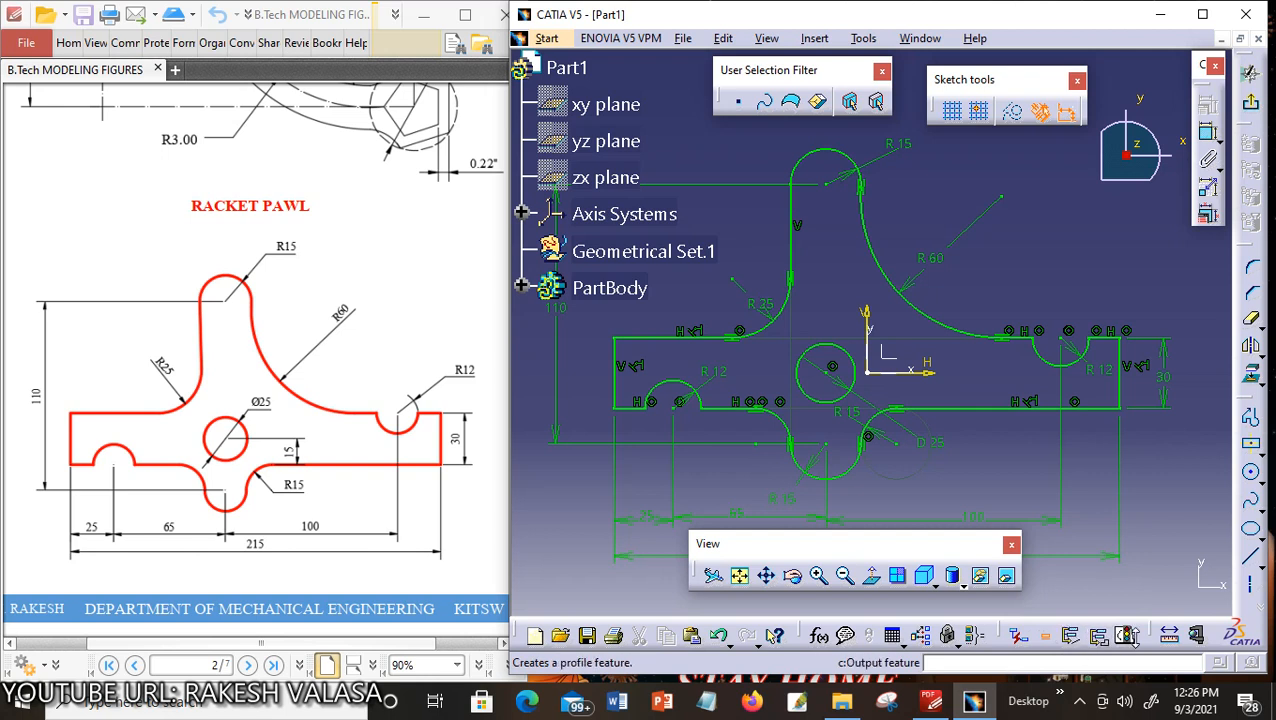
pyautogui.moveTo(1208, 630); pyautogui.dragTo(1170, 570)
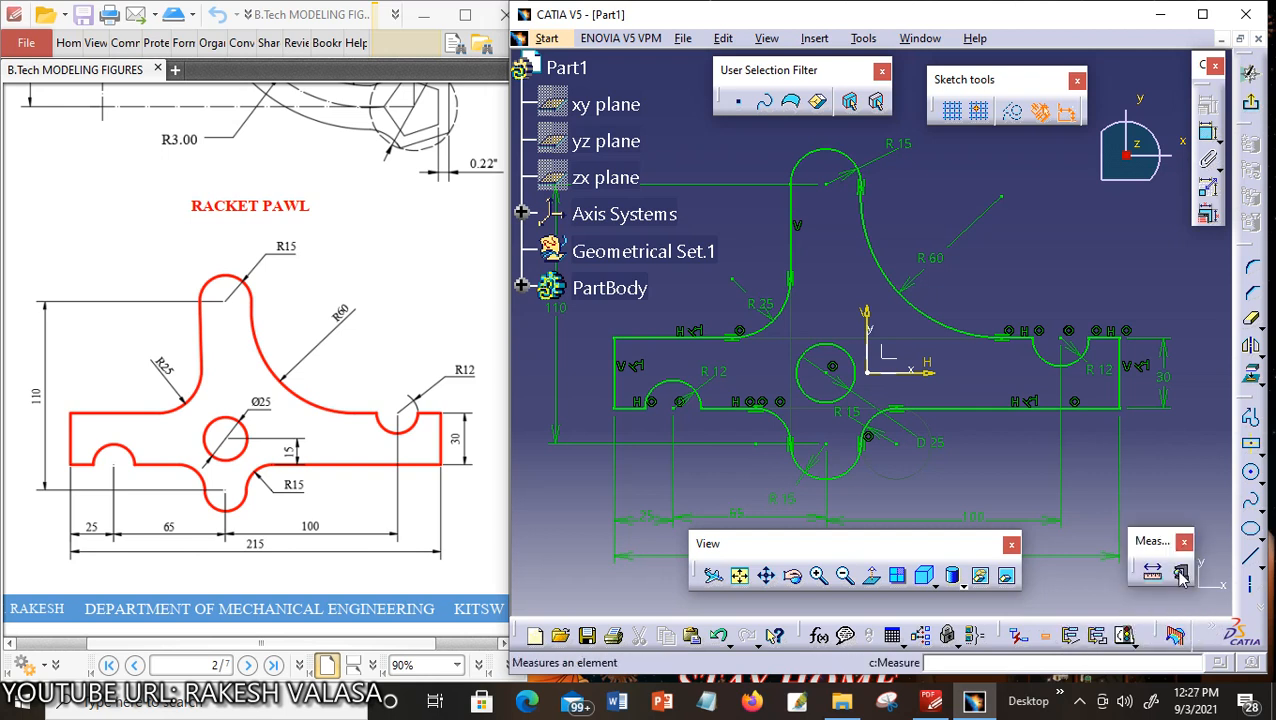
pyautogui.moveTo(1135, 629); pyautogui.dragTo(1105, 572)
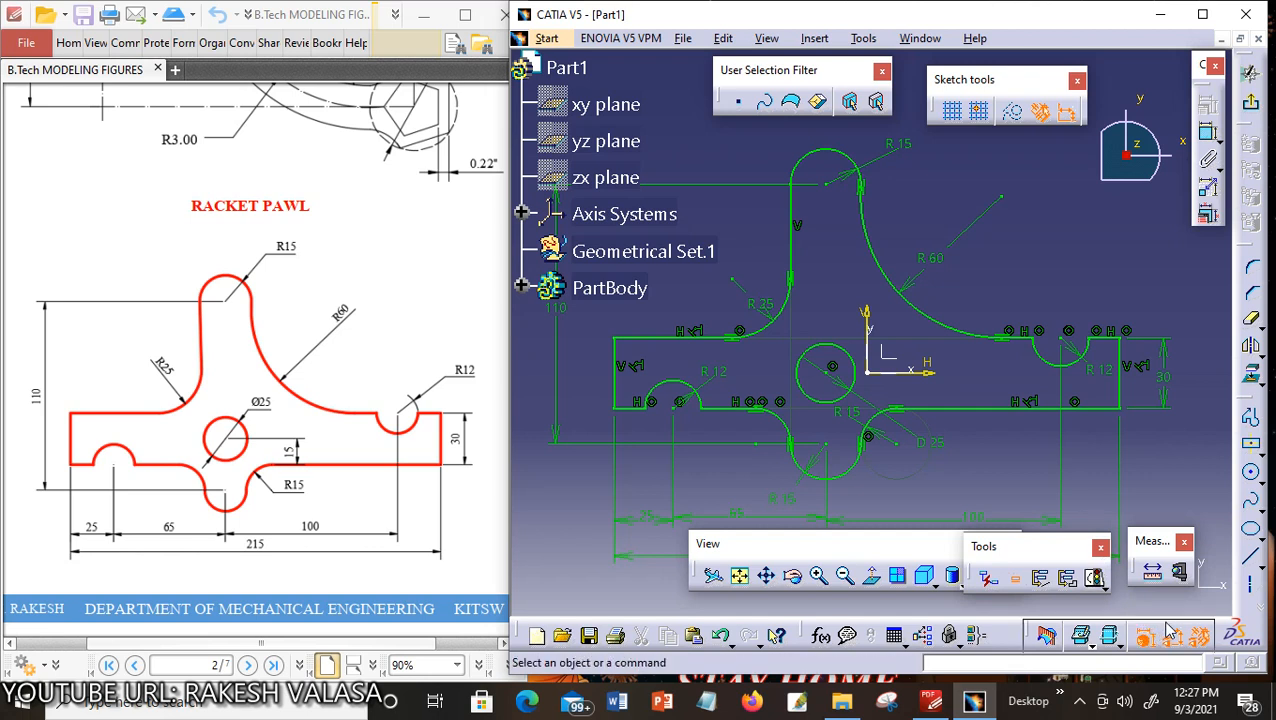
pyautogui.moveTo(815, 551); pyautogui.dragTo(1110, 236)
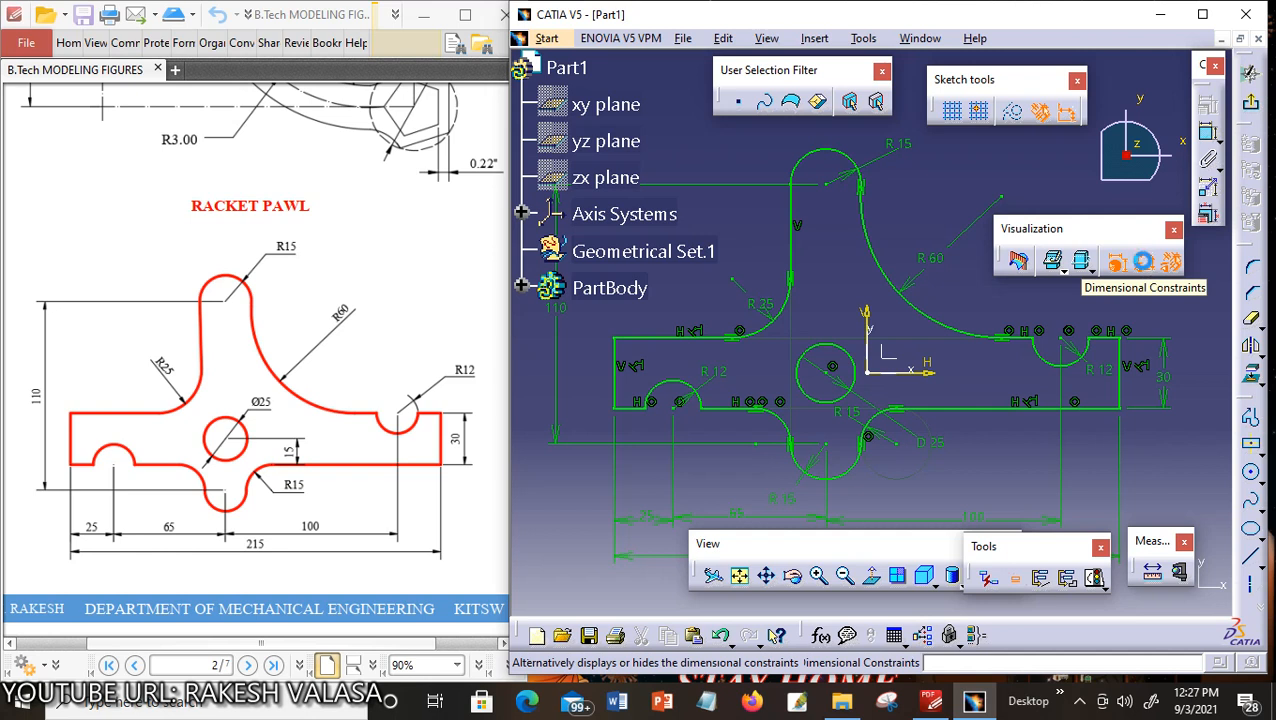
pyautogui.click(1146, 263)
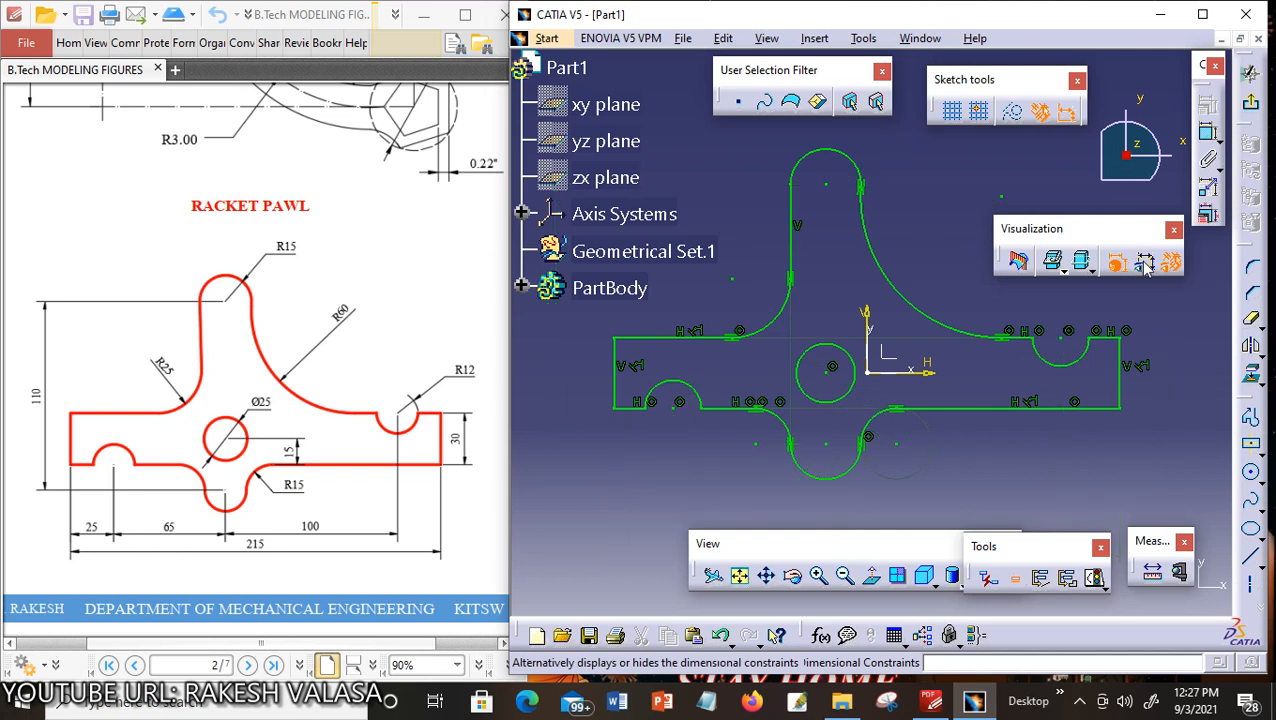
pyautogui.click(1146, 263)
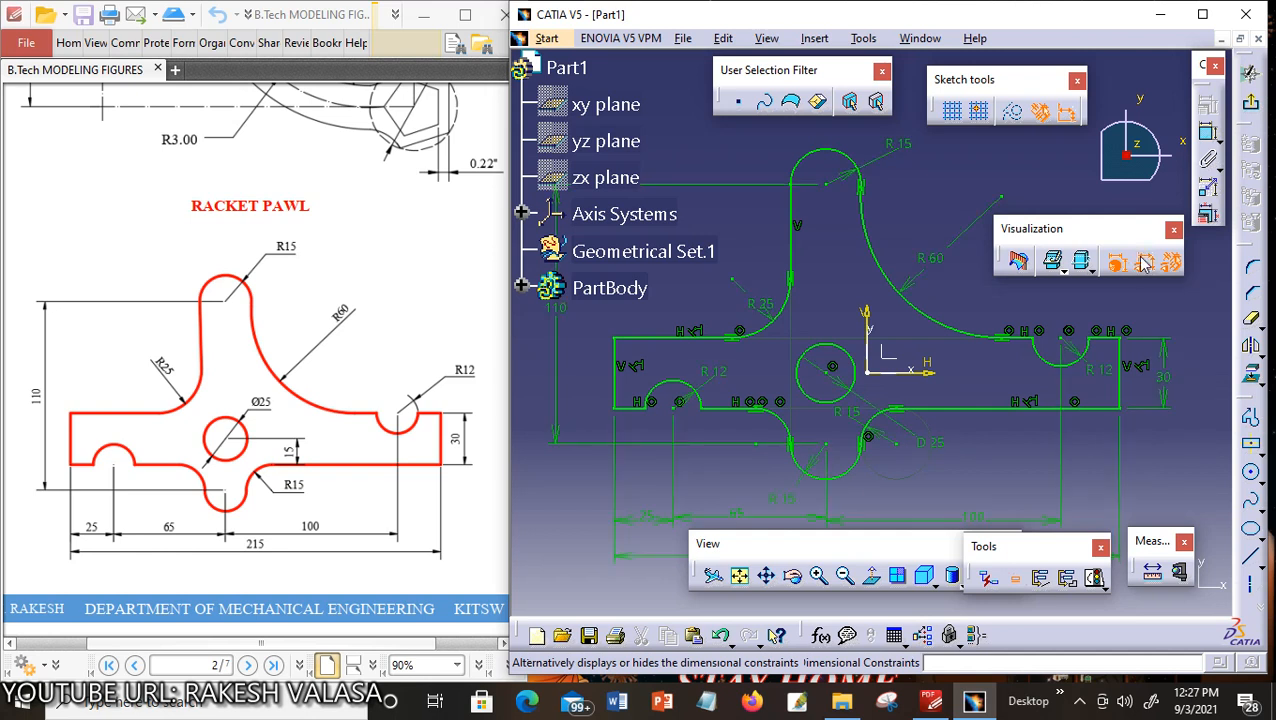
# Dock the floating Visualization, Tools, Measure and View toolbars again
pyautogui.moveTo(1133, 243); pyautogui.dragTo(1160, 632)
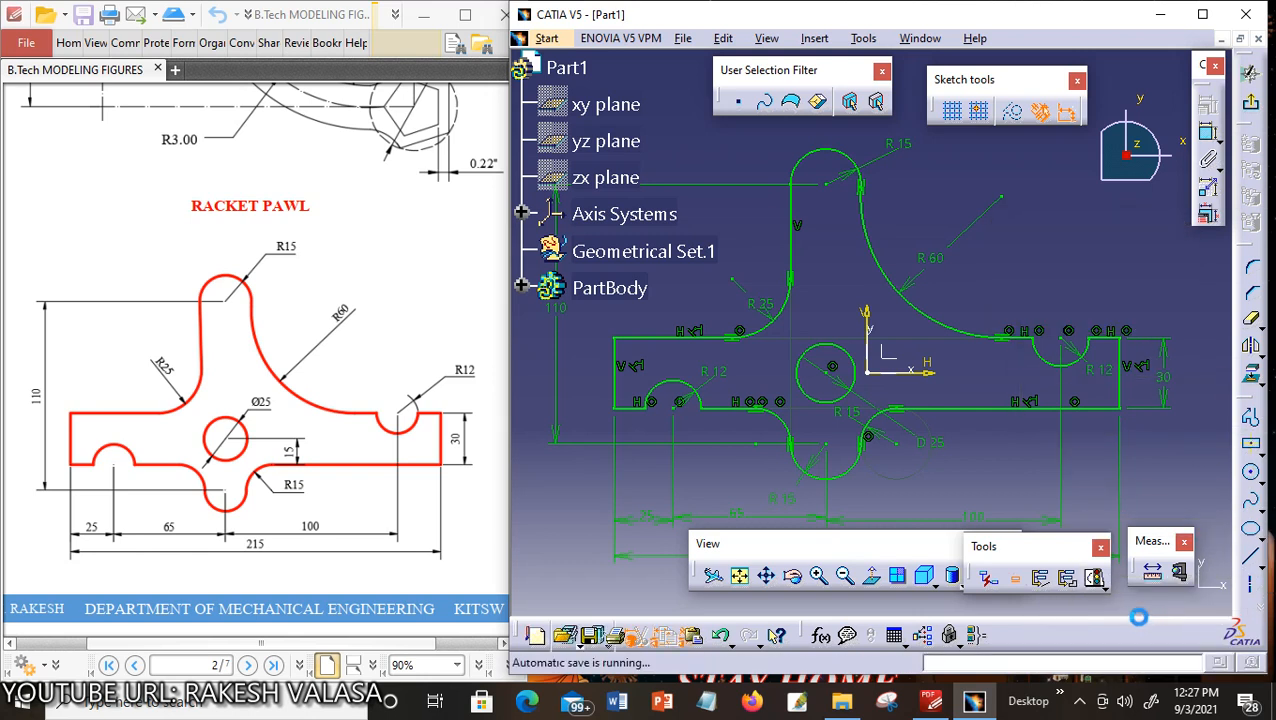
pyautogui.moveTo(1031, 552); pyautogui.dragTo(1010, 632)
pyautogui.moveTo(1156, 546)
pyautogui.mouseDown()
pyautogui.moveTo(1222, 605)
pyautogui.moveTo(1200, 600)
pyautogui.mouseUp()
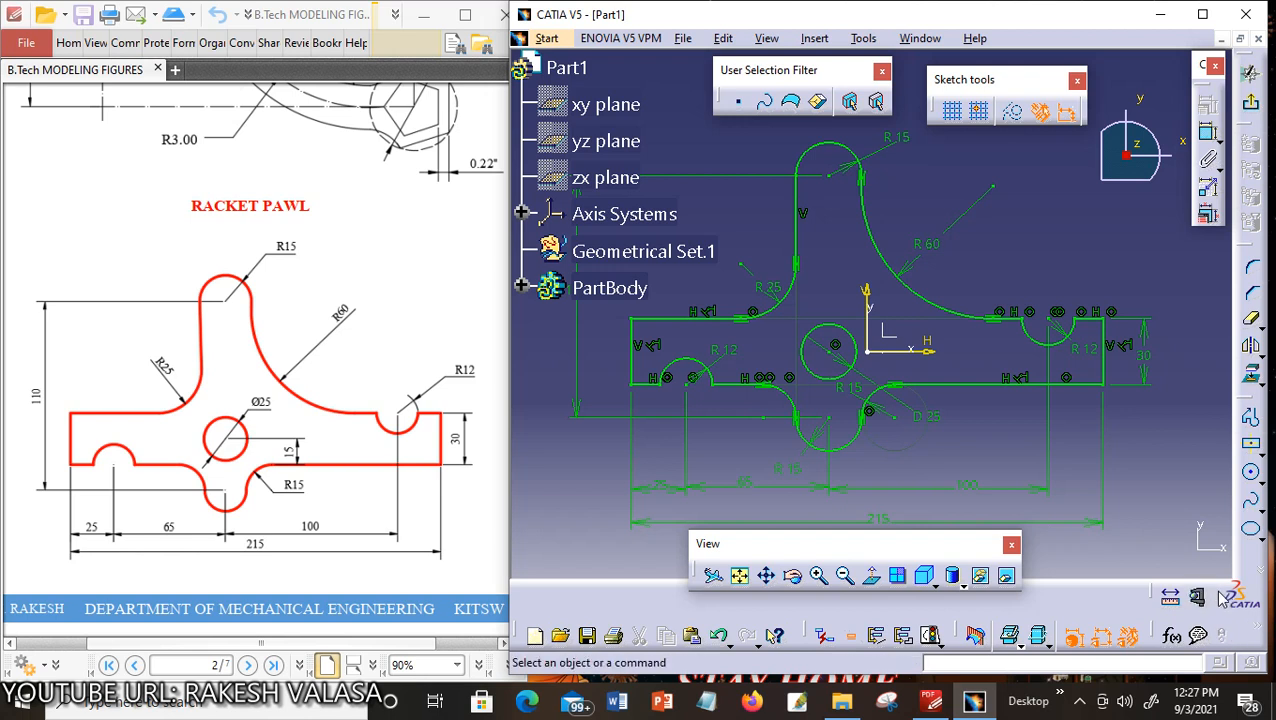
pyautogui.moveTo(1158, 597)
pyautogui.mouseDown()
pyautogui.moveTo(1150, 550)
pyautogui.moveTo(1152, 632)
pyautogui.moveTo(1165, 636)
pyautogui.mouseUp()
pyautogui.moveTo(852, 543); pyautogui.dragTo(852, 632)
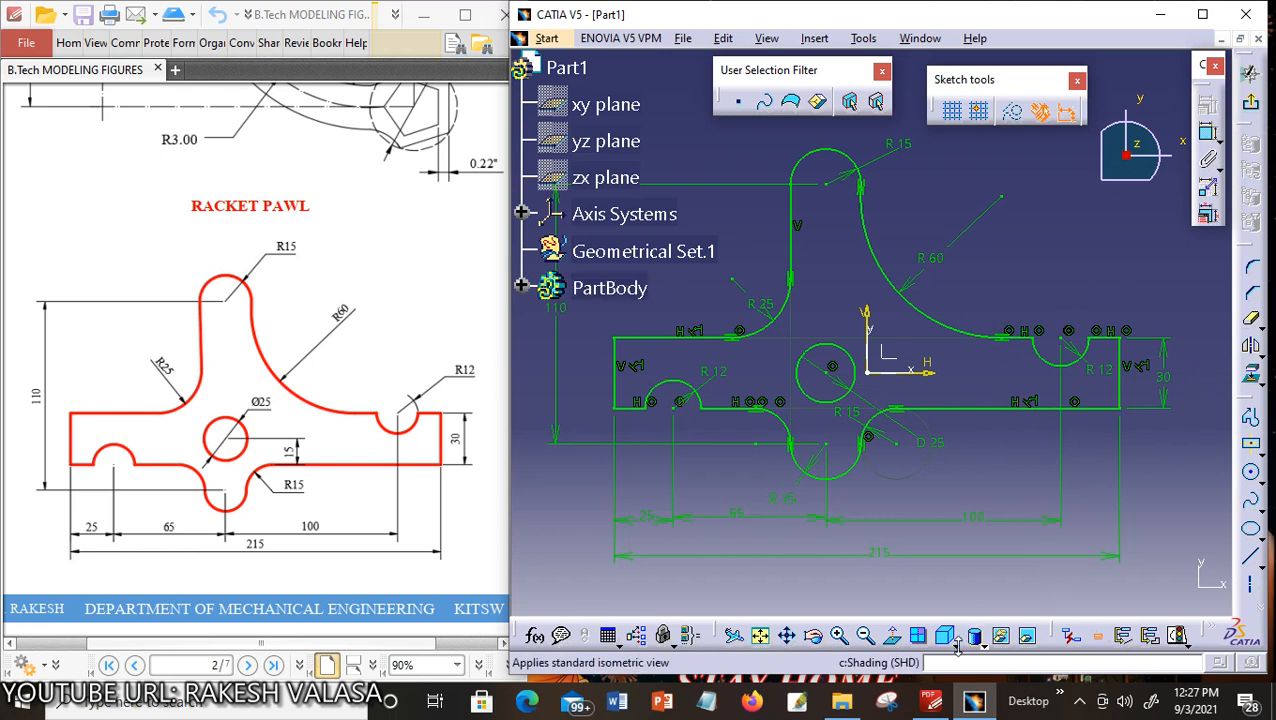
# Fit the finished profile in view, enlarge and recentre it to compare its shape and dimensions with the reference drawing
pyautogui.click(762, 641)
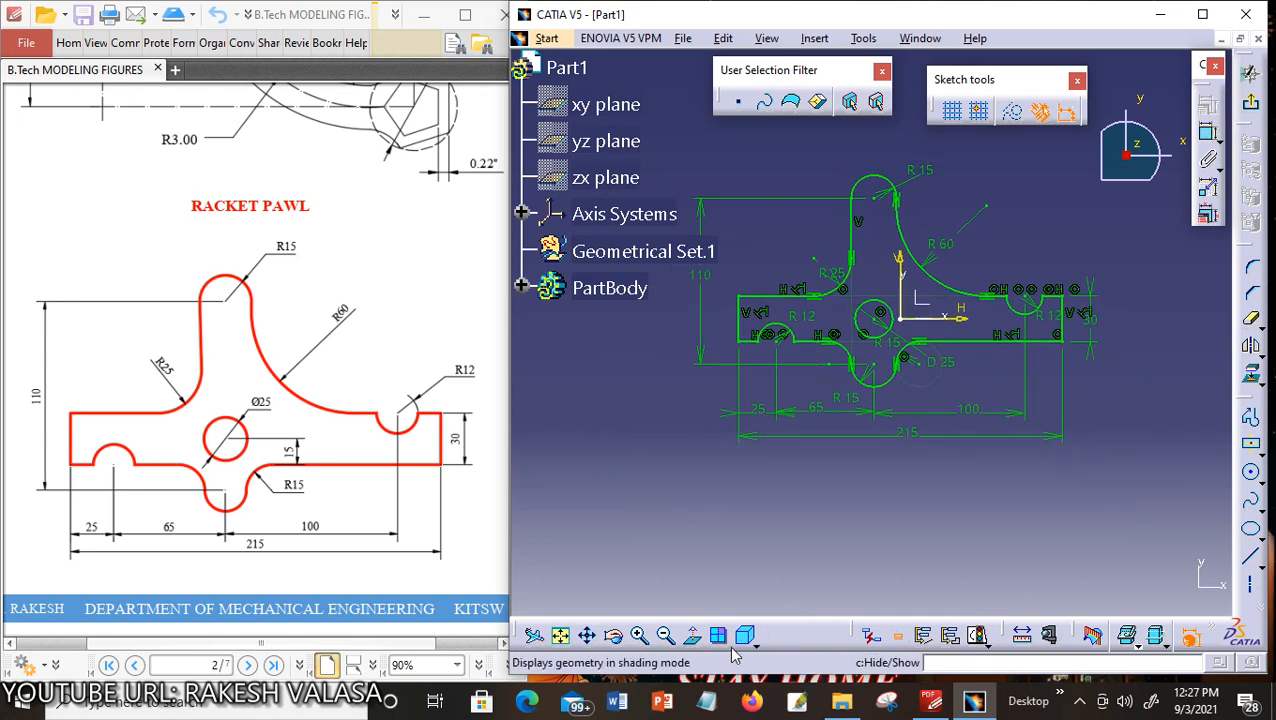
pyautogui.click(588, 636)
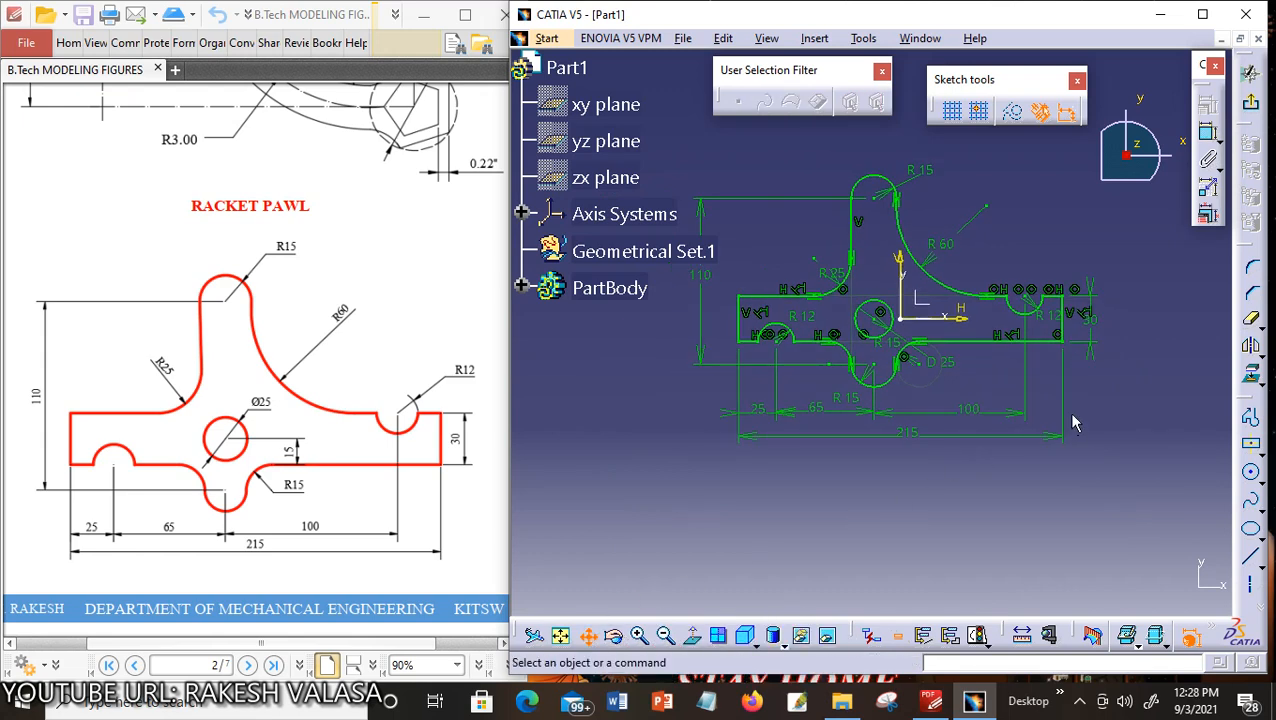
pyautogui.moveTo(1108, 411)
pyautogui.mouseDown()
pyautogui.moveTo(1125, 470)
pyautogui.moveTo(1168, 500)
pyautogui.moveTo(1150, 506)
pyautogui.mouseUp()
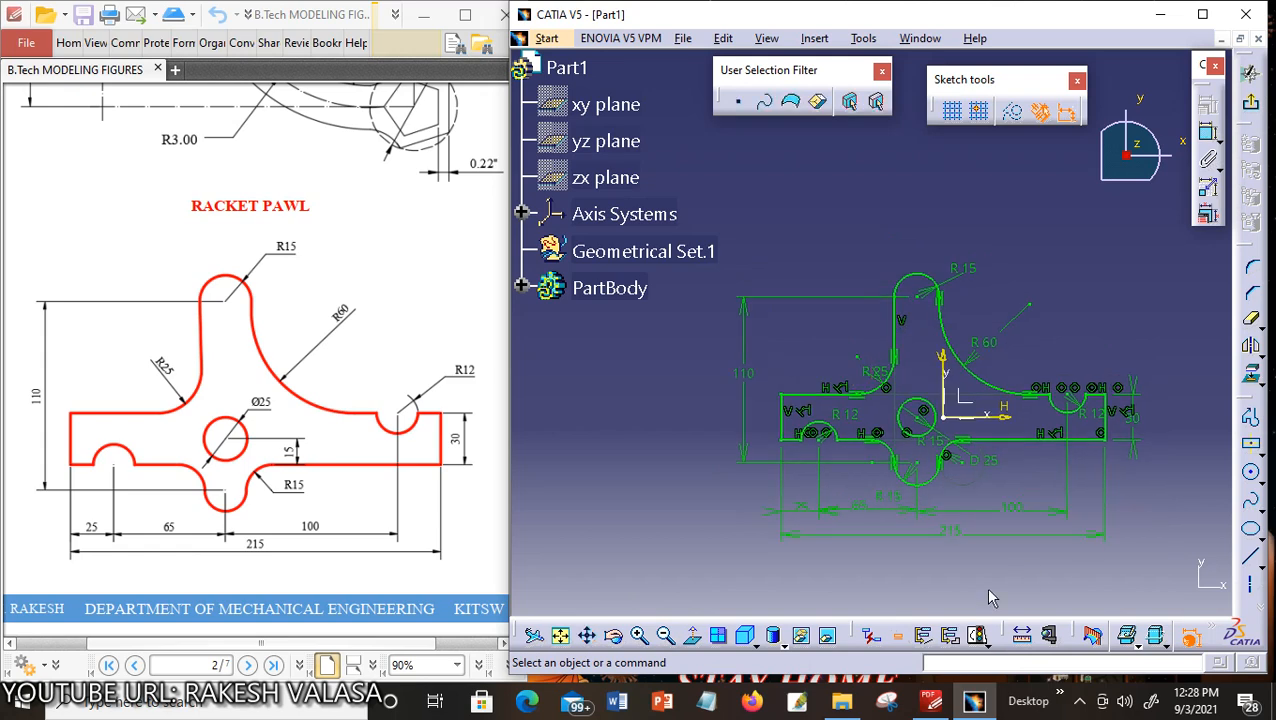
pyautogui.click(640, 636)
pyautogui.click(640, 636)
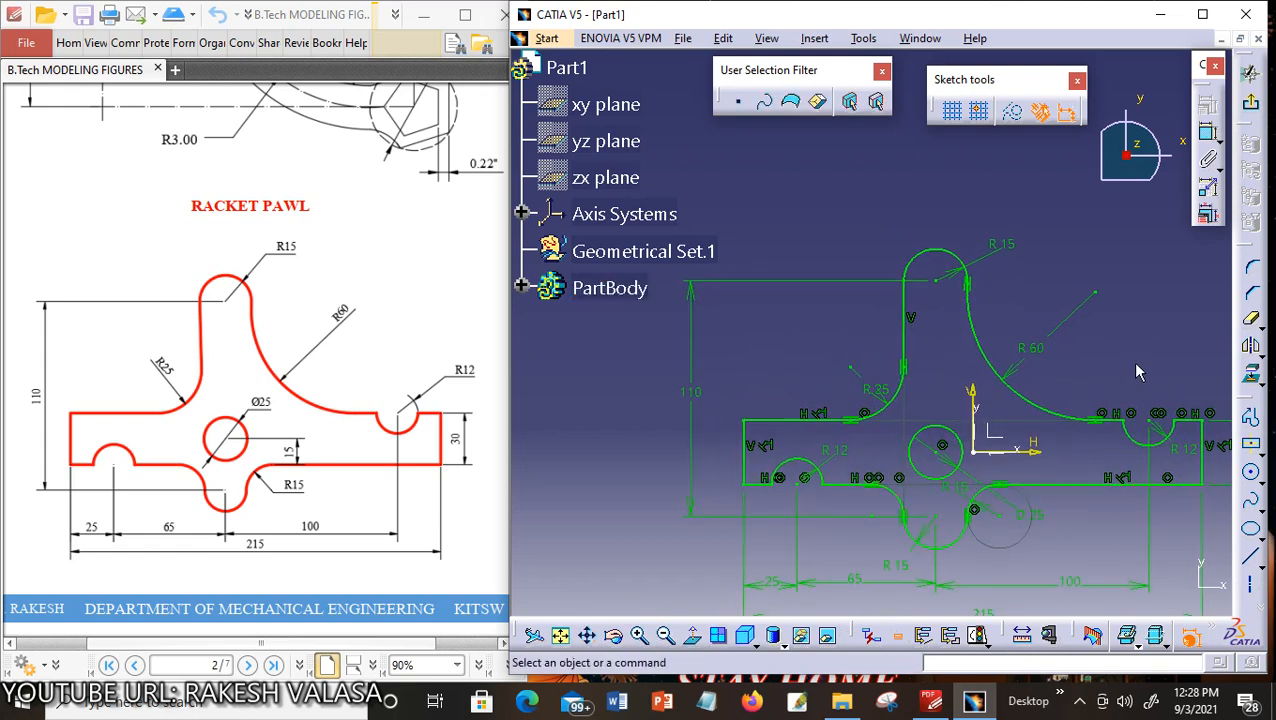
pyautogui.click(587, 636)
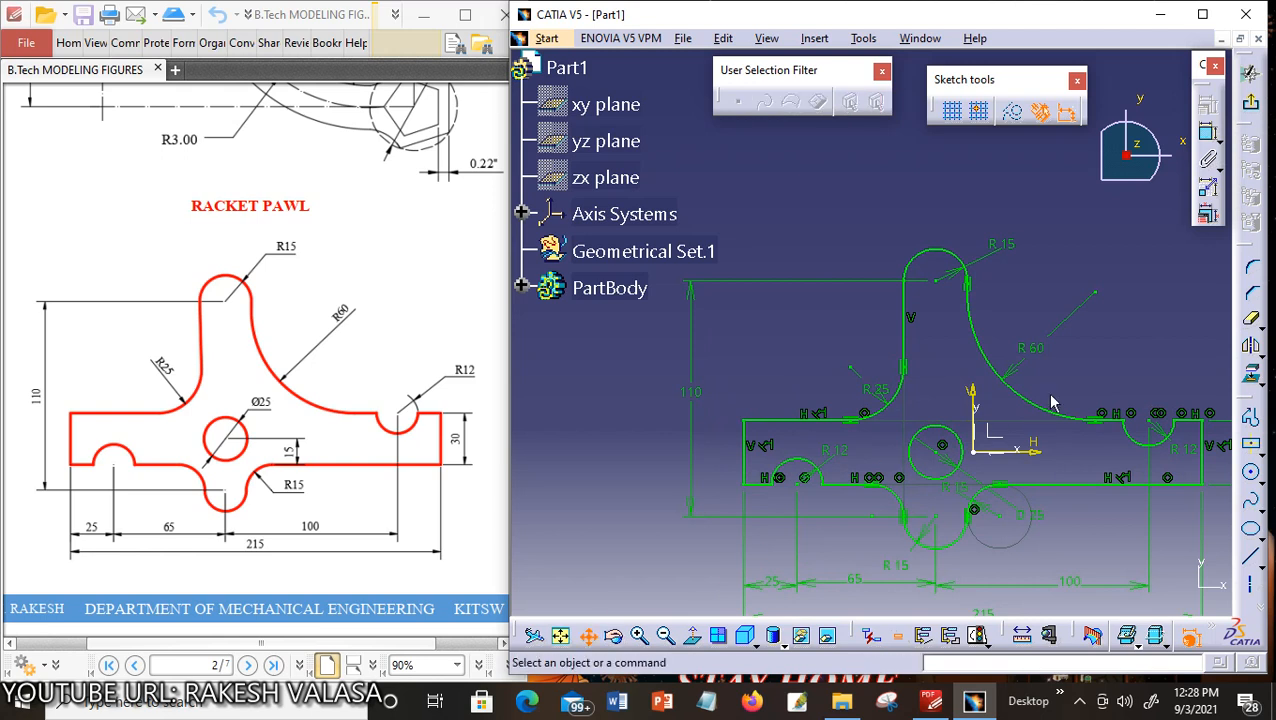
pyautogui.moveTo(1110, 349); pyautogui.dragTo(1062, 368)
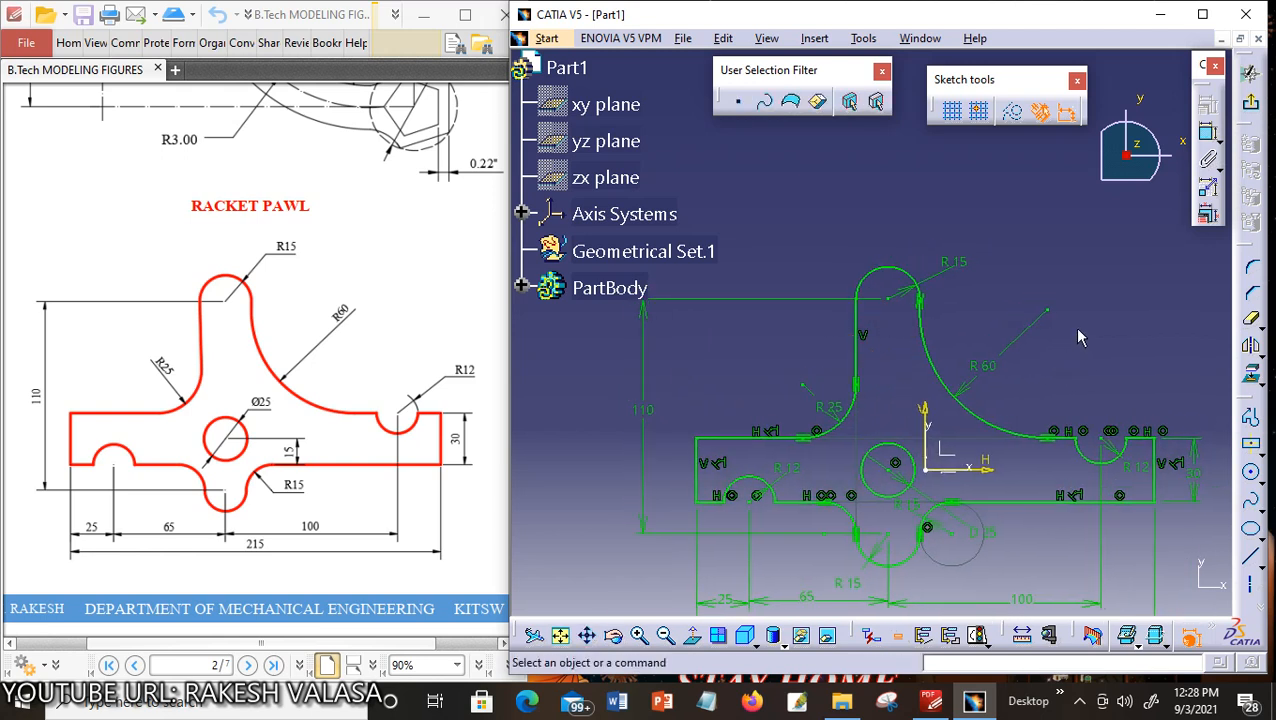